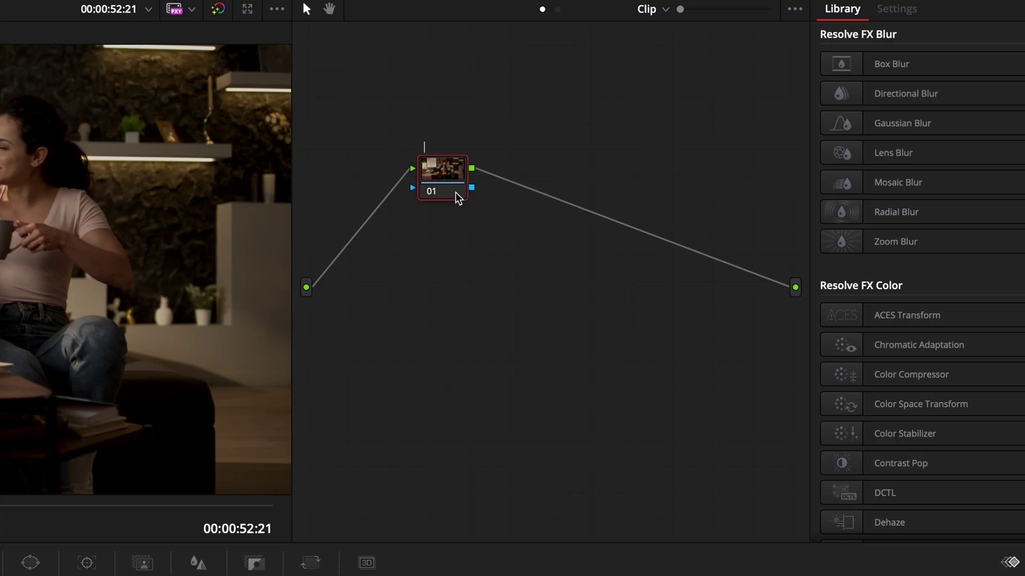
- Label the first node NR and add two serial nodes after it labelled Blacks and Primaries
text(NR)
key(alt+s)
text(Blacks)
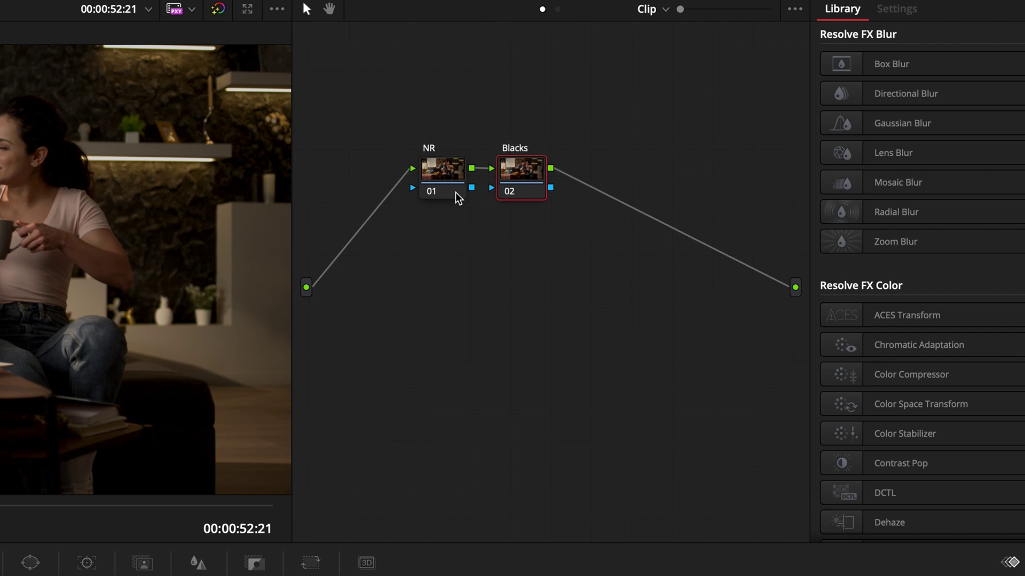
key(alt+s)
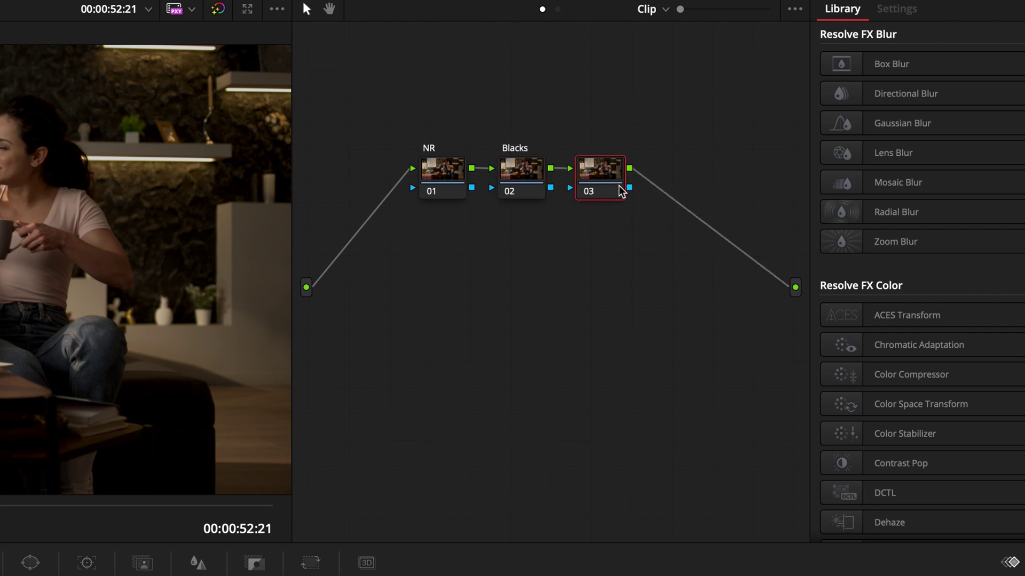
text(Primaries)
- Add a serial node after Primaries, place it beneath the NR node and label it PW
key(alt+s)
drag(668, 178, 441, 267)
text(PW)
- Turn the PW node into a compound node and add a serial node labelled Look after it
key(alt+s)
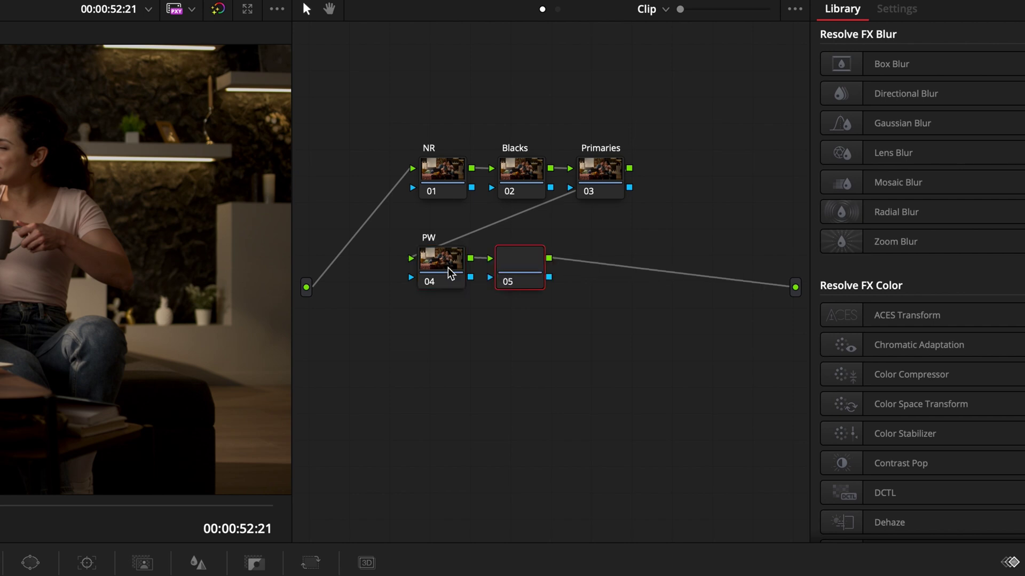
right_click(435, 265)
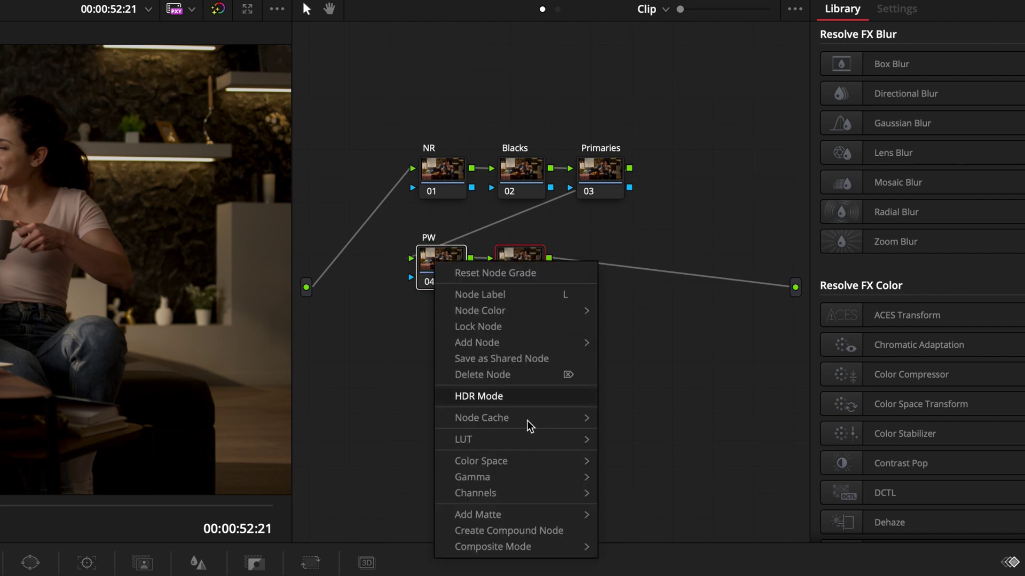
click(555, 530)
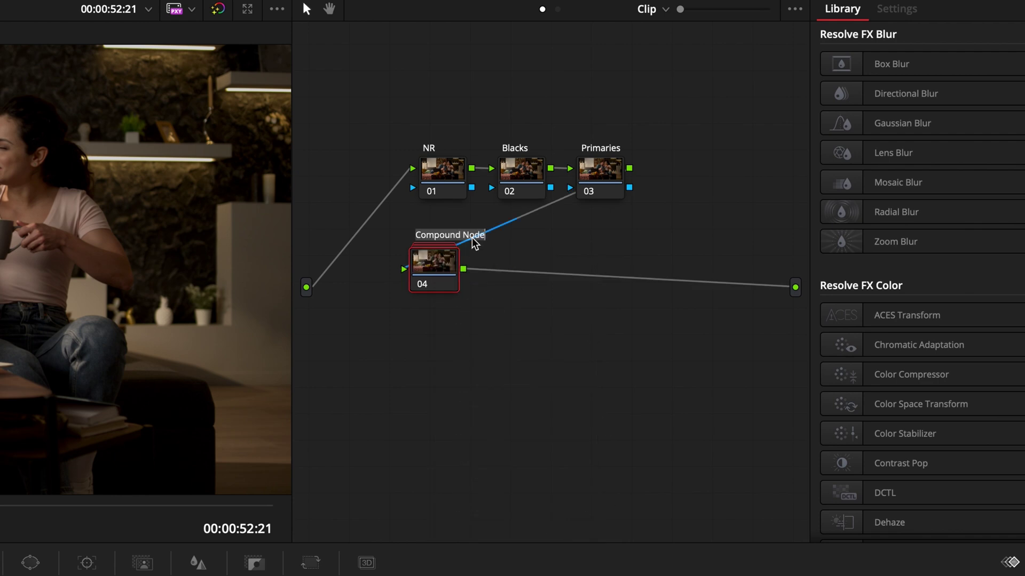
key(ctrl+z)
text(Look)
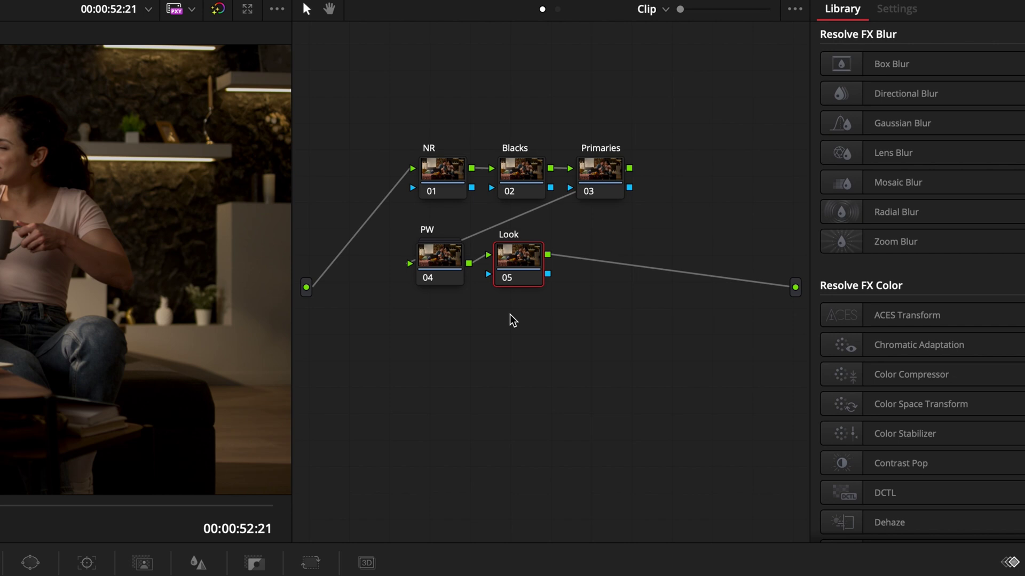
- Add another serial node and convert the Look node into a compound node labelled Look
key(alt+s)
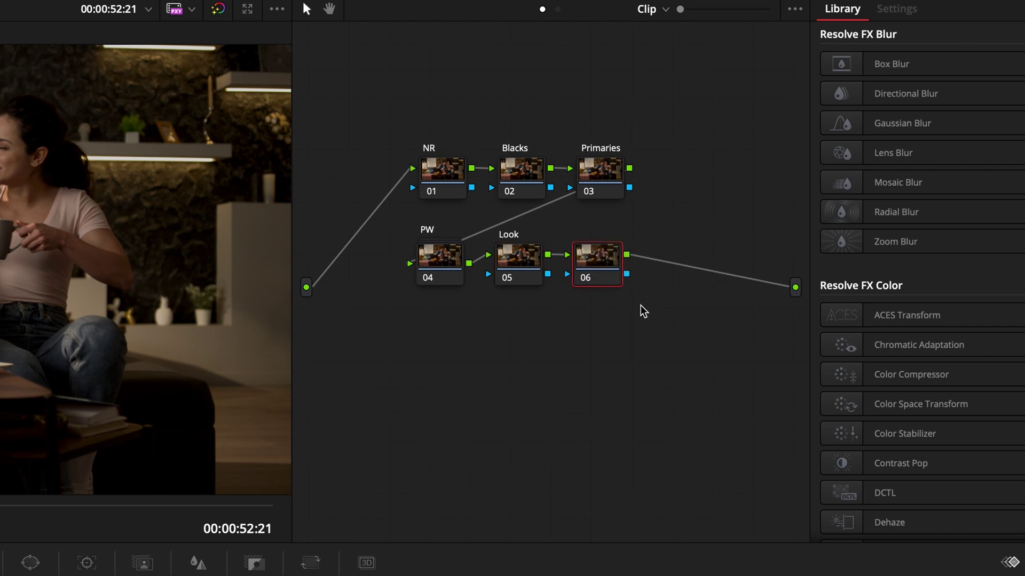
right_click(515, 263)
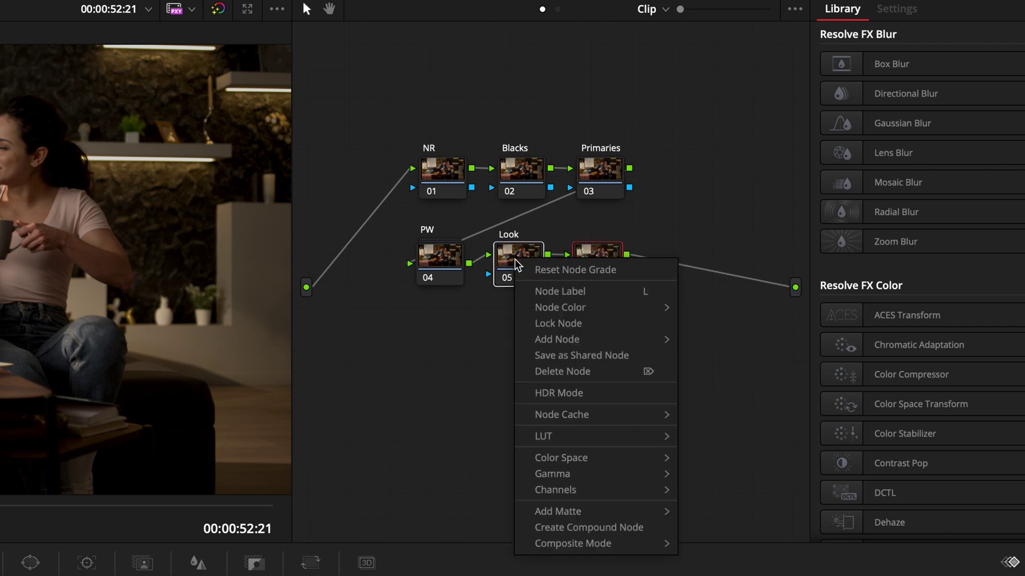
click(587, 527)
text(lLook)
key(Return)
- Label the node after Look as LUT and add a following serial node labelled Glow beneath the PW node
key(alt+s)
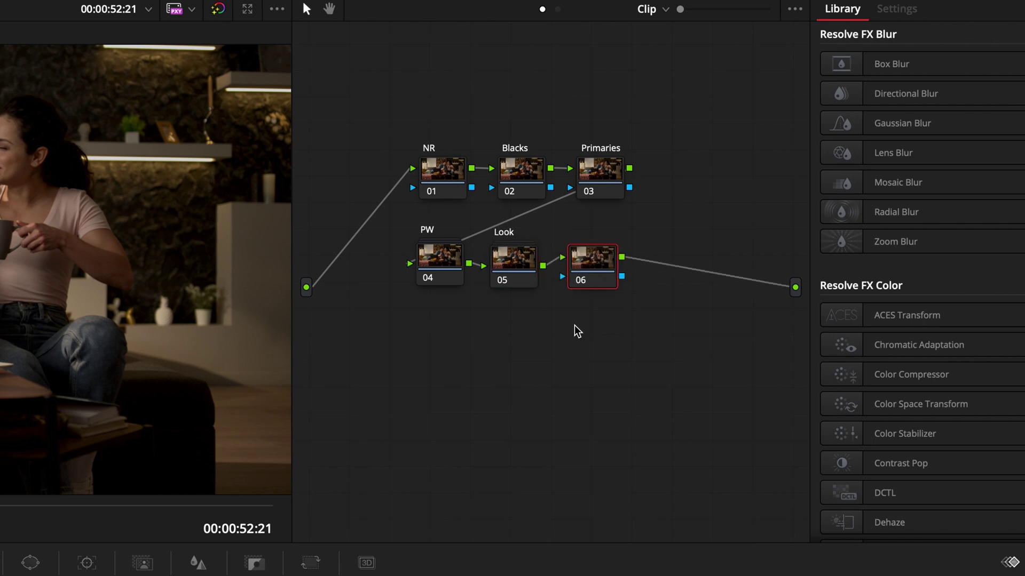
text(LUT)
key(Return)
key(alt+s)
drag(668, 268, 440, 349)
text(Glow)
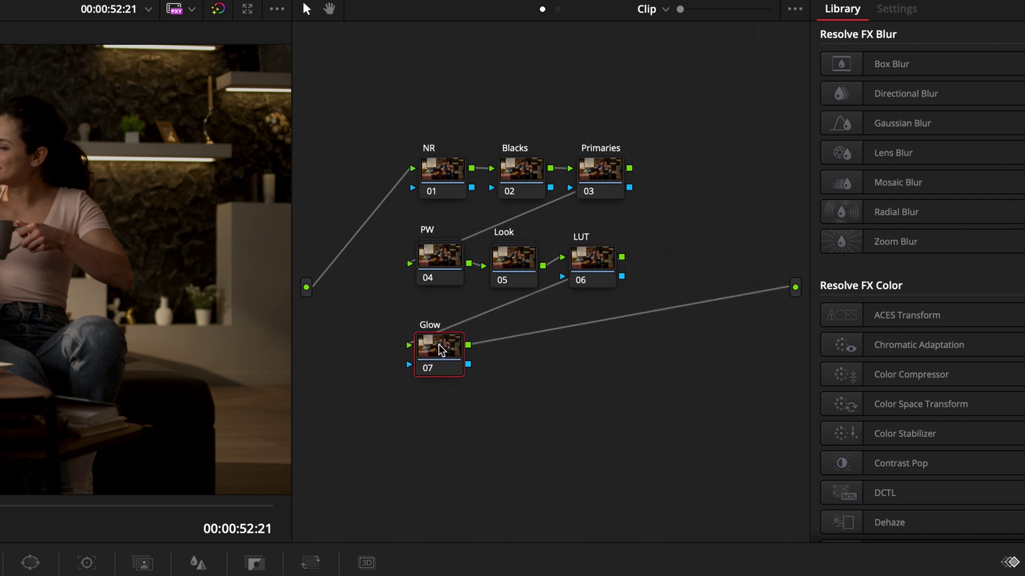
- Add two serial nodes after Glow and label them Lift and Sharp
key(alt+s)
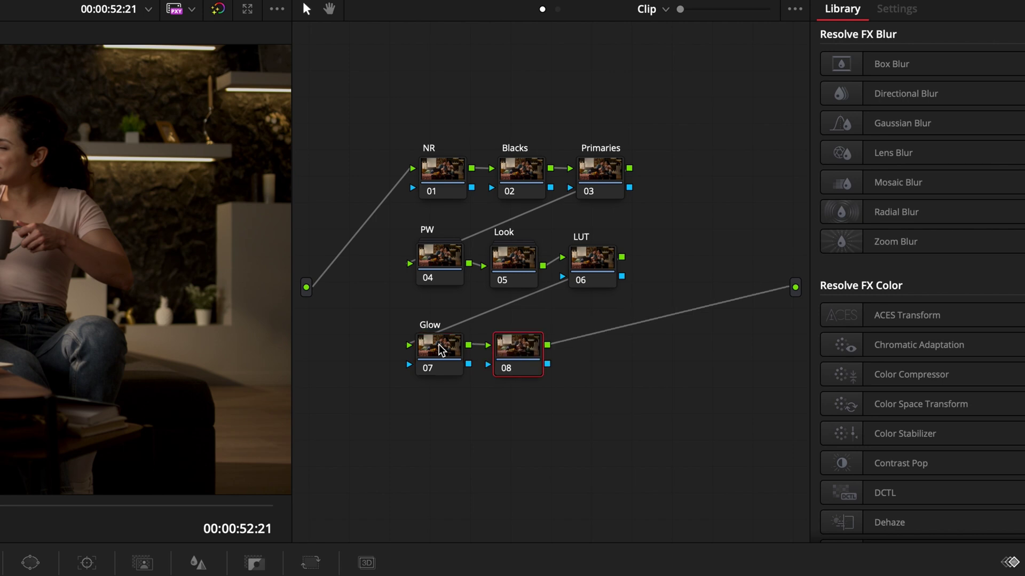
text(Lift)
key(alt+s)
text(Sharp)
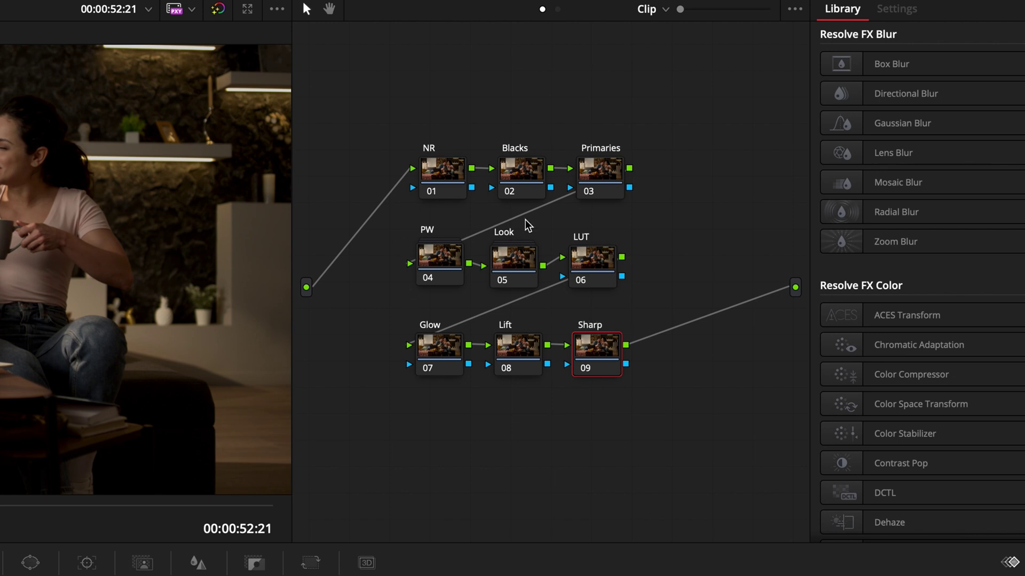
- Add a matte to the Blacks node and place the matte node above the NR node
right_click(511, 172)
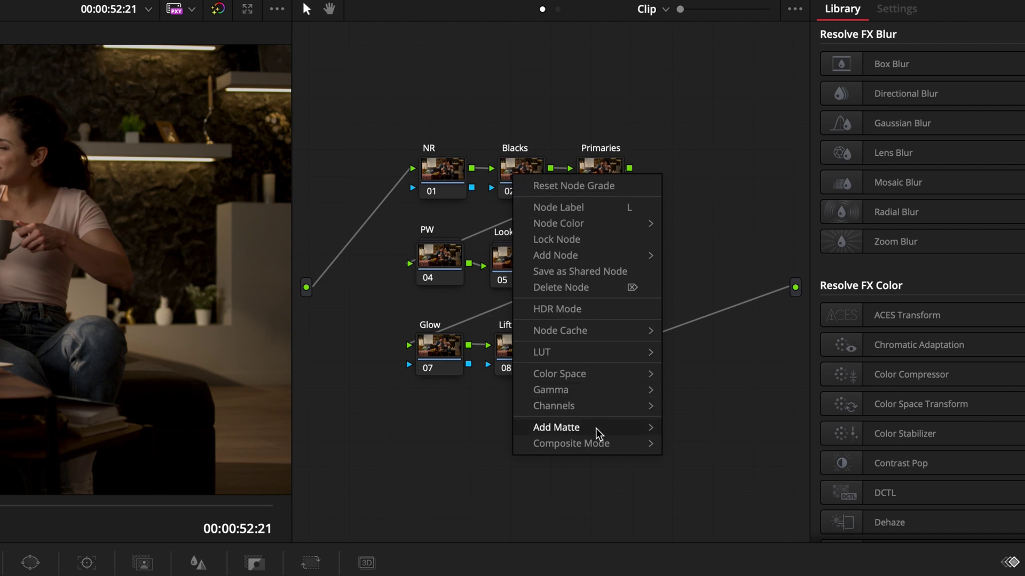
click(677, 432)
drag(447, 414, 357, 89)
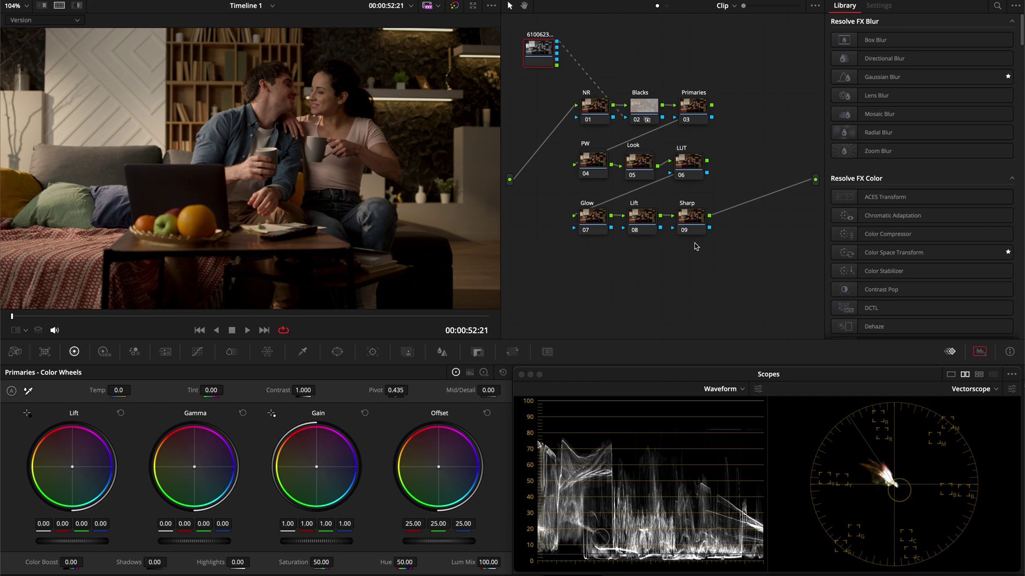
- Set the Mid/Detail of the Blacks node to -100.00
click(441, 351)
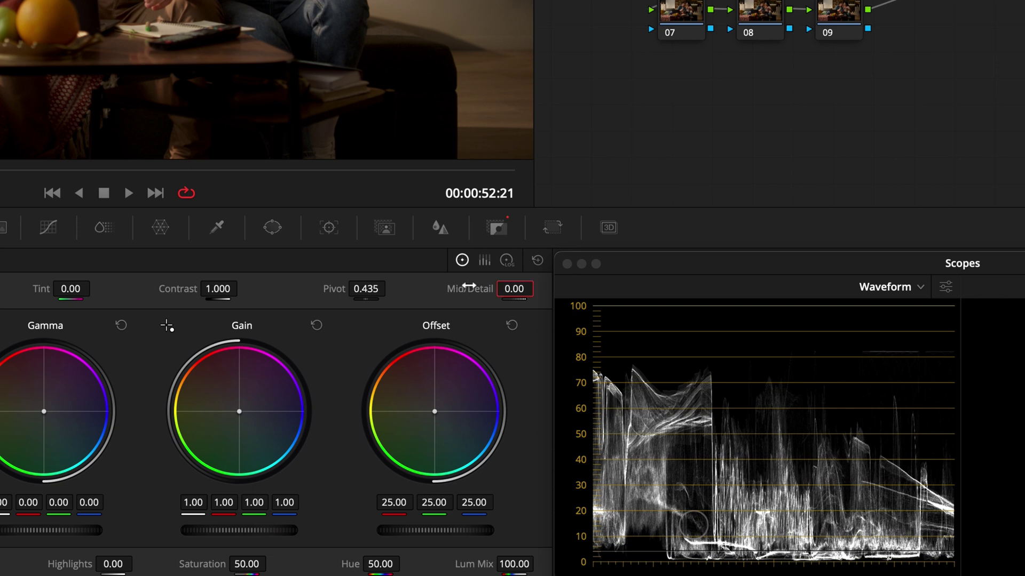
drag(468, 286, 257, 299)
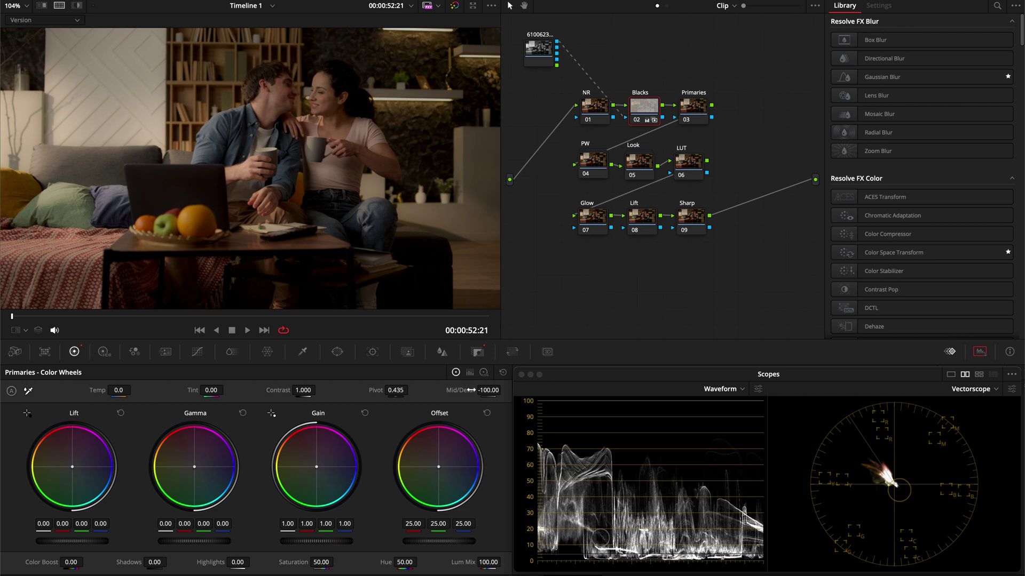
- On the Primaries node, switch the viewer overlay to Qualifier and set the HDR Global exposure to 0.60
click(703, 116)
click(104, 352)
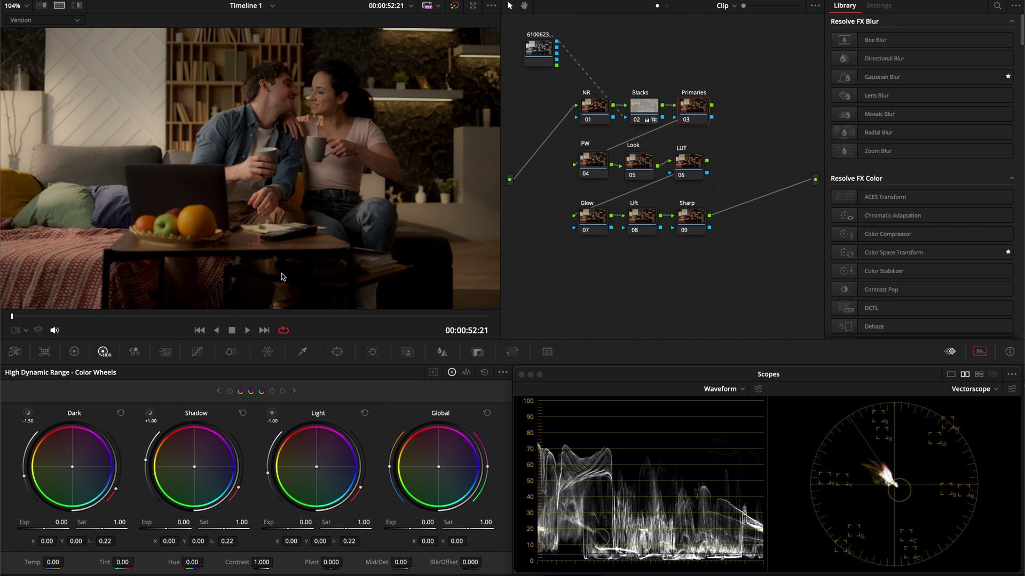
click(25, 331)
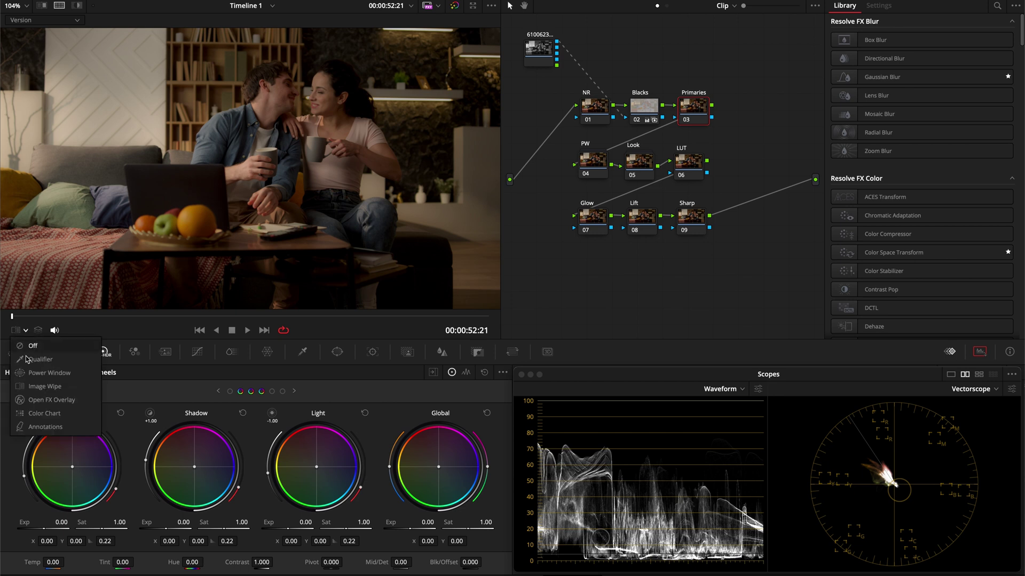
click(28, 365)
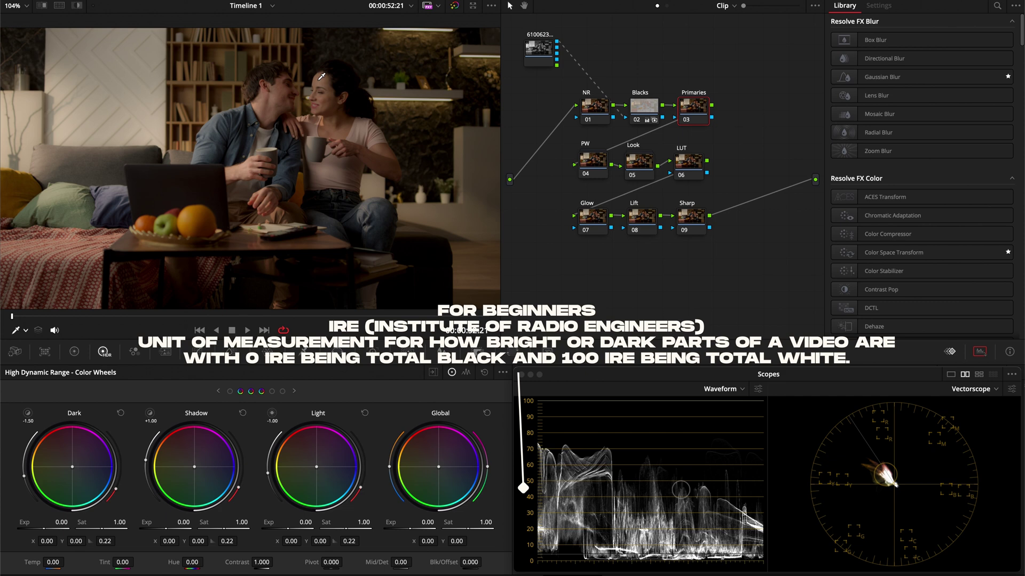
drag(411, 525, 415, 526)
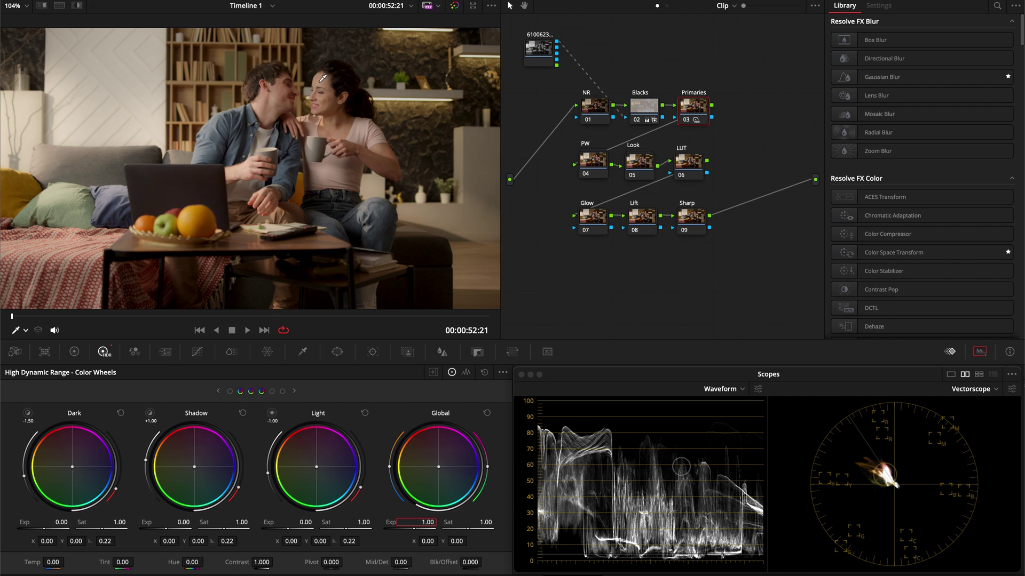
text(0.6)
key(Return)
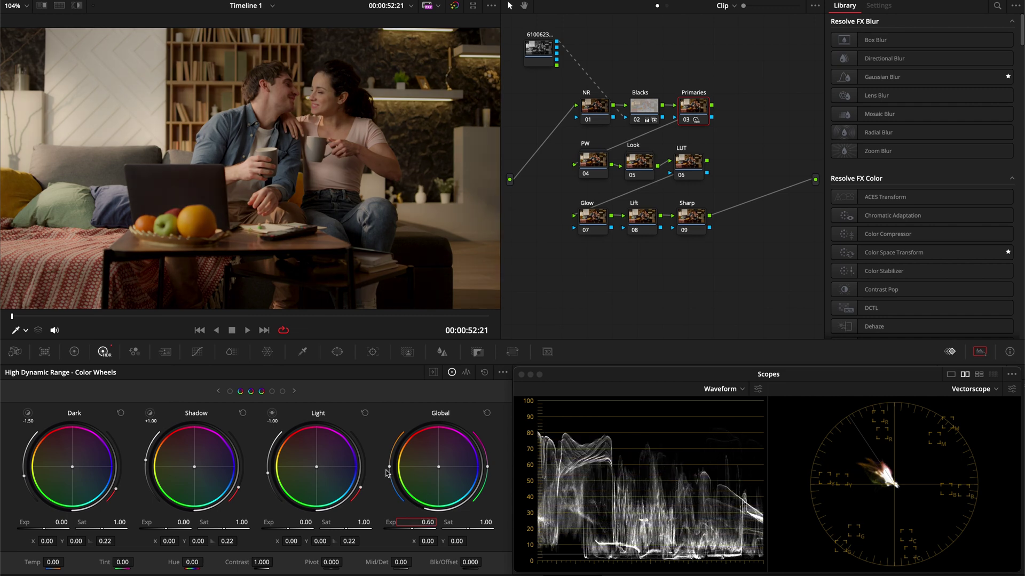
- Cool the Primaries node's HDR Global balance to a temperature of -4000 and a tint of about -7.63
drag(389, 469, 403, 502)
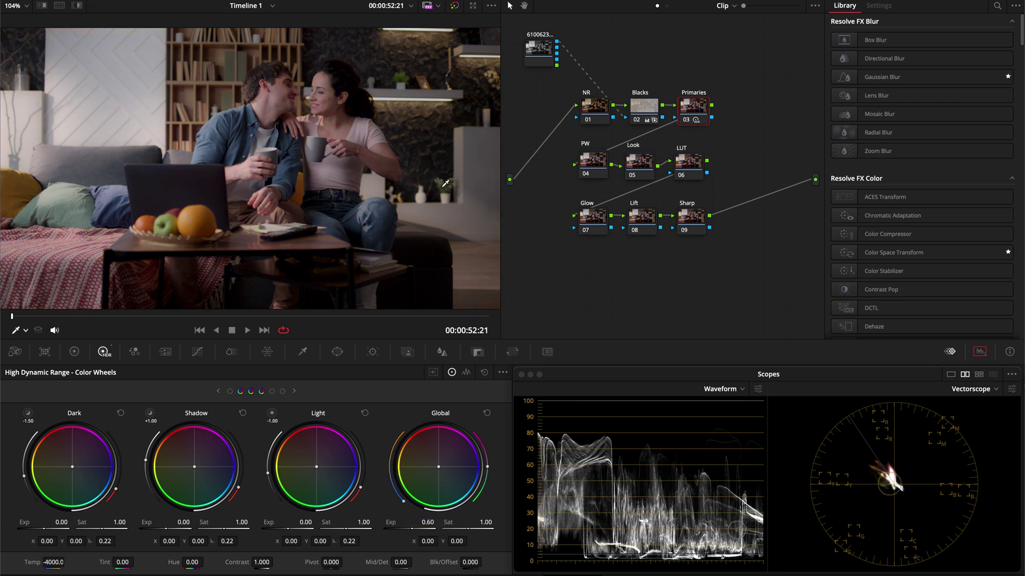
drag(488, 472, 487, 472)
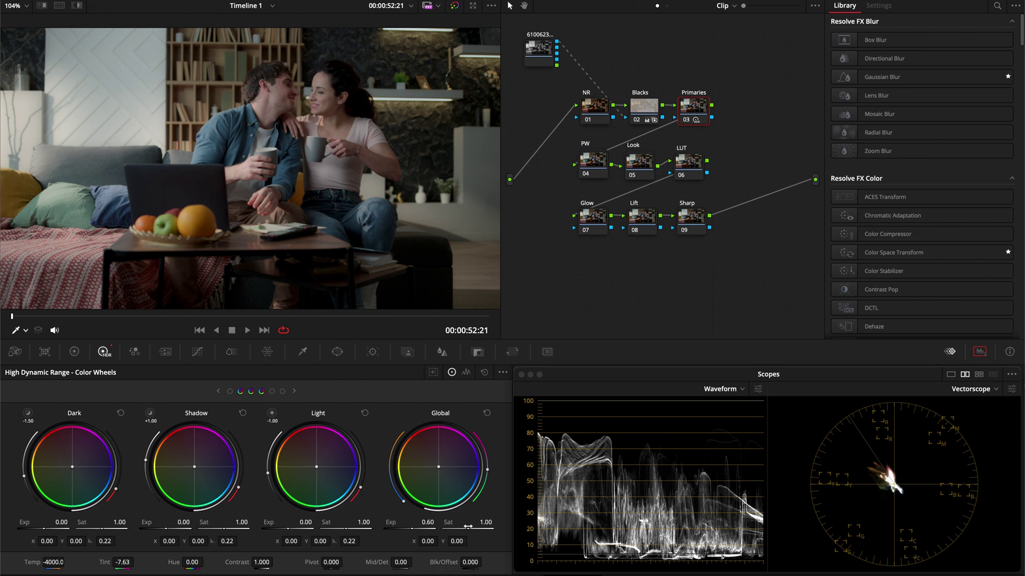
- Fine-tune the HDR Global tint to about -7.71 with saturation temporarily at 2.00, and reset the saturation
drag(467, 527, 469, 527)
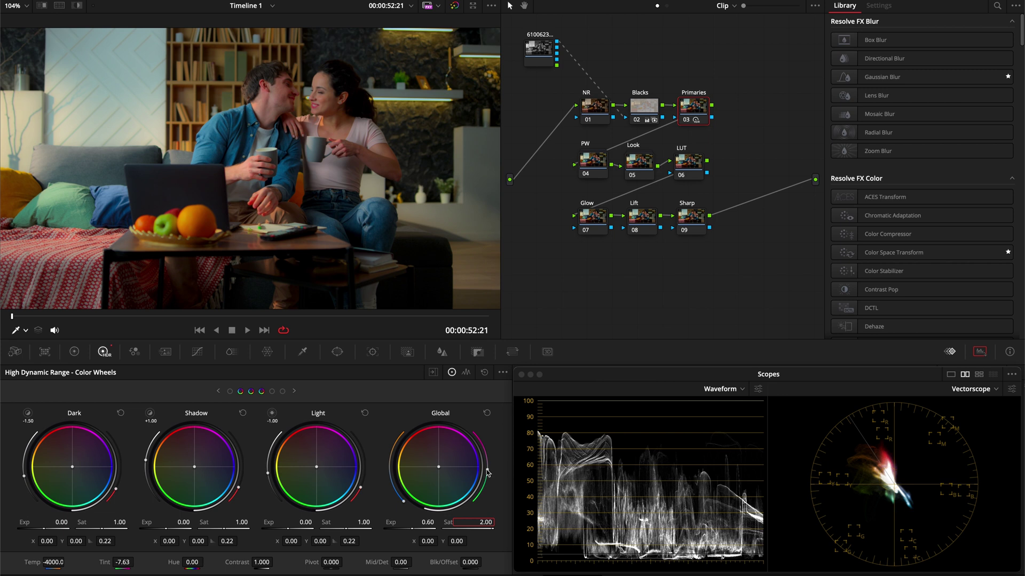
drag(489, 472, 488, 472)
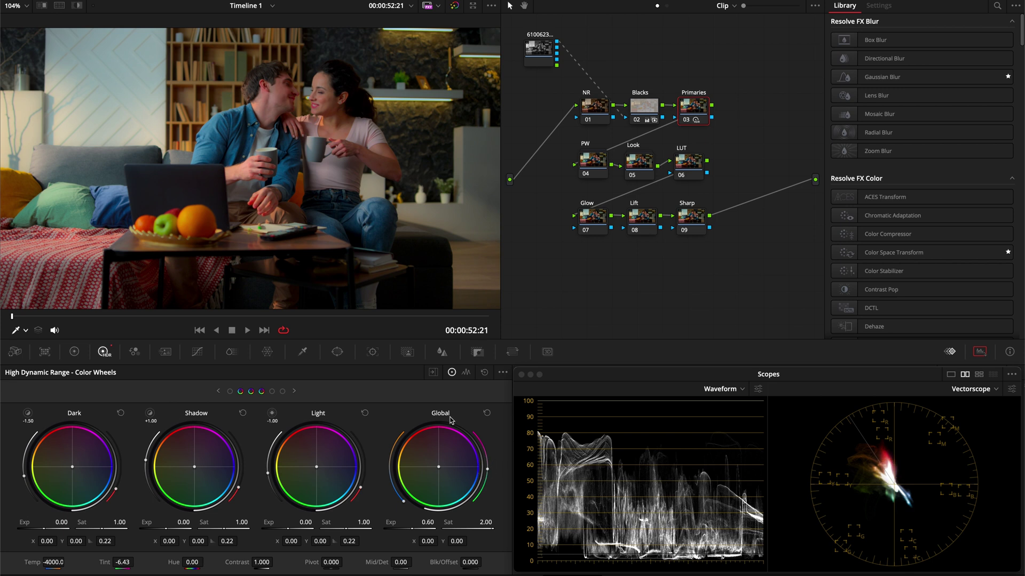
drag(489, 474, 489, 472)
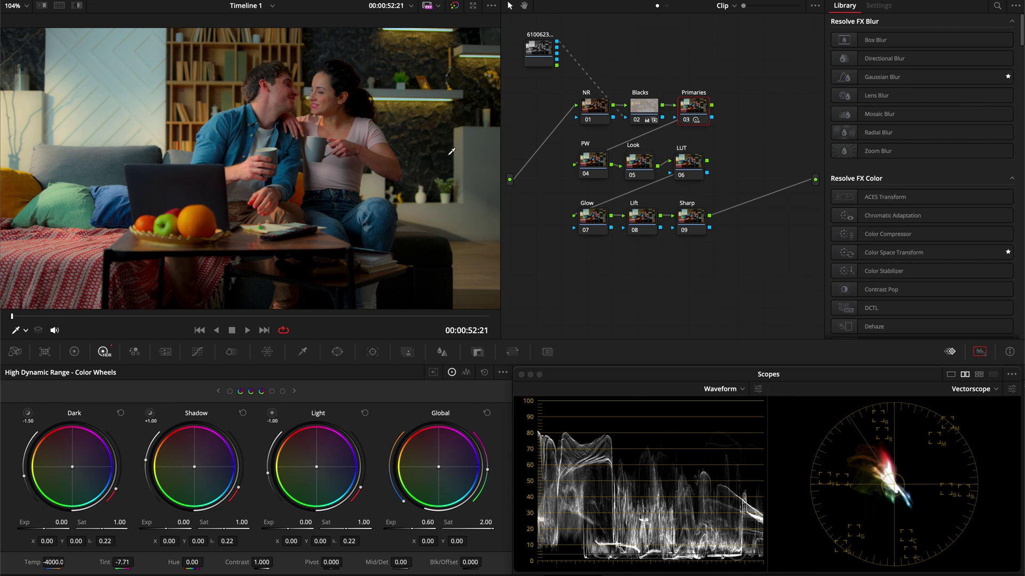
double_click(451, 522)
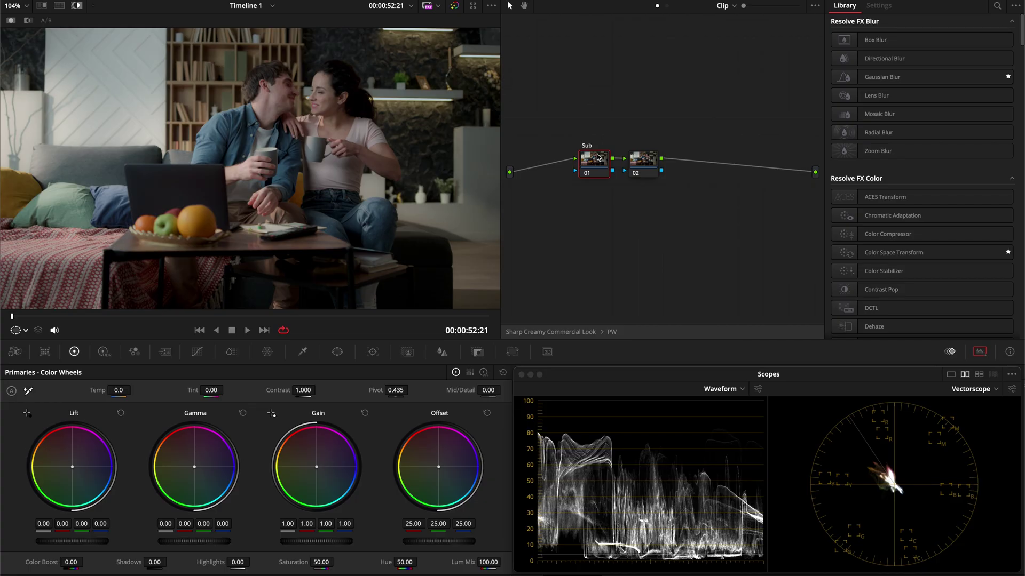
- On the Sub node, shape a circle window around the couple with size about 56.77, aspect 27.83 and softness 18.00
click(338, 351)
click(22, 443)
scroll(224, 198, down, 3)
drag(224, 198, 287, 272)
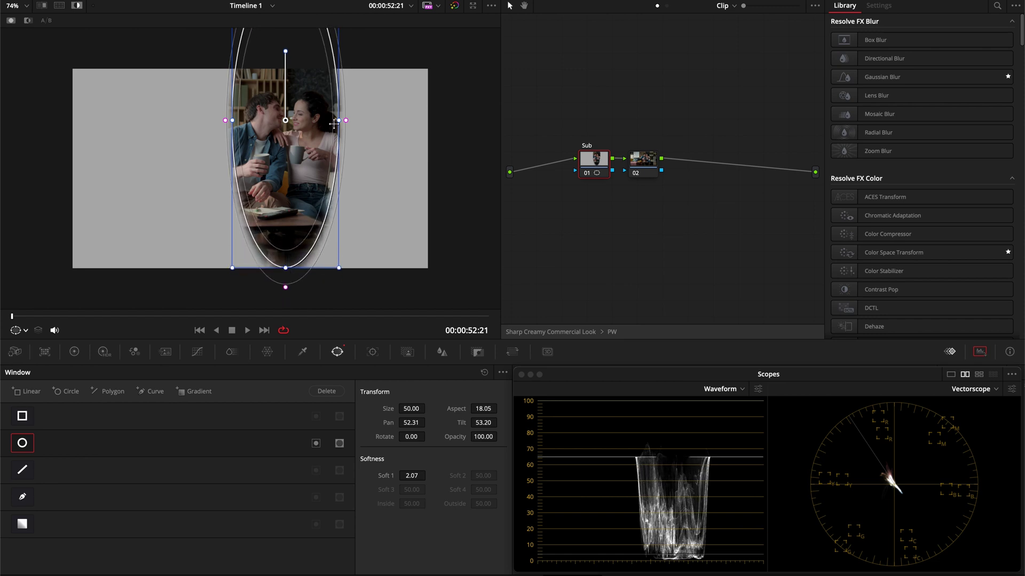
drag(339, 120, 524, 130)
drag(278, 123, 275, 125)
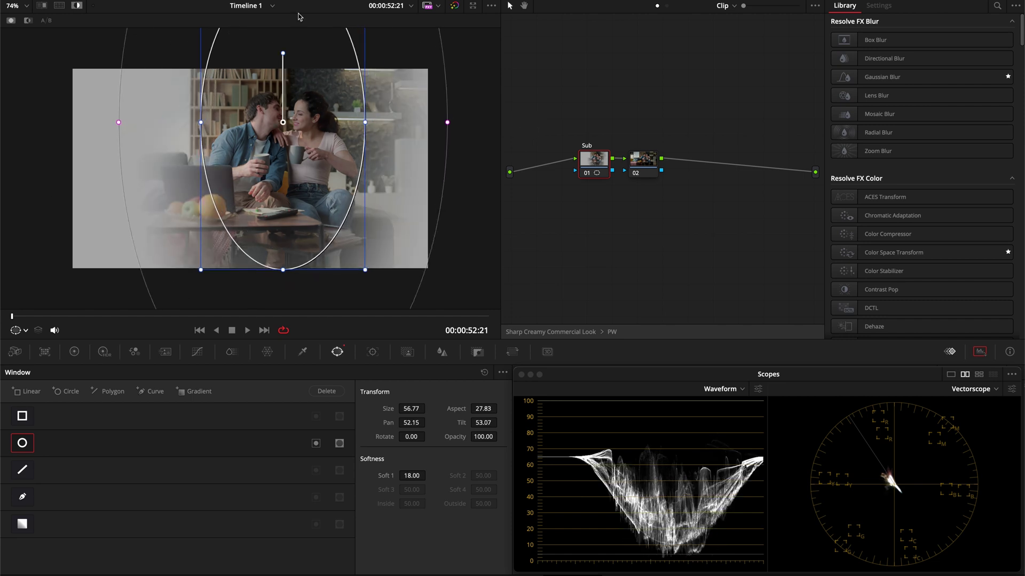
- Track the Sub node's window forward and backward, and set its HDR Shadow exposure to 0.30
click(373, 352)
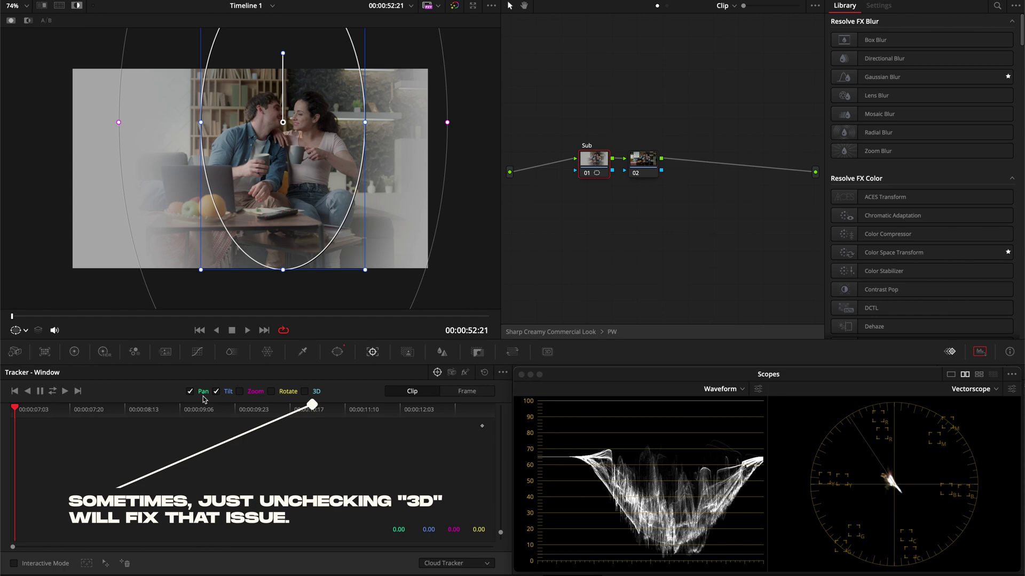
click(52, 391)
click(103, 351)
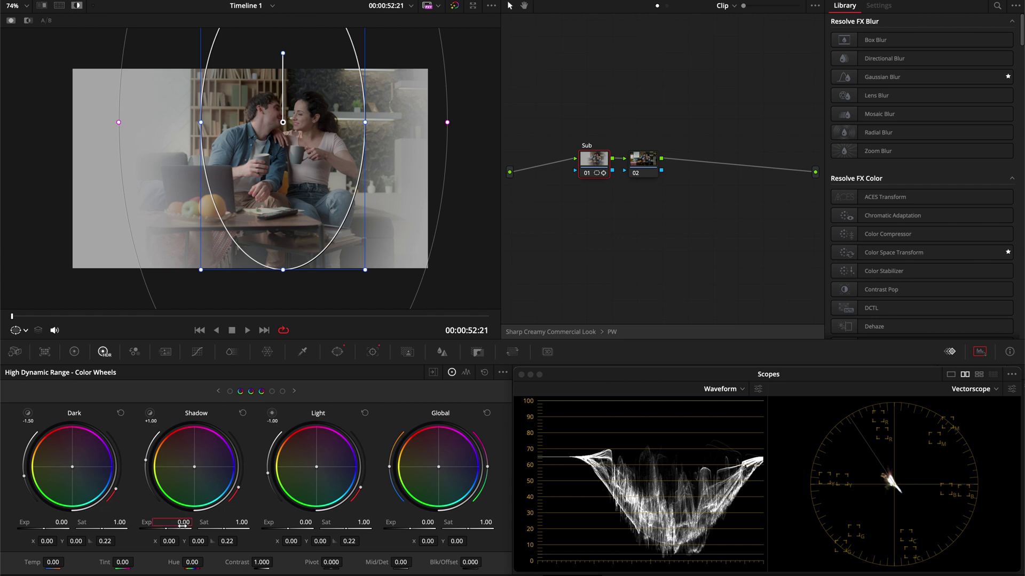
drag(183, 525, 182, 525)
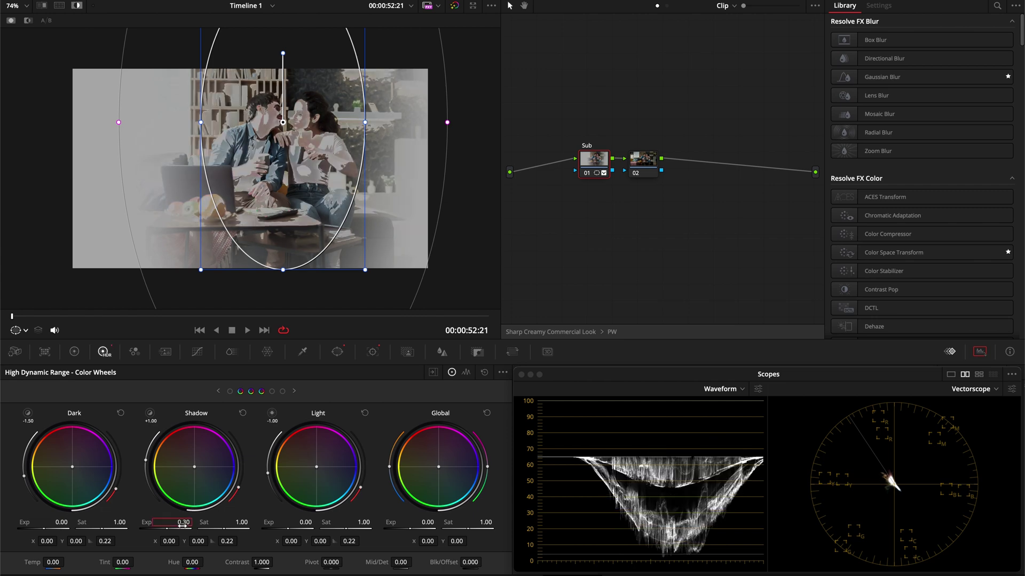
- Connect the Sub node's key output to the second node's key input and invert that input key
click(637, 160)
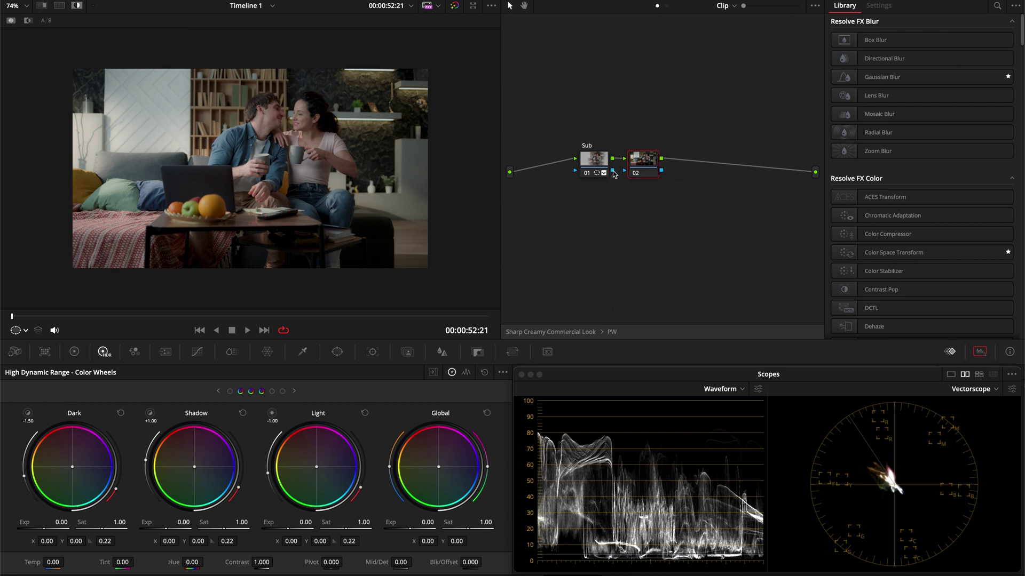
drag(613, 171, 624, 172)
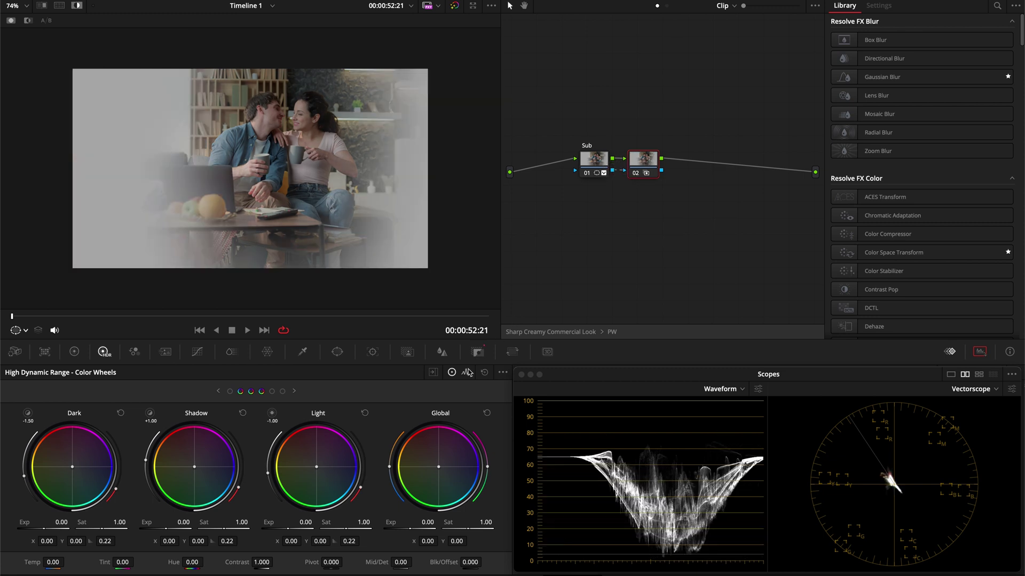
click(477, 351)
click(480, 392)
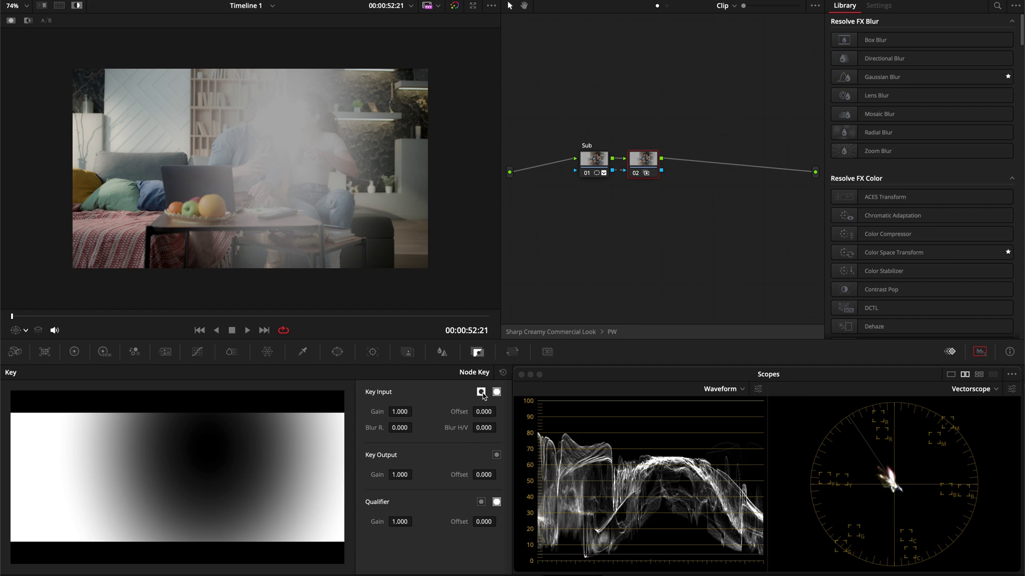
- Enlarge the Sub node's circle window around the couple and widen its softness
key(Delete)
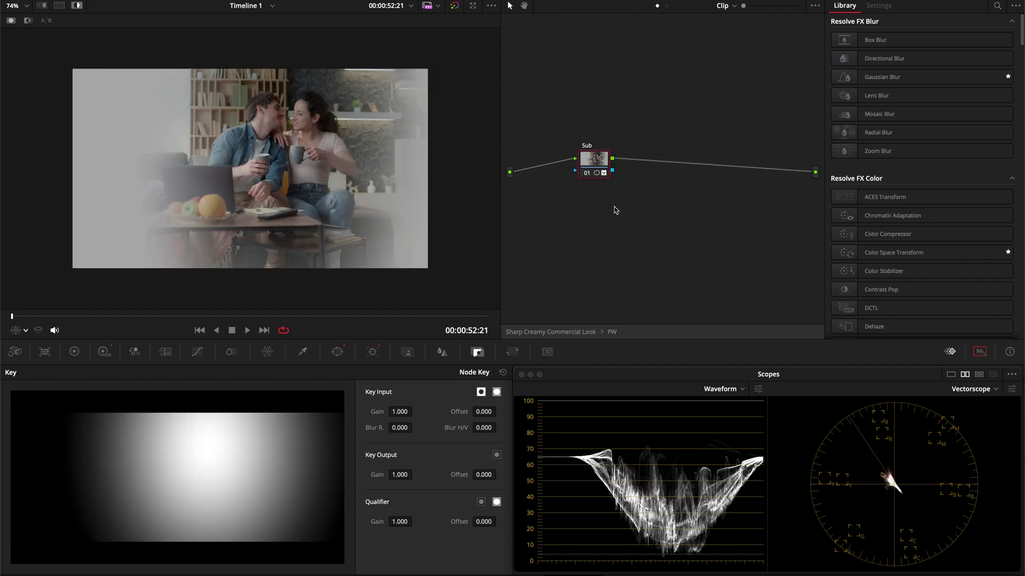
key(ctrl+z)
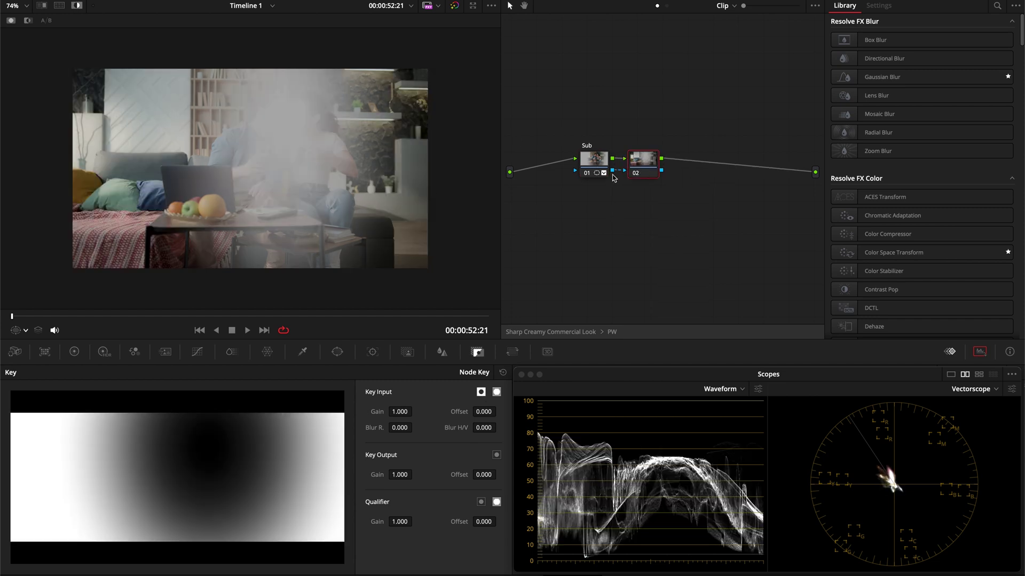
click(599, 159)
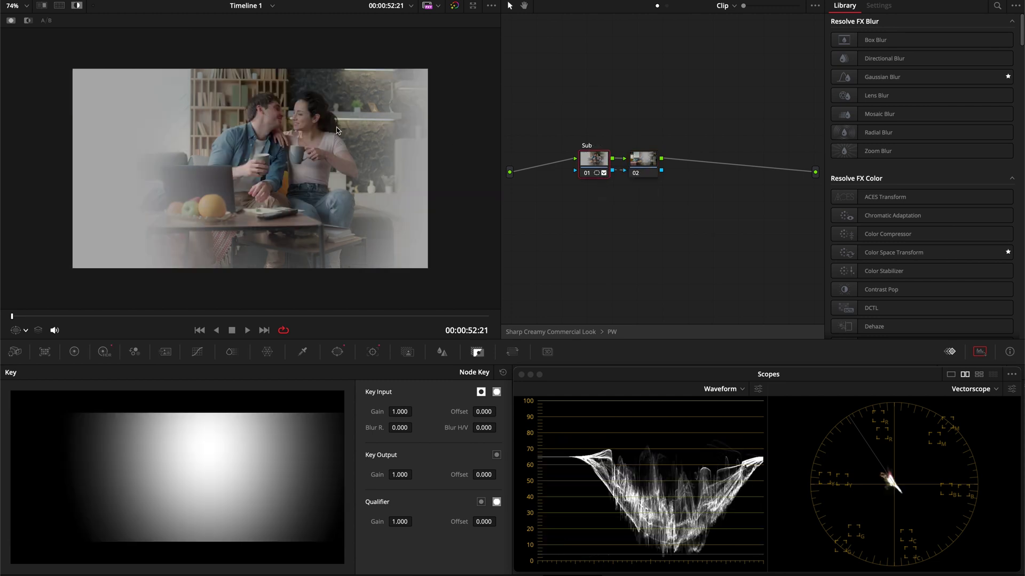
click(337, 355)
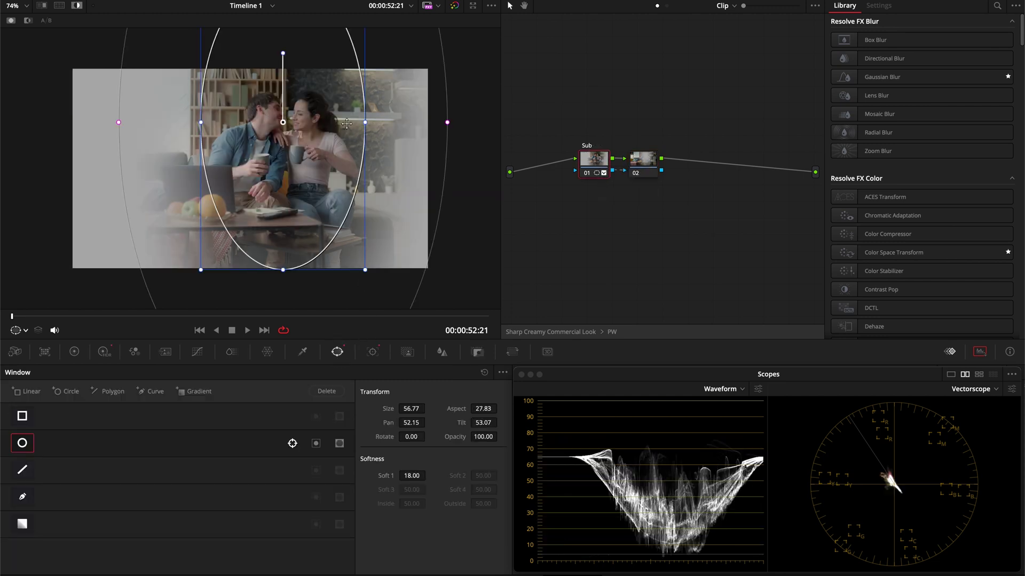
drag(363, 270, 373, 285)
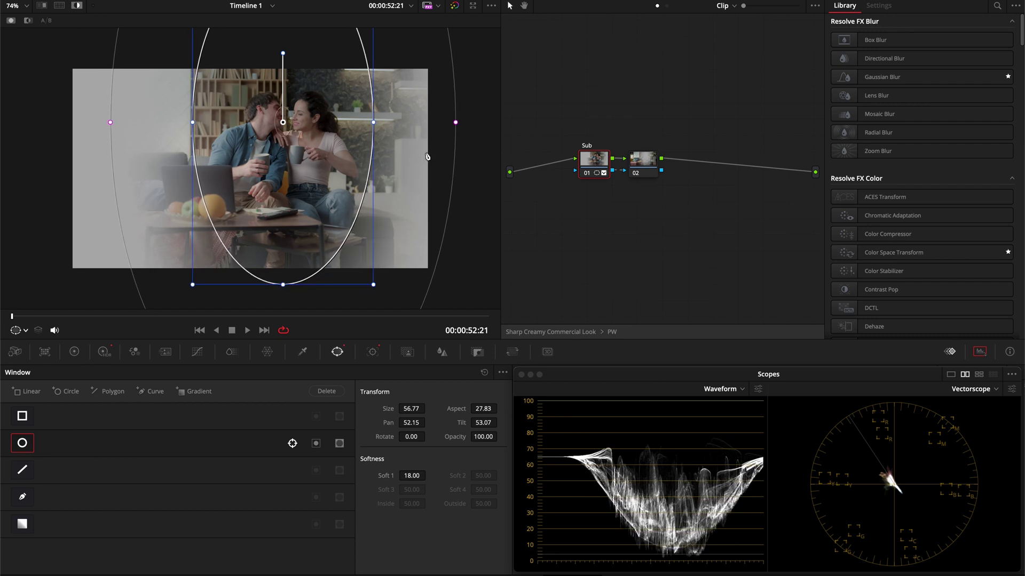
drag(456, 126, 489, 127)
- Set the HDR Light exposure of the second node in the PW compound to -0.30
click(644, 164)
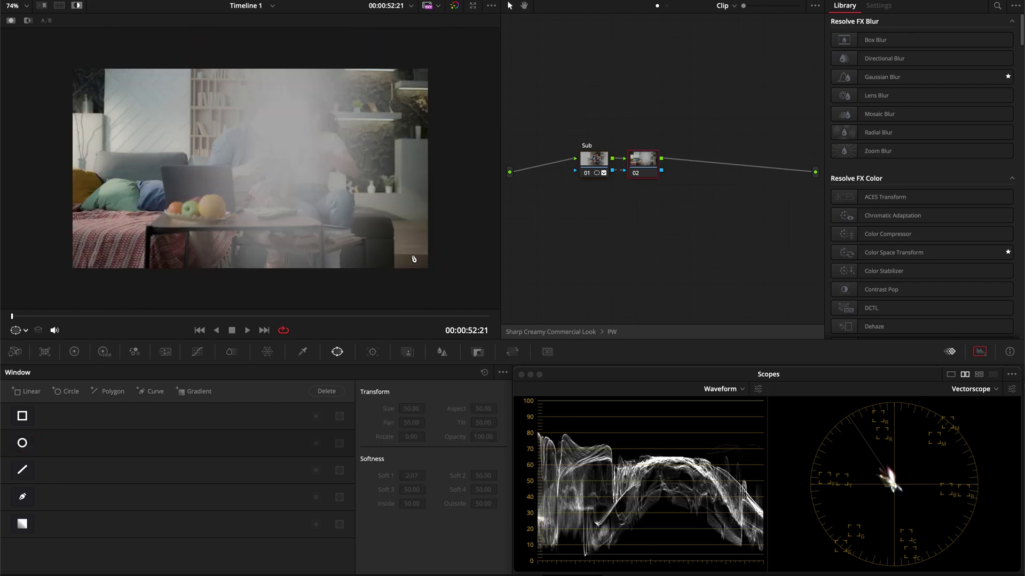
click(102, 354)
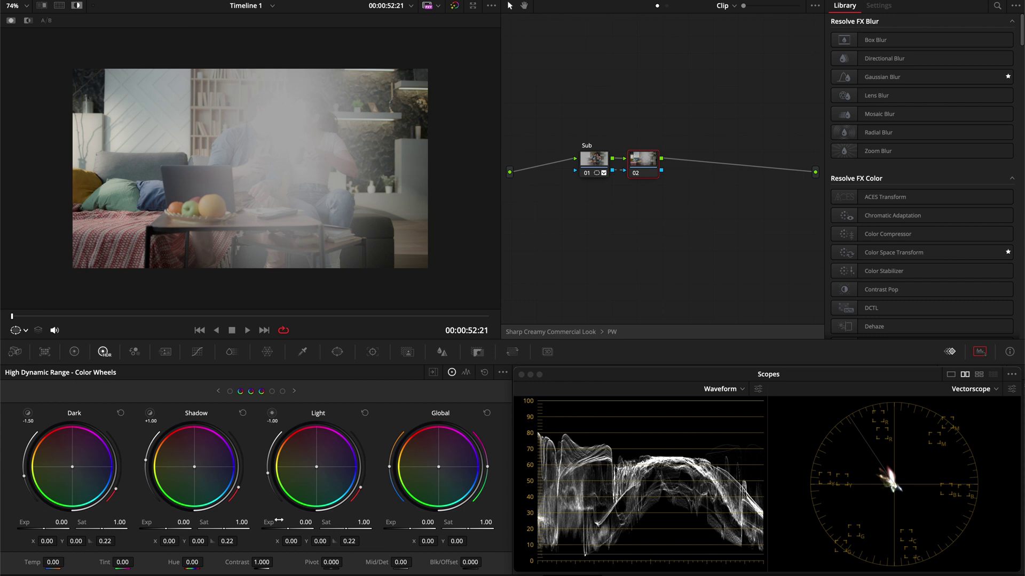
drag(288, 522, 282, 521)
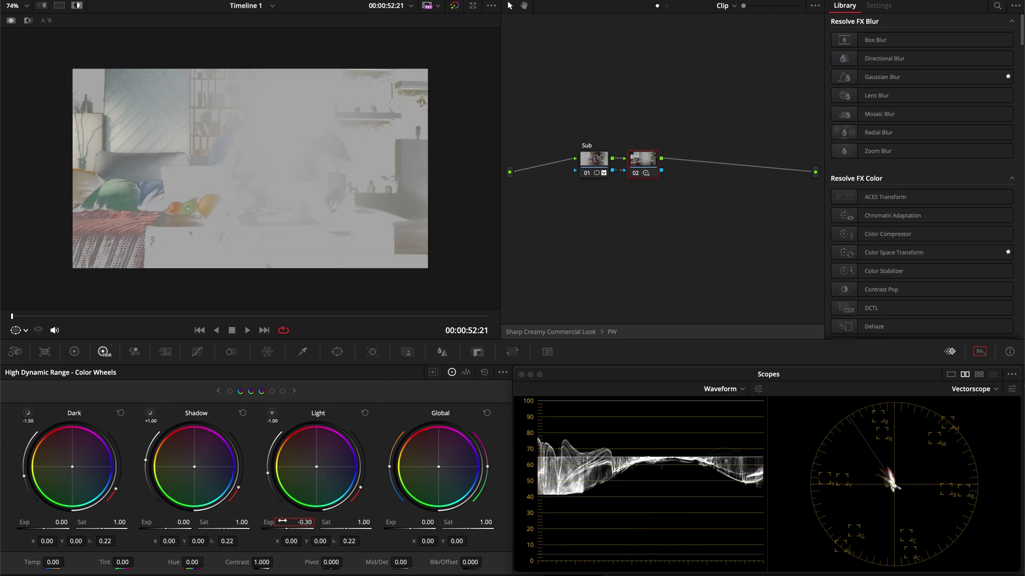
click(593, 161)
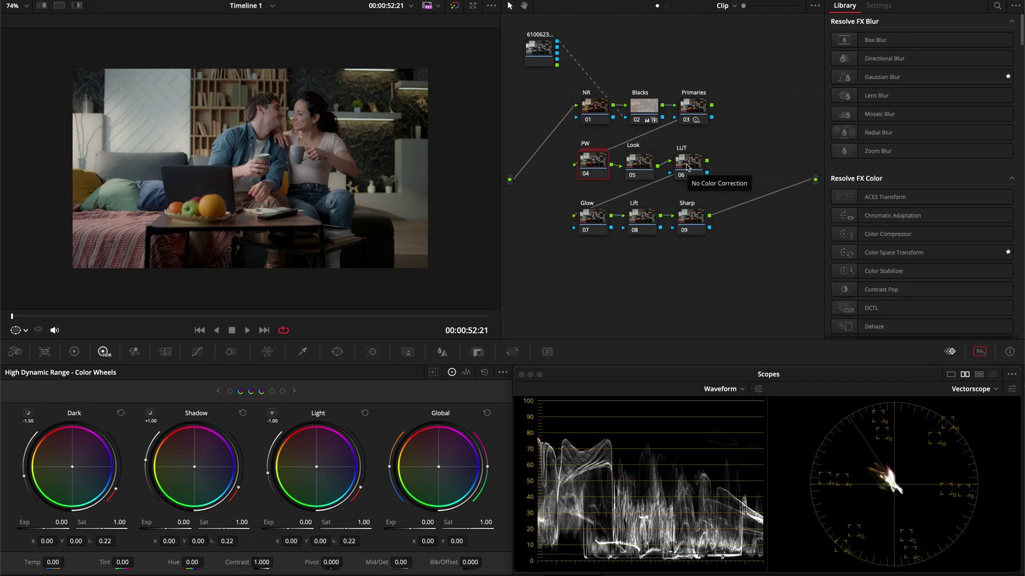
- Apply the 01 K83 DWG D55 LUT from the K83 LUTs DWG set to the LUT node
right_click(687, 167)
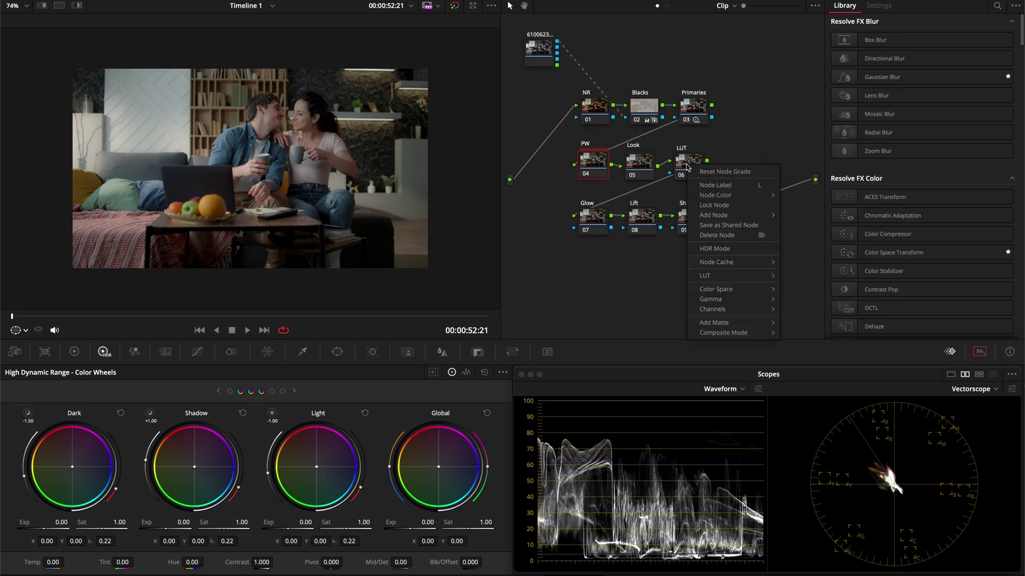
mouse_move(744, 278)
mouse_move(598, 319)
mouse_move(768, 322)
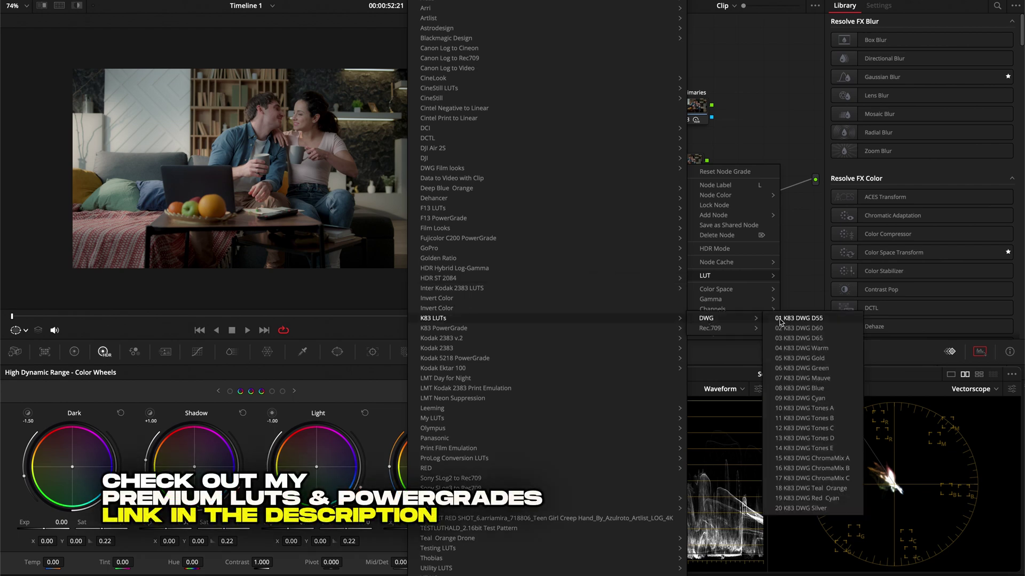
click(789, 319)
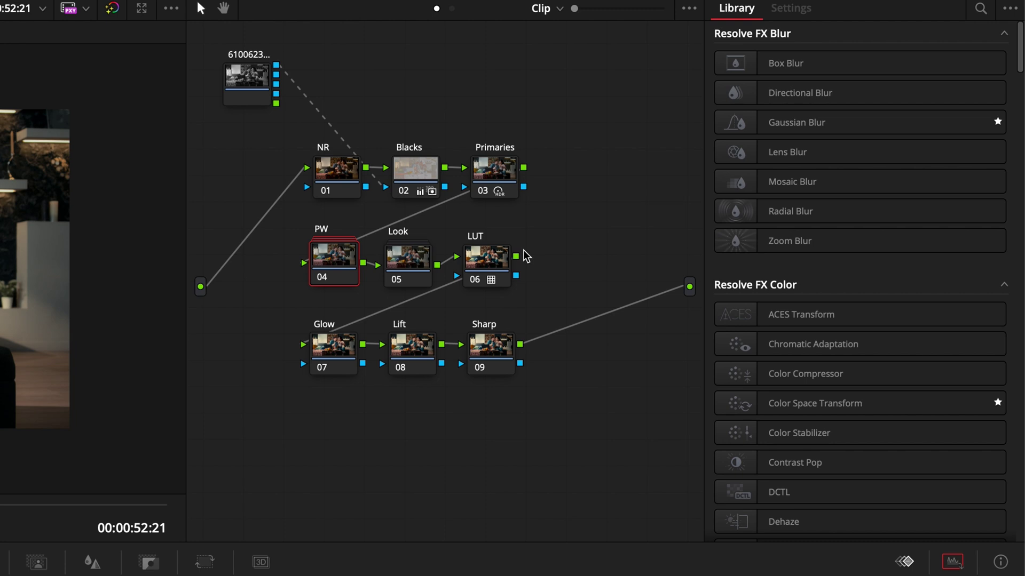
- Disable the LUT node and add two serial nodes after it
click(487, 258)
key(ctrl+d)
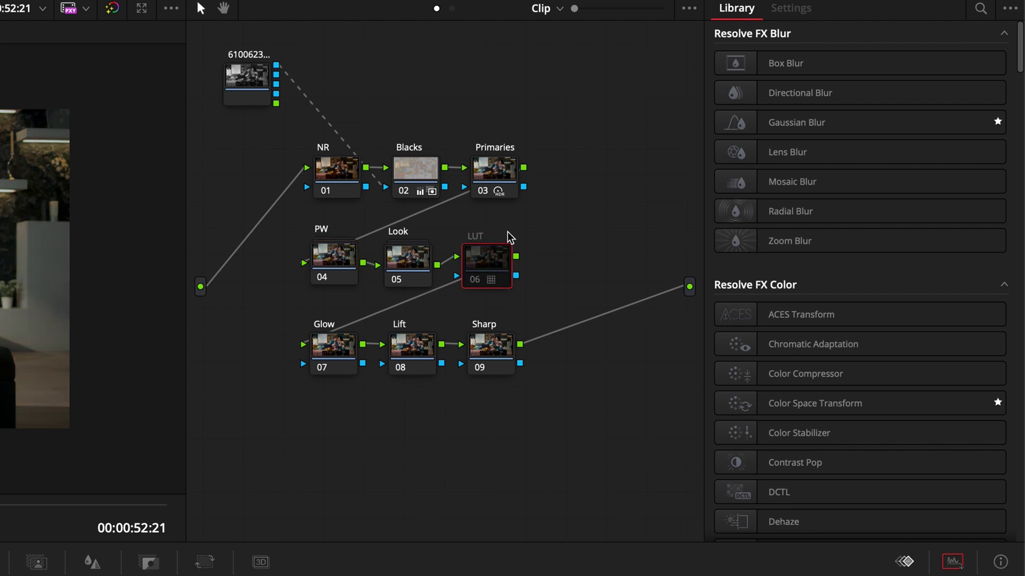
key(alt+s)
key(alt+s)
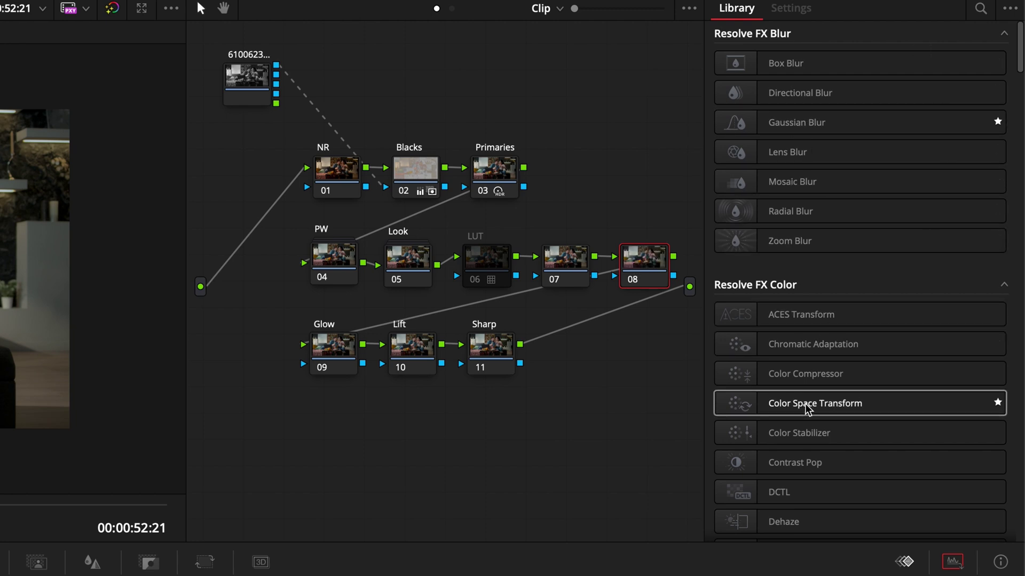
- Add a Color Space Transform to the first new node with Rec.709 input color space and gamma, Rec.709 output color space and Cineon Film Log output gamma
drag(785, 411, 577, 260)
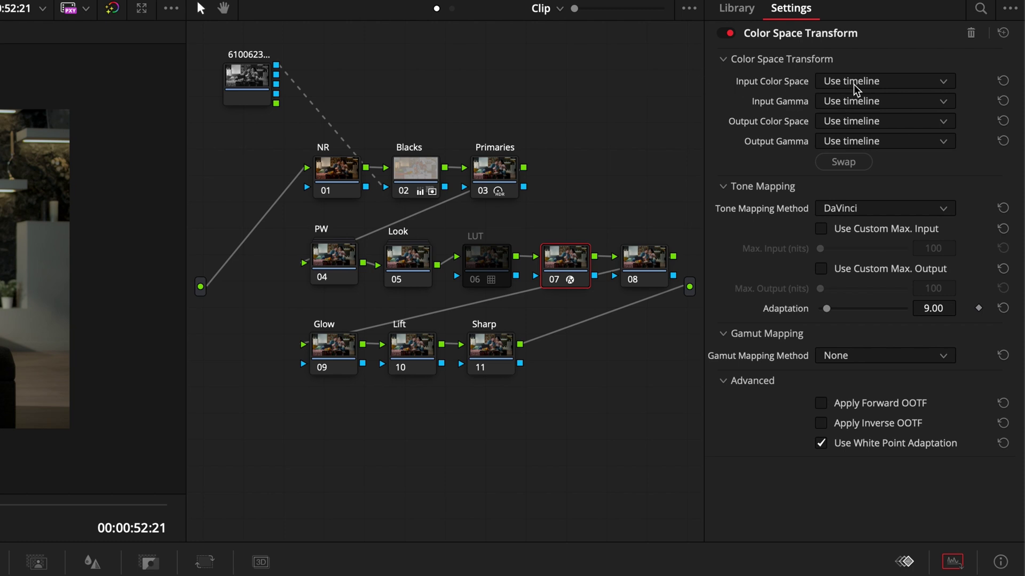
scroll(855, 87, down, 10)
scroll(855, 103, down, 10)
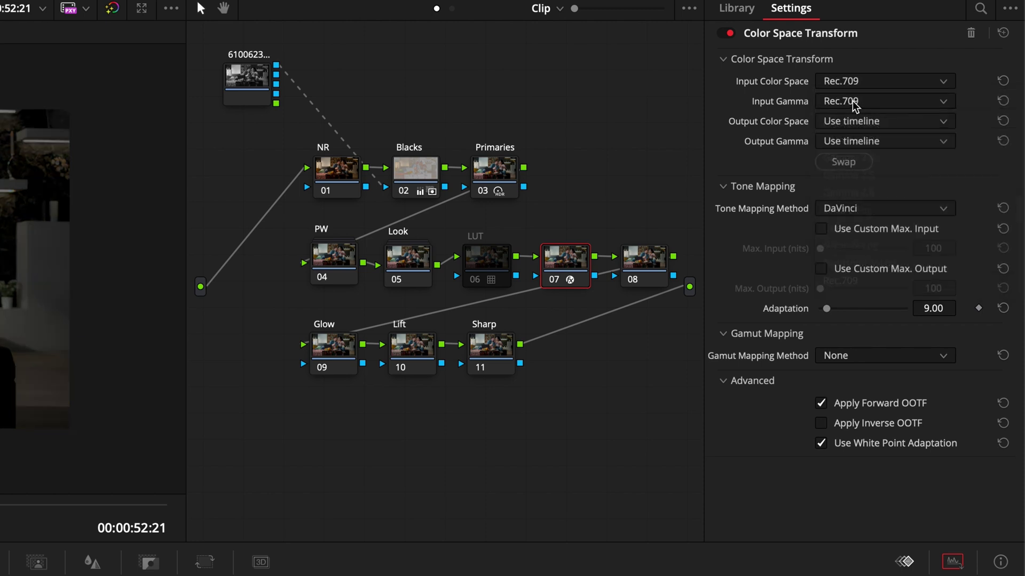
scroll(852, 122, up, 1)
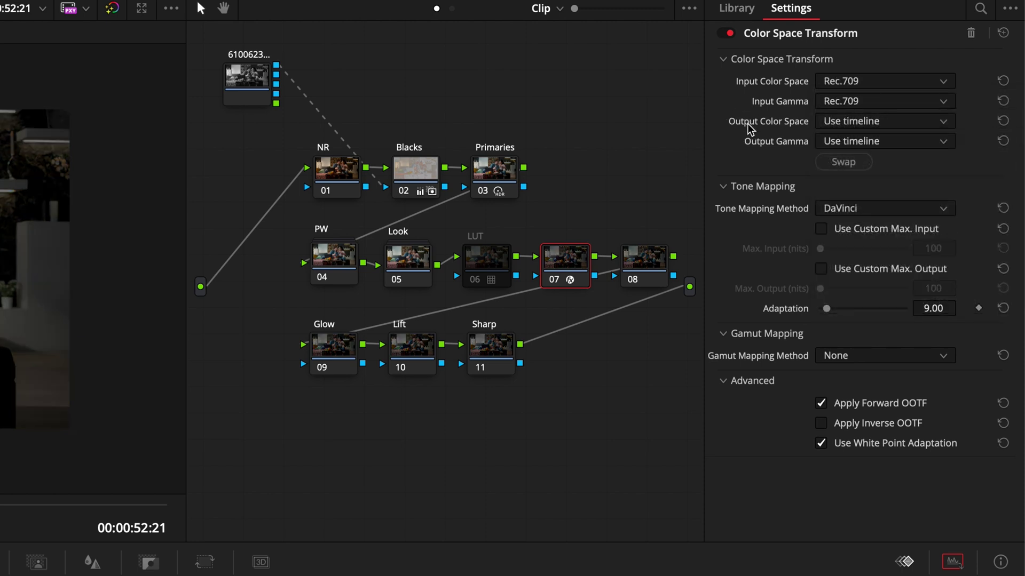
scroll(849, 122, down, 10)
scroll(860, 145, down, 15)
scroll(860, 145, down, 1)
click(614, 224)
- Label the Color Space Transform node CST and the empty node after it LUT
click(576, 256)
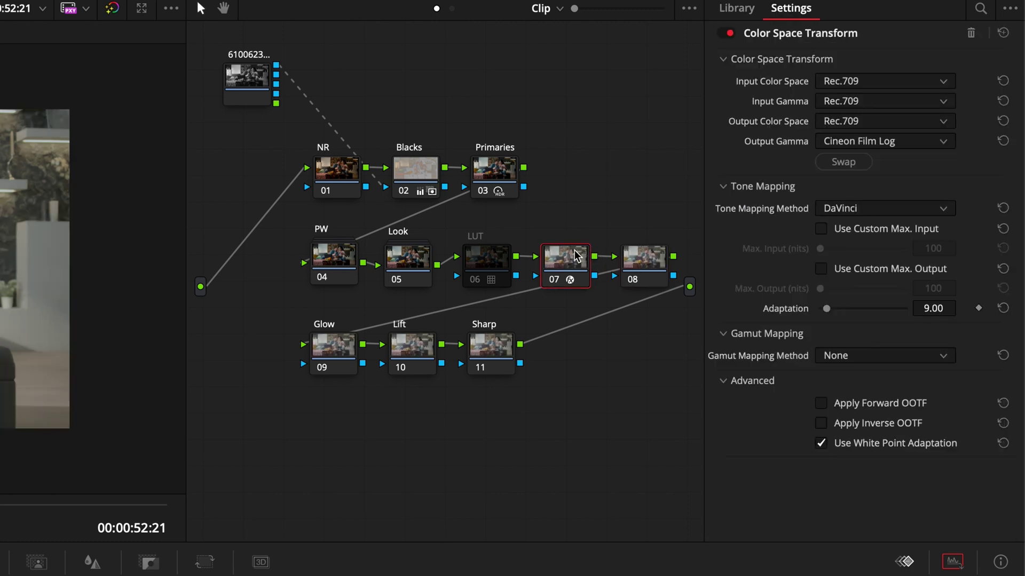
text(CST)
key(Return)
click(644, 267)
text(LUT)
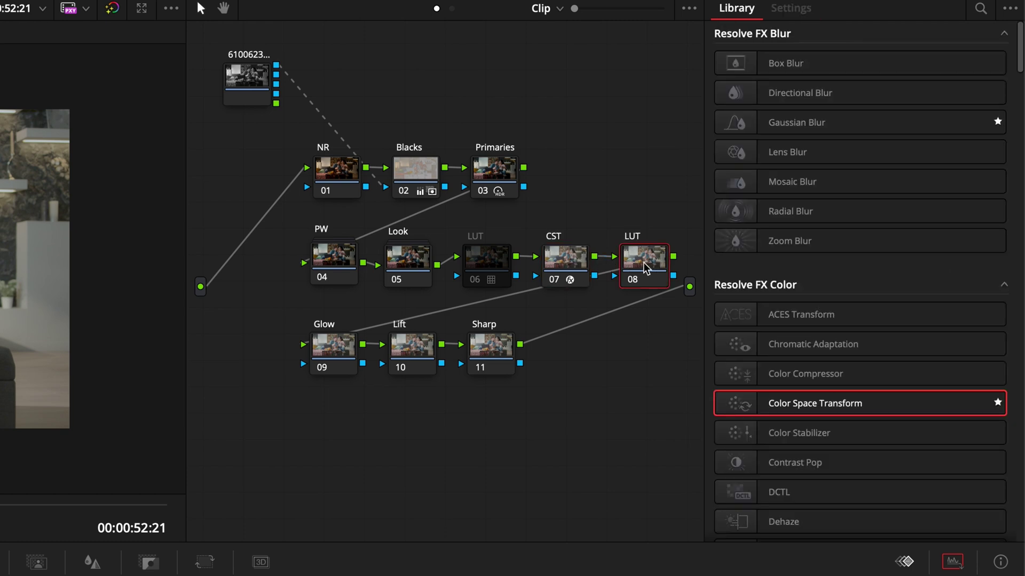
- Apply the Rec709 Kodak 2383 D55 film look LUT to the new LUT node after CST
right_click(646, 261)
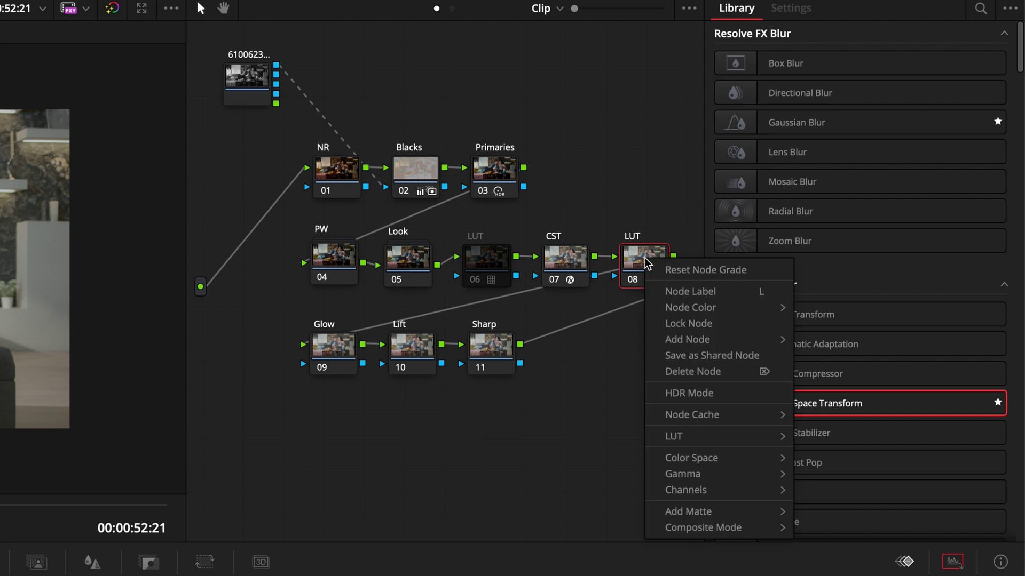
mouse_move(694, 436)
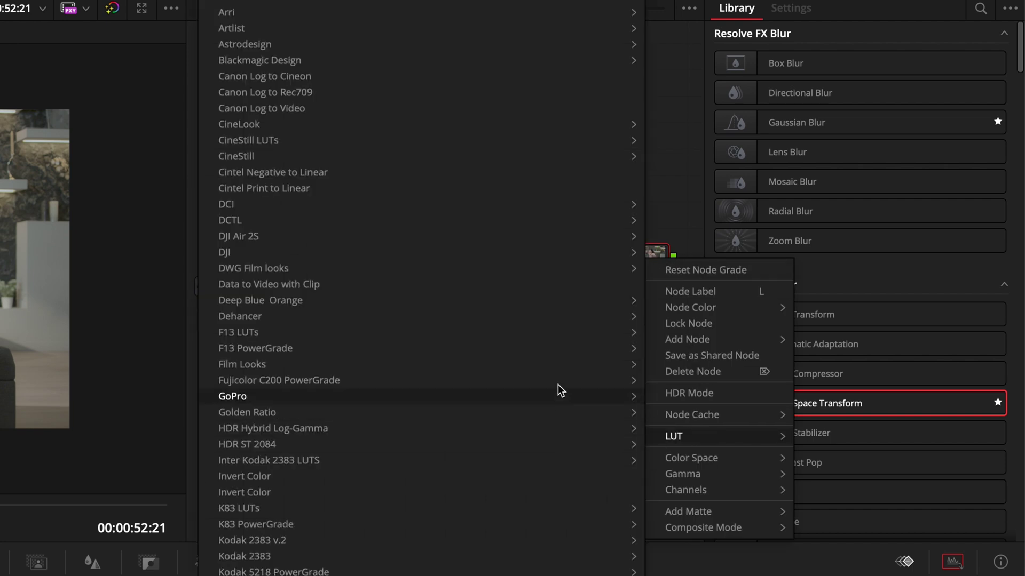
mouse_move(584, 366)
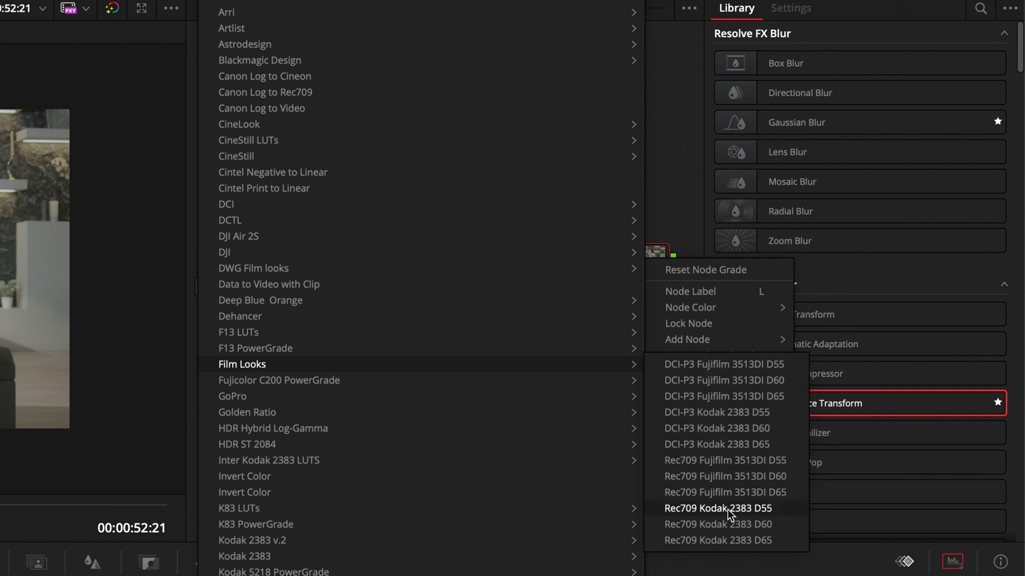
click(774, 510)
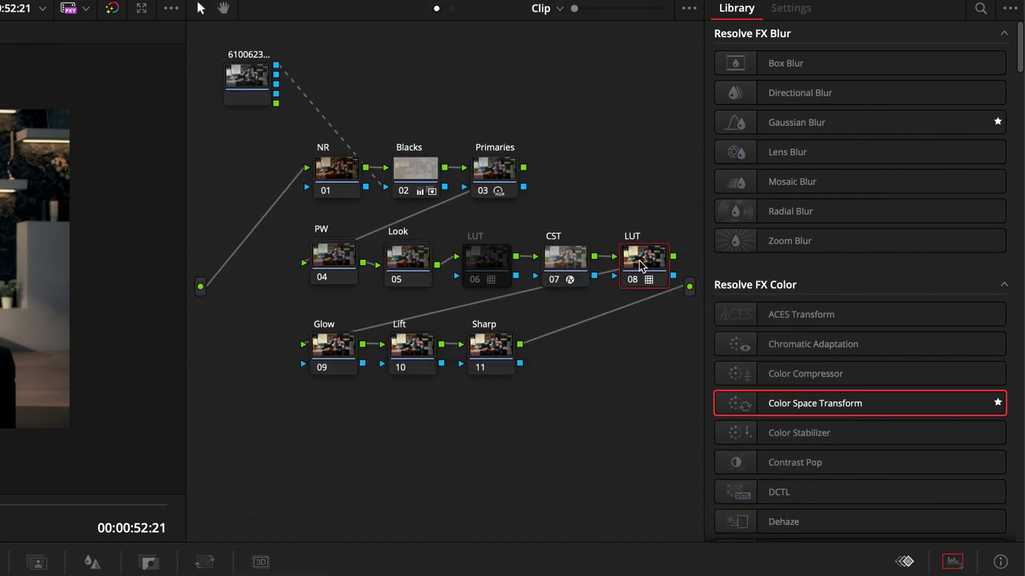
mouse_move(480, 271)
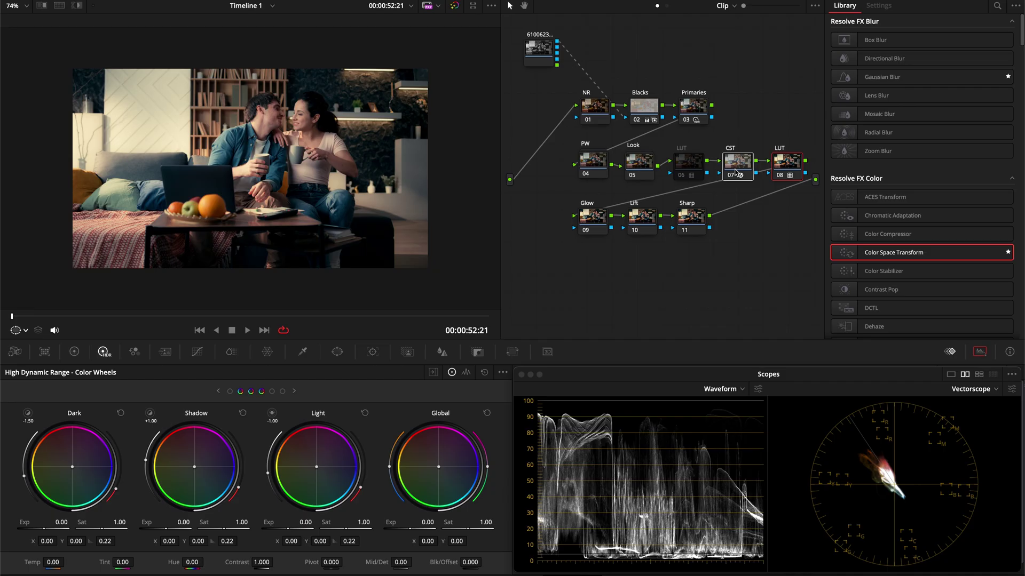
- Delete the CST node and the Kodak 2383 LUT node, and re-enable the original LUT node
key(Delete)
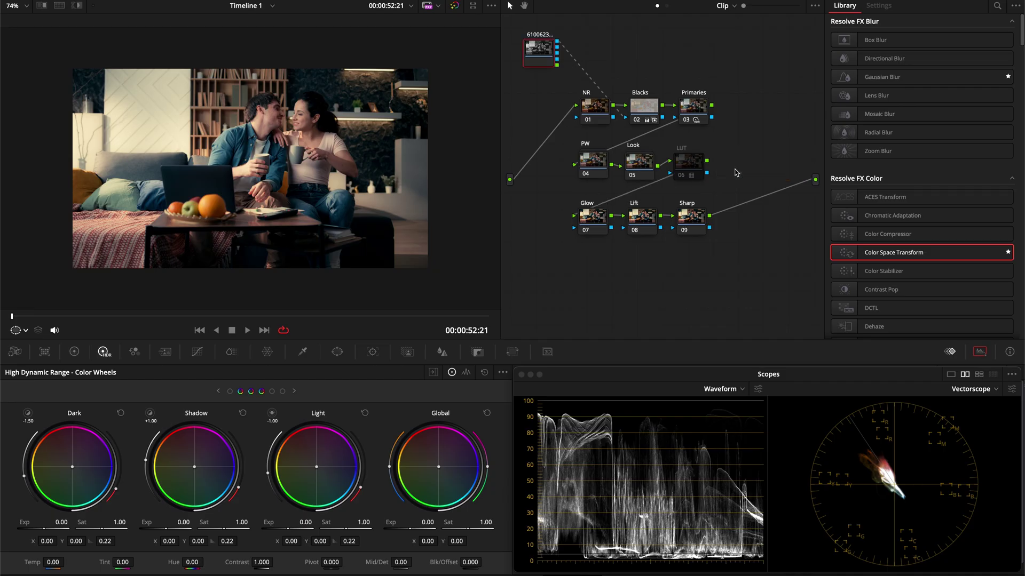
click(694, 165)
key(ctrl+d)
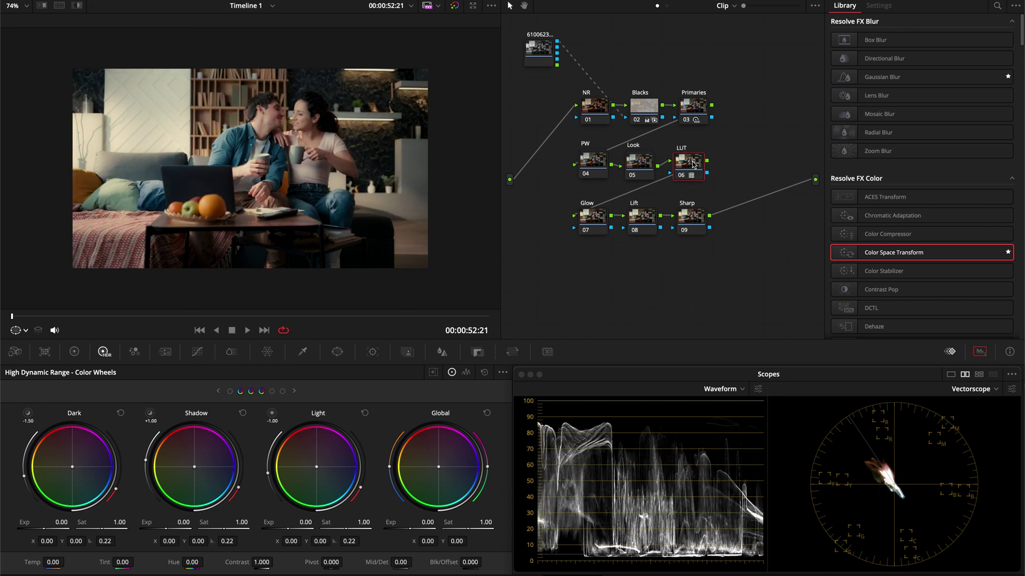
- Inside the Look node's compound graph, space out the first node and label it HSL
double_click(639, 168)
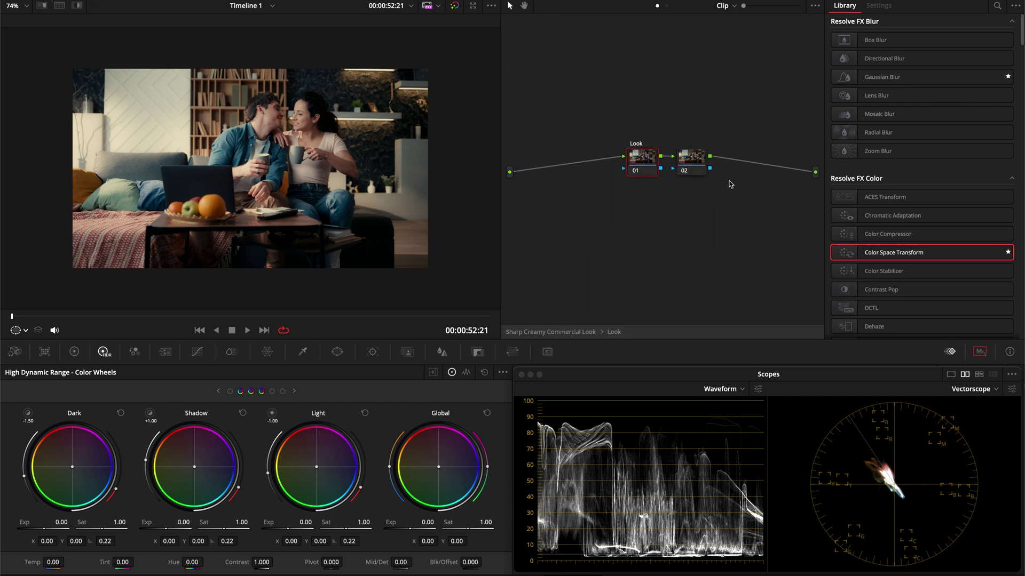
drag(656, 165, 625, 165)
text(HSV)
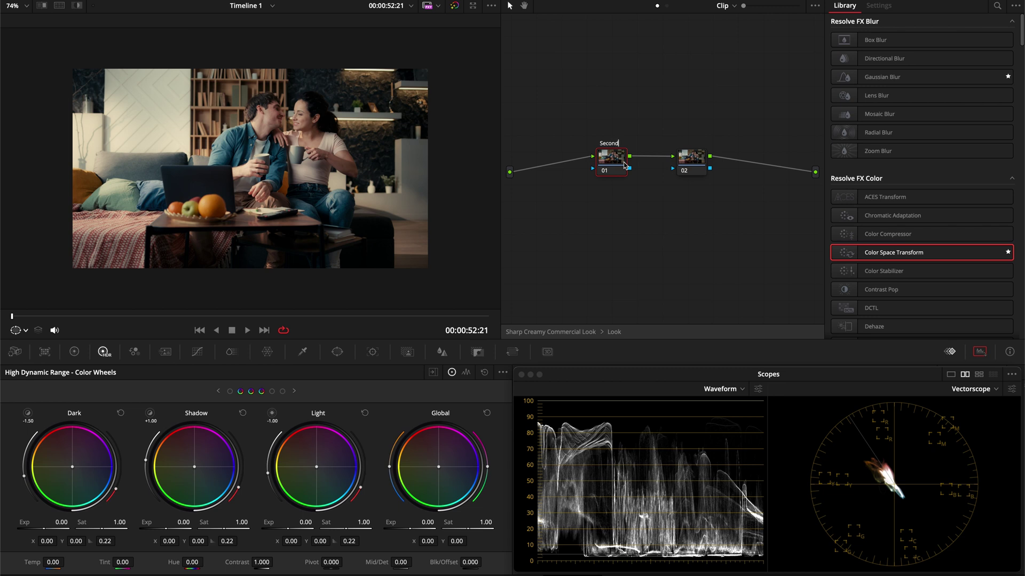
text(HS)
- Label the second Look node HSV Sat and add a serial node after it labelled HSL Sat
drag(696, 166, 679, 166)
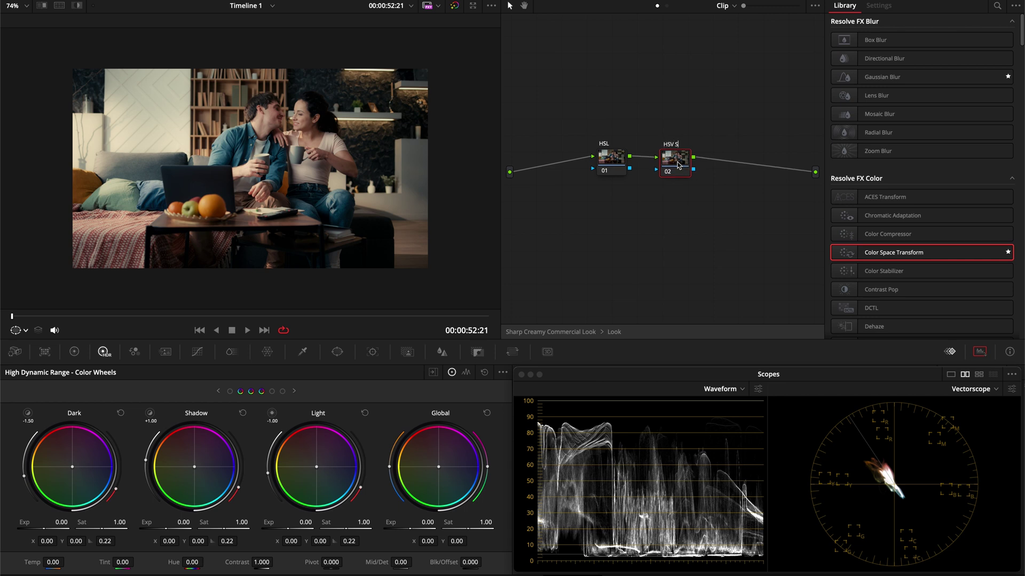
key(alt+s)
text(HSL Sat)
key(Return)
drag(618, 160, 611, 160)
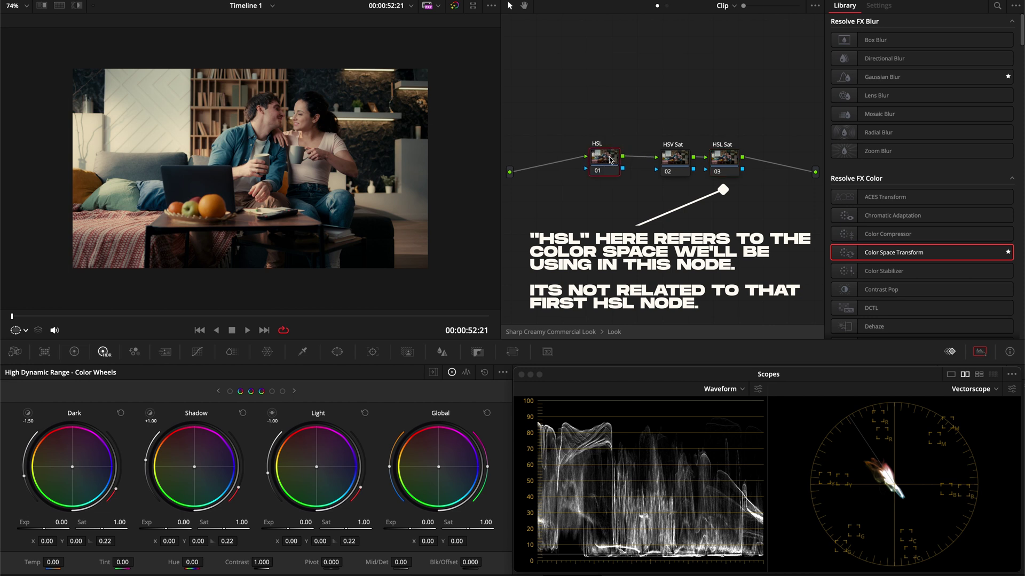
- Set the HSV Sat node's color space to HSV and bring up its channel options
click(680, 156)
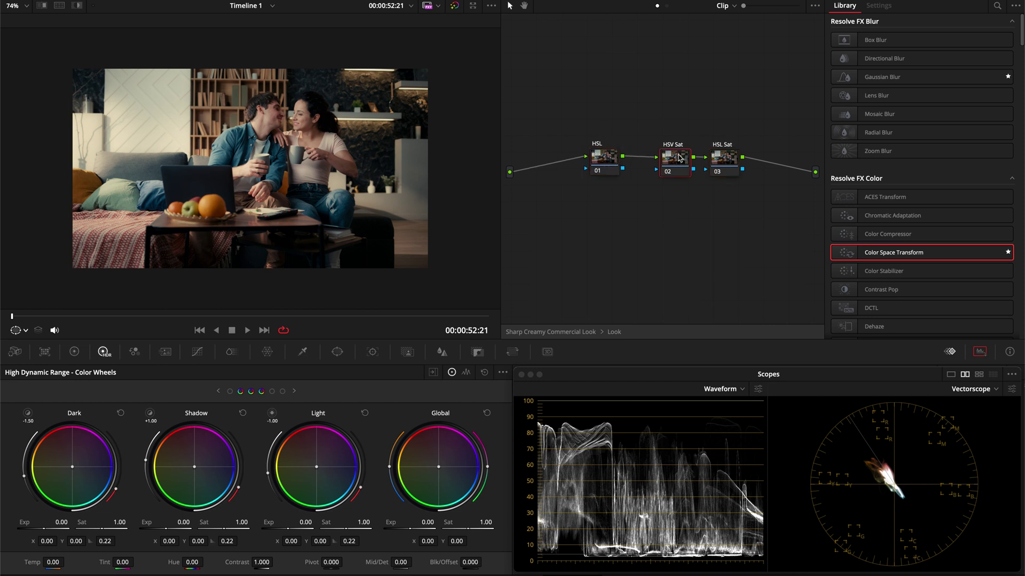
right_click(679, 157)
mouse_move(734, 281)
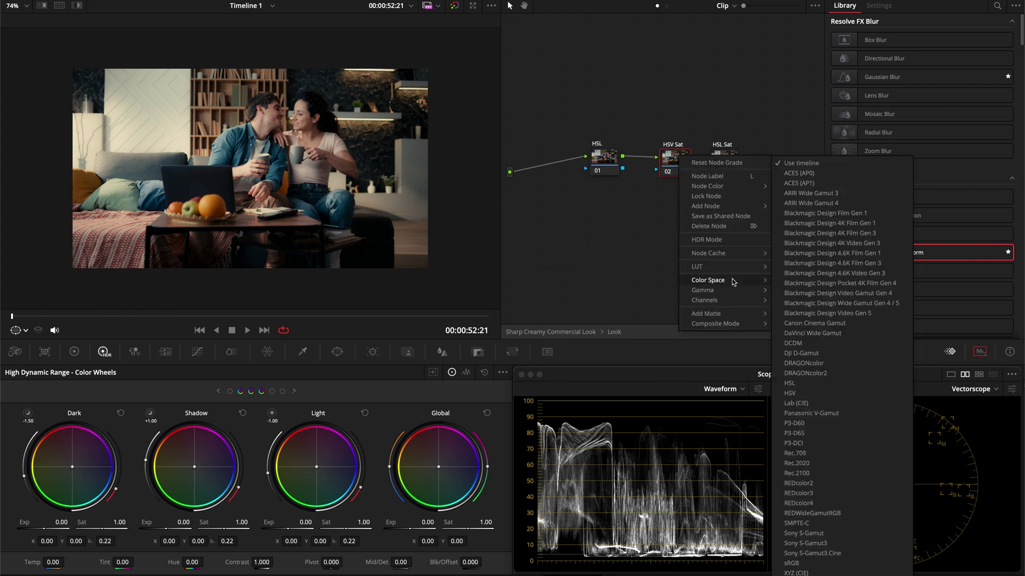
click(841, 394)
right_click(682, 160)
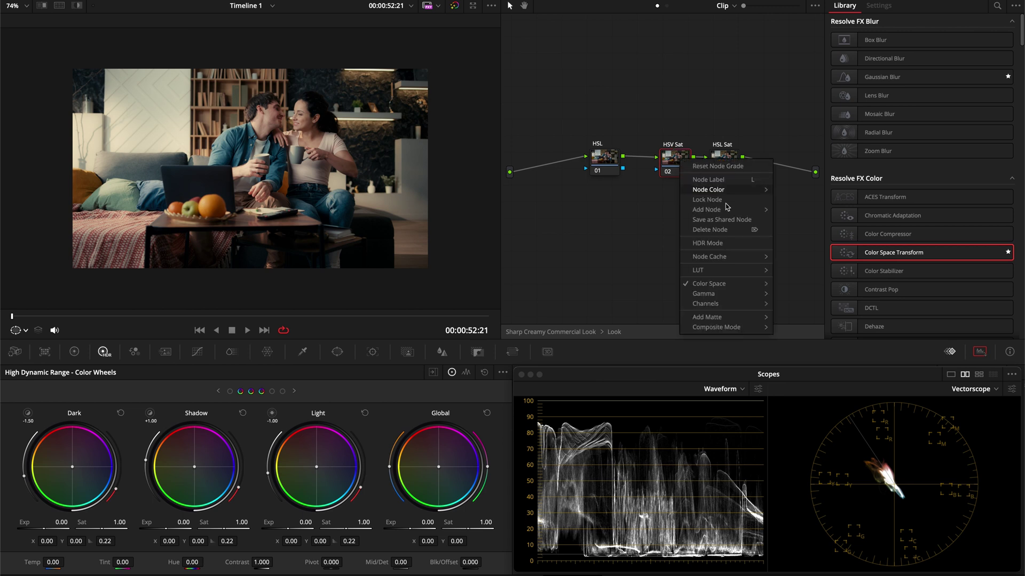
mouse_move(747, 304)
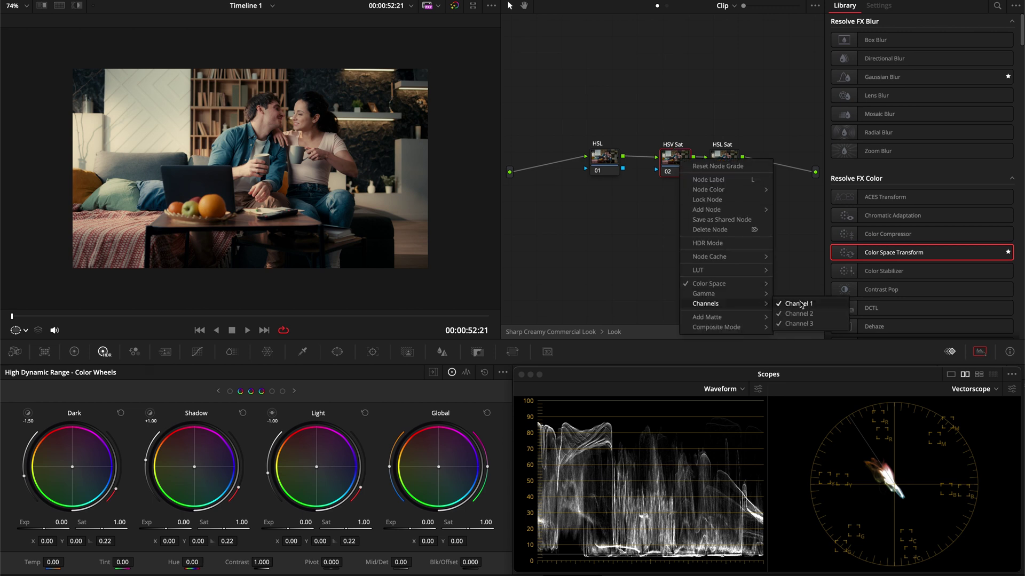
key(Escape)
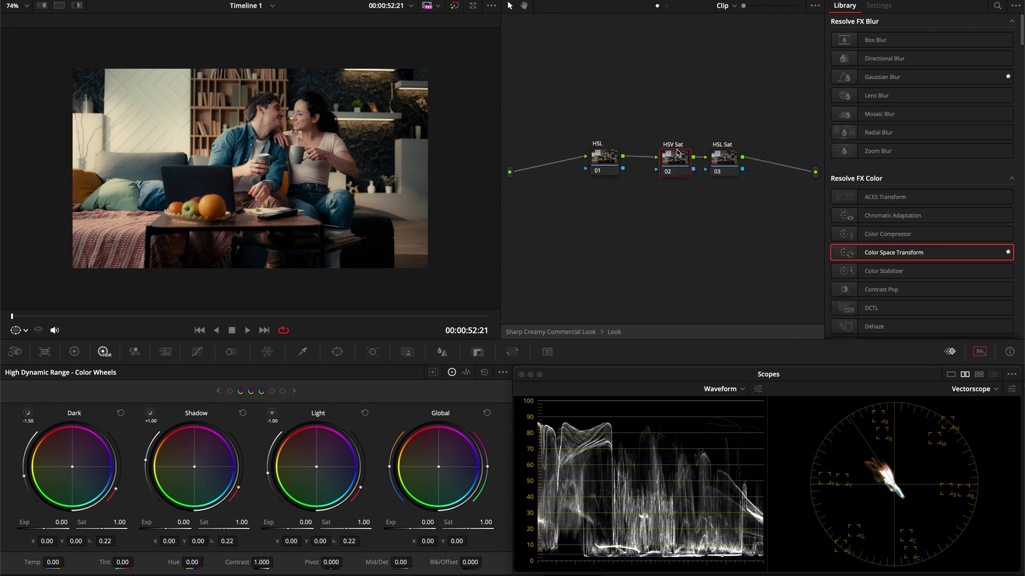
- Set the HSL Sat node's color space to HSL
click(726, 158)
right_click(726, 159)
mouse_move(768, 282)
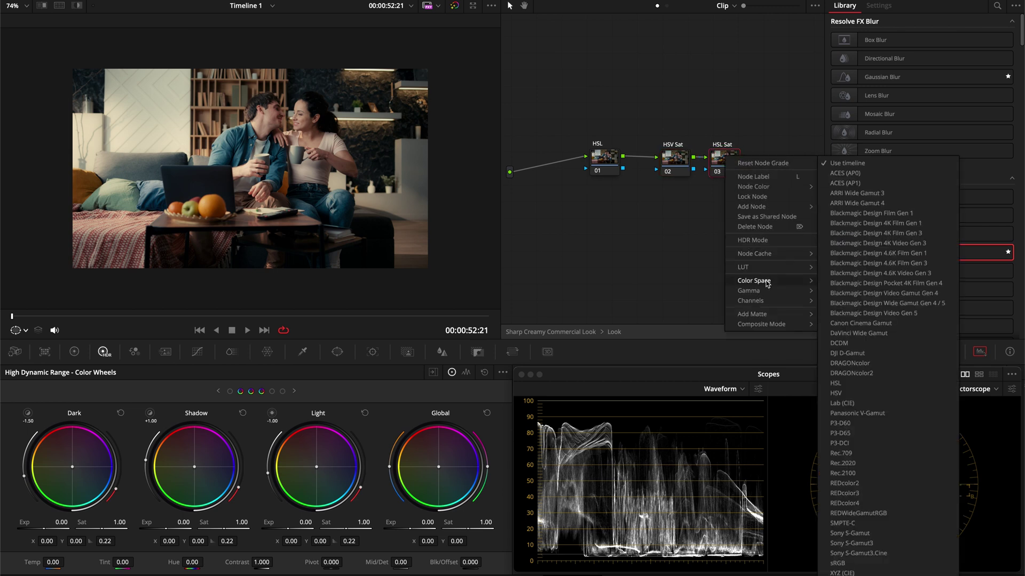
click(868, 384)
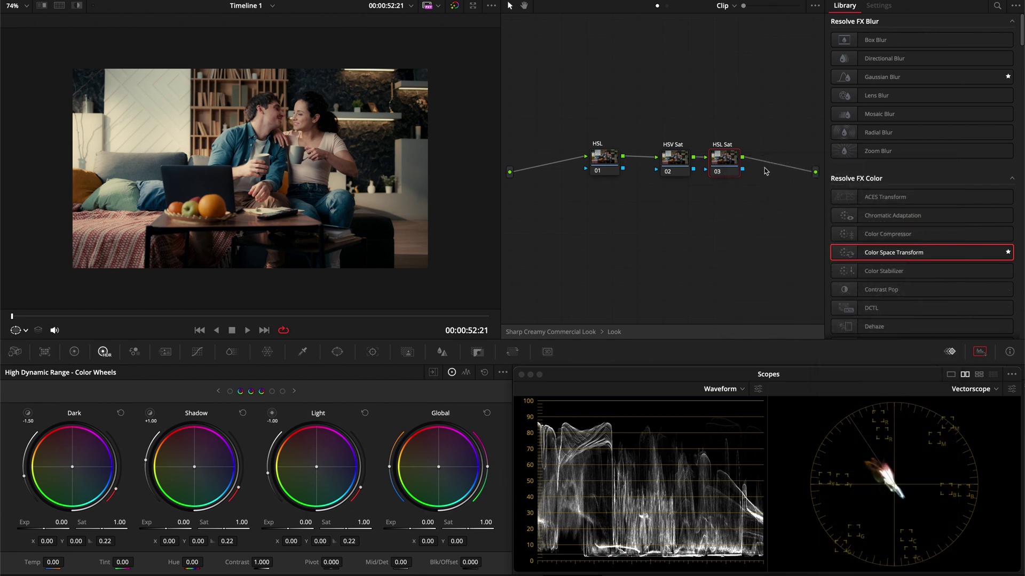
- Turn off channels 1 and 3 on the HSL Sat node, leaving only channel 2 active
right_click(726, 160)
mouse_move(797, 304)
click(839, 304)
right_click(727, 165)
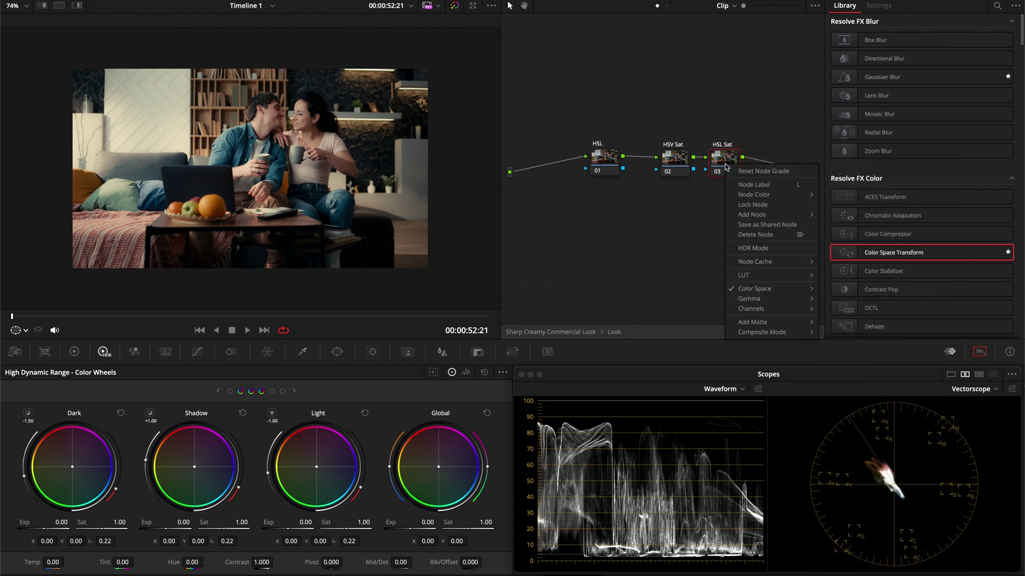
mouse_move(780, 308)
click(843, 330)
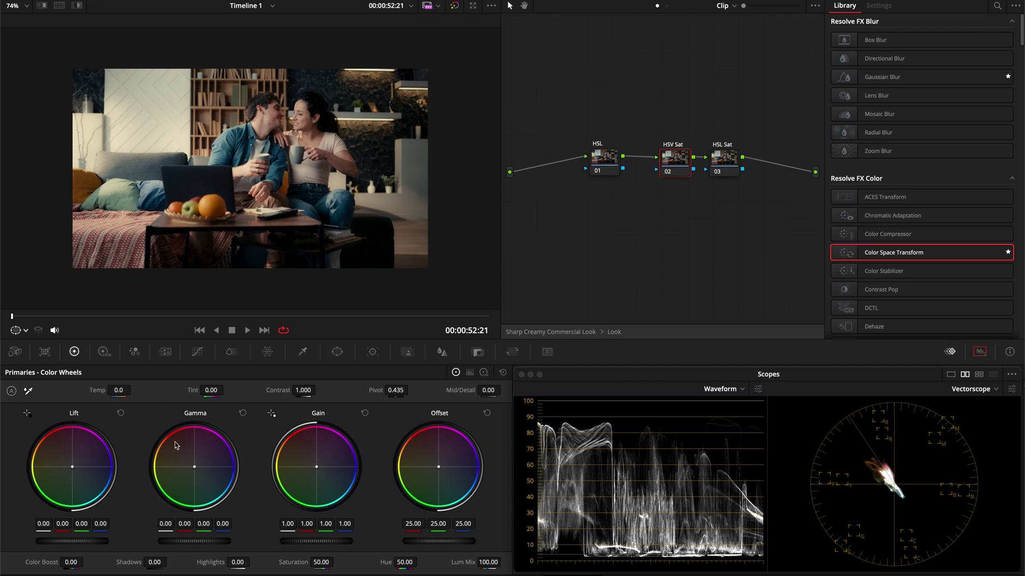
- Raise the green Gamma value of the HSV Sat node to 0.08 in the primaries color wheels
mouse_move(198, 528)
mouse_down()
mouse_move(213, 527)
mouse_move(201, 526)
mouse_up()
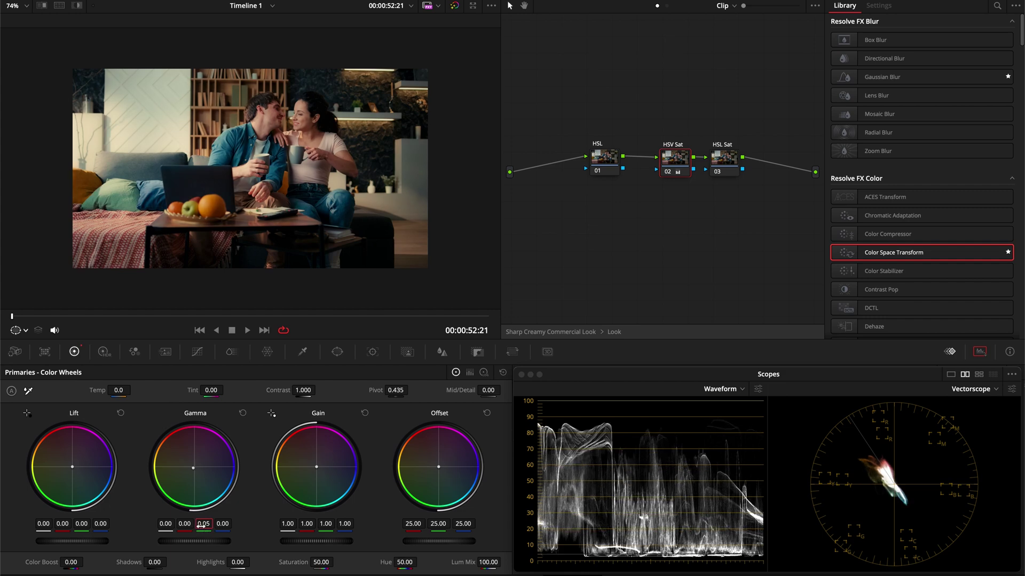
key(shift+z)
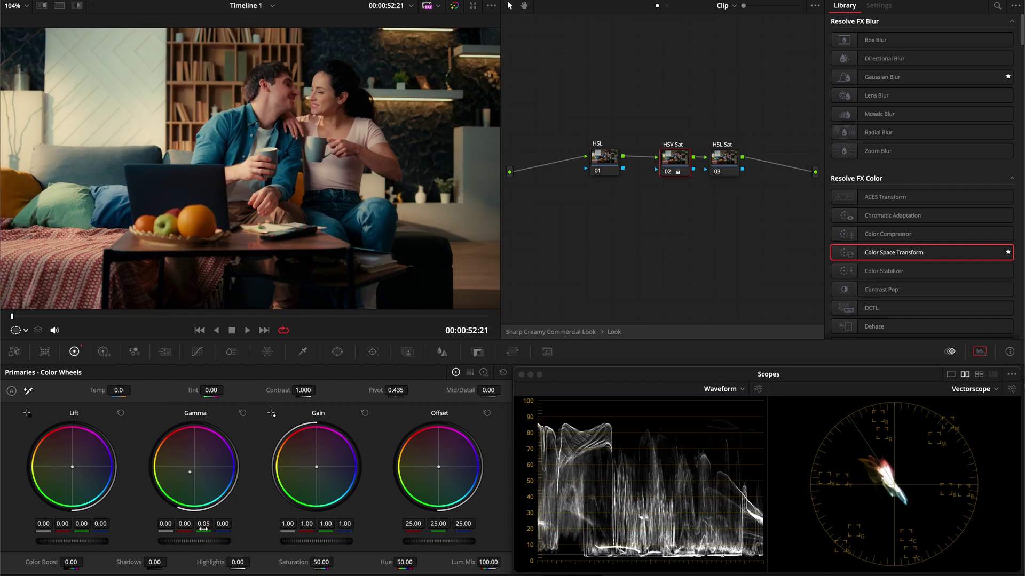
drag(202, 526, 203, 525)
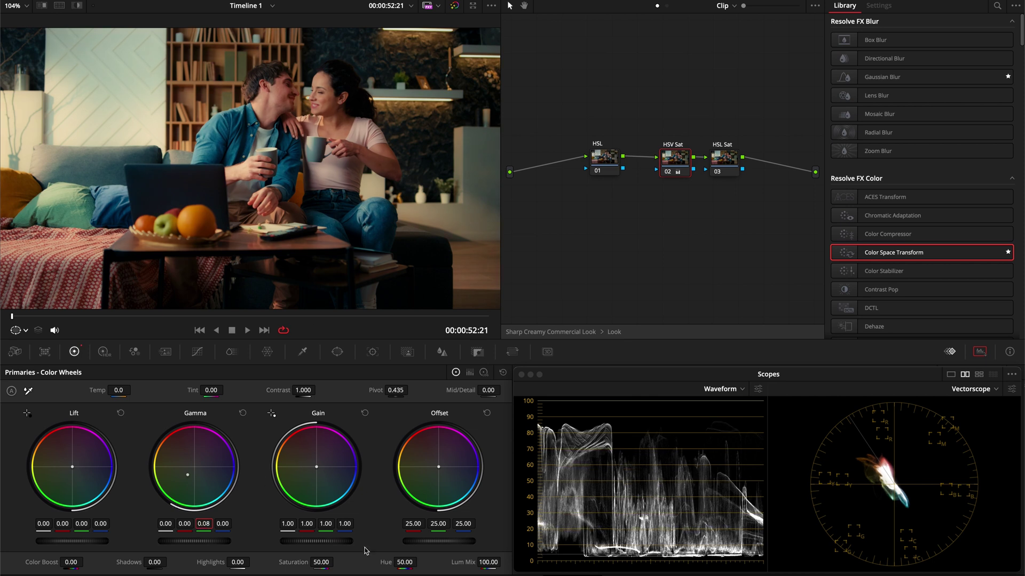
- Lower the HSL Sat node's green Lift to -0.01 and compare the image with the node off and on
click(730, 165)
click(85, 528)
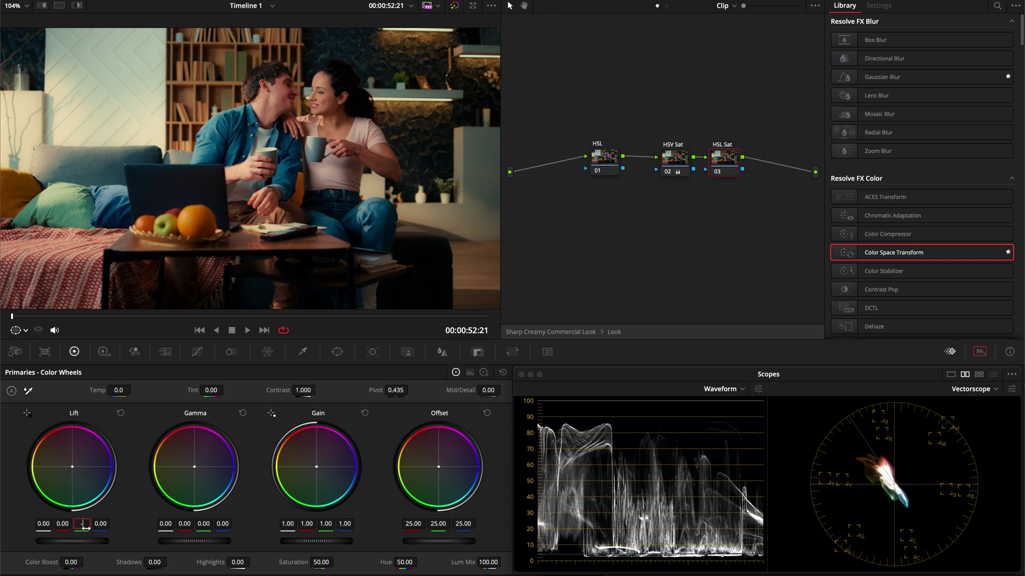
key(ctrl+minus)
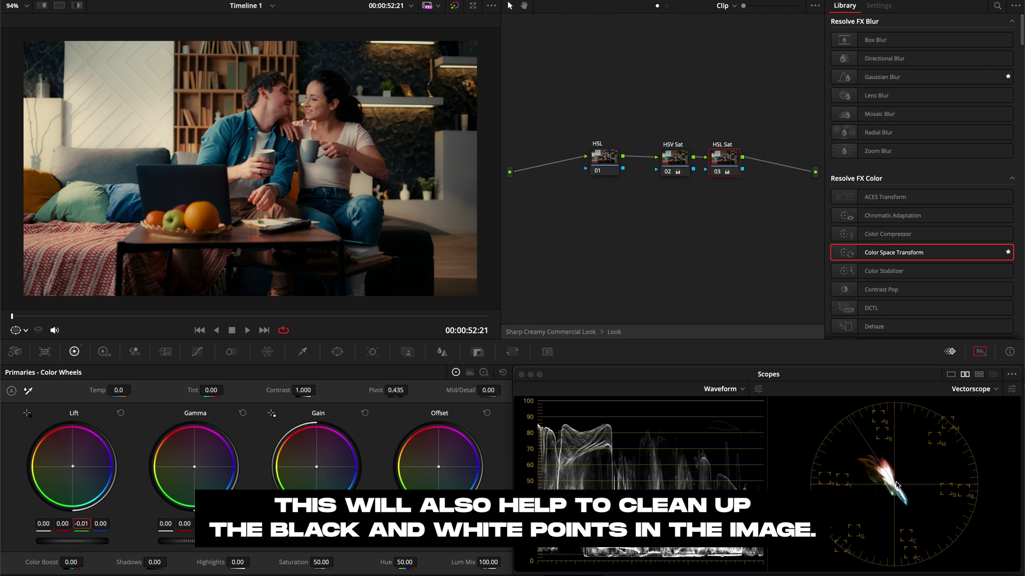
key(ctrl+d)
key(ctrl+d)
key(ctrl+d)
key(ctrl+d)
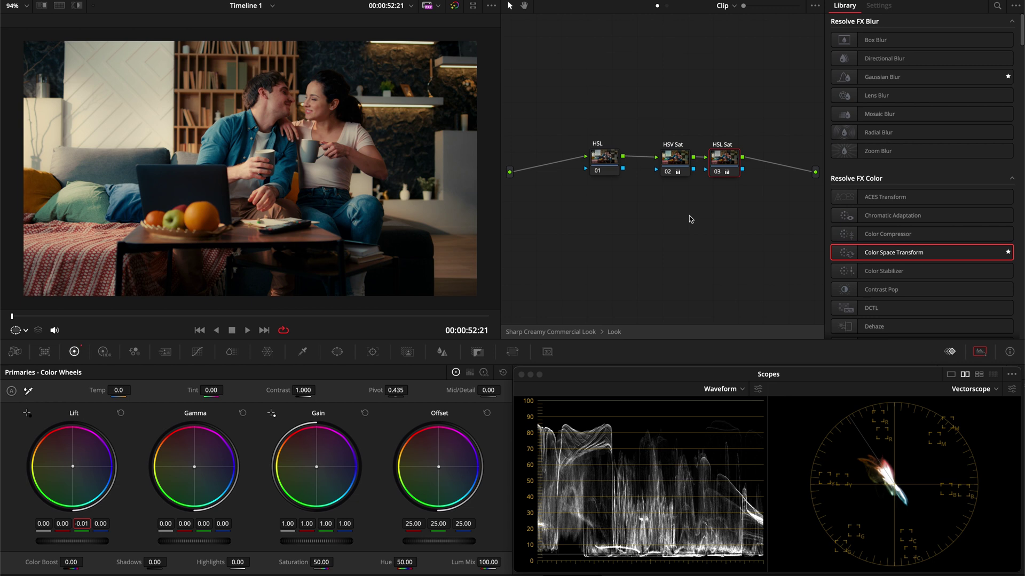
key(ctrl+d)
key(ctrl+d)
- Raise the green Gain value of the HSV Sat node to strengthen saturation in the highlights
click(673, 163)
drag(328, 522, 393, 532)
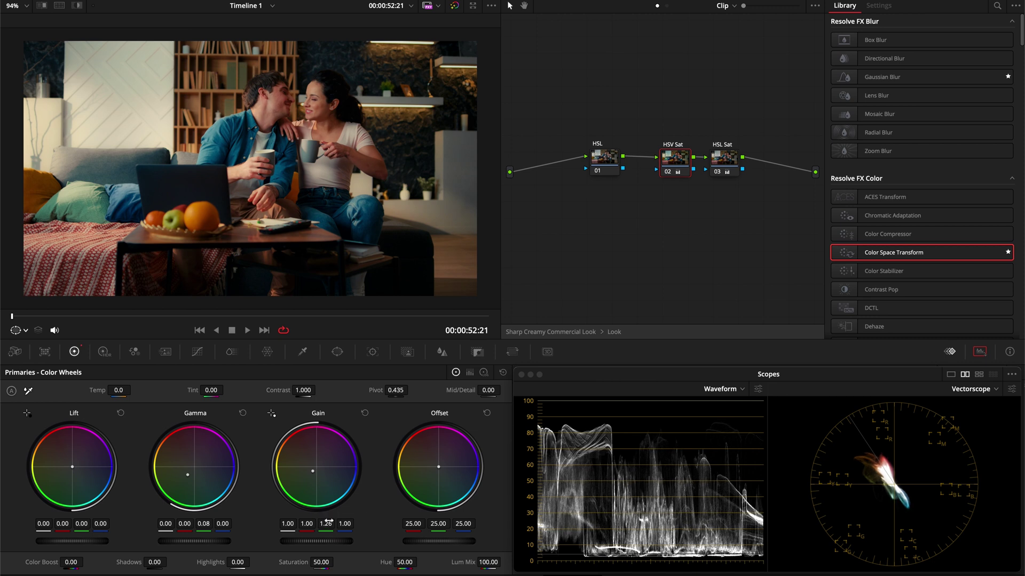
drag(328, 522, 338, 524)
- Move the HSL node further from the HSV Sat node and open its Hue Vs Hue curve
drag(605, 166, 583, 165)
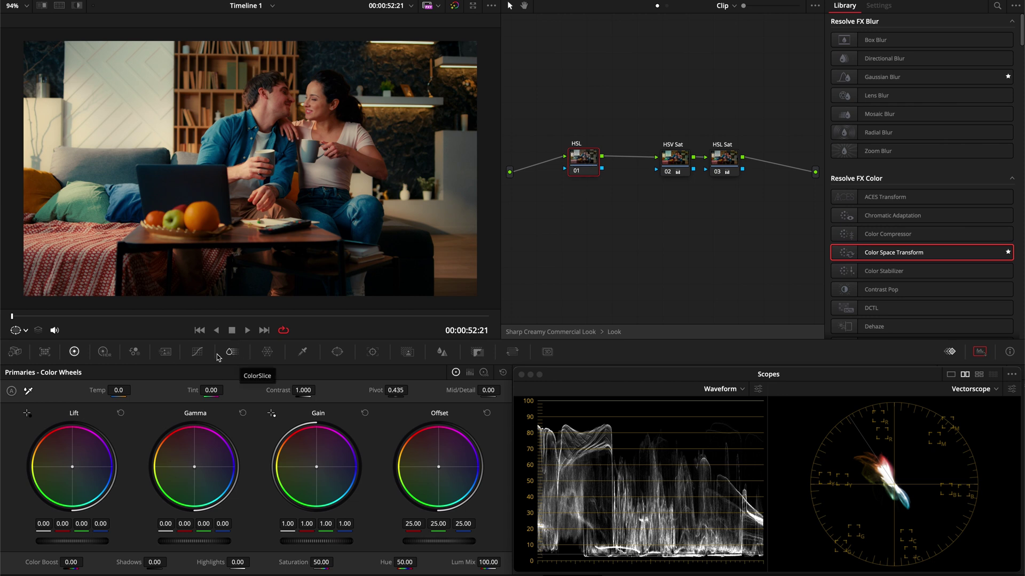
click(196, 352)
click(376, 372)
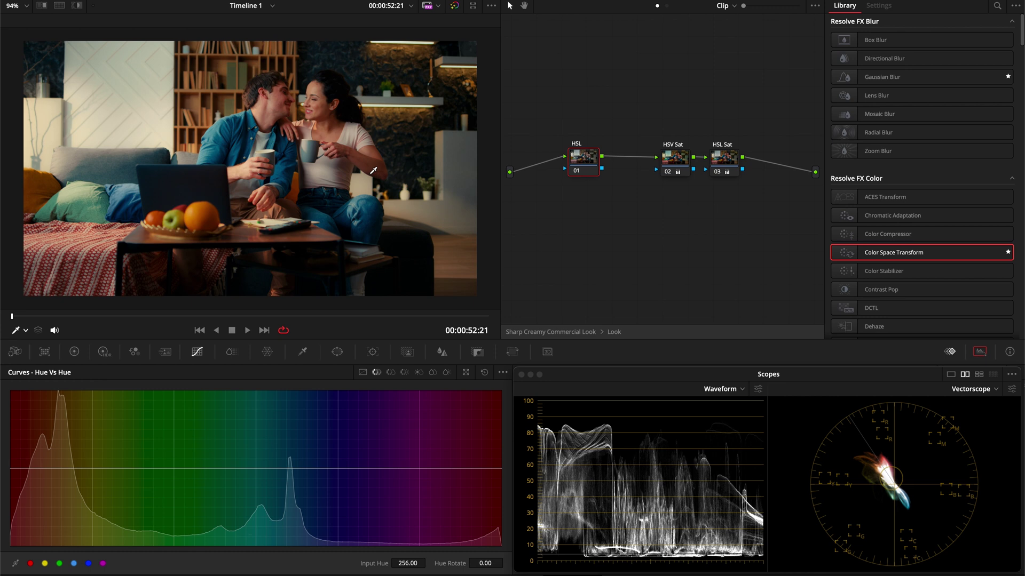
- Try rotating the blue hues by 13.23 on the Look compound's HSL node with Hue Vs Hue, and reset the curve
click(550, 332)
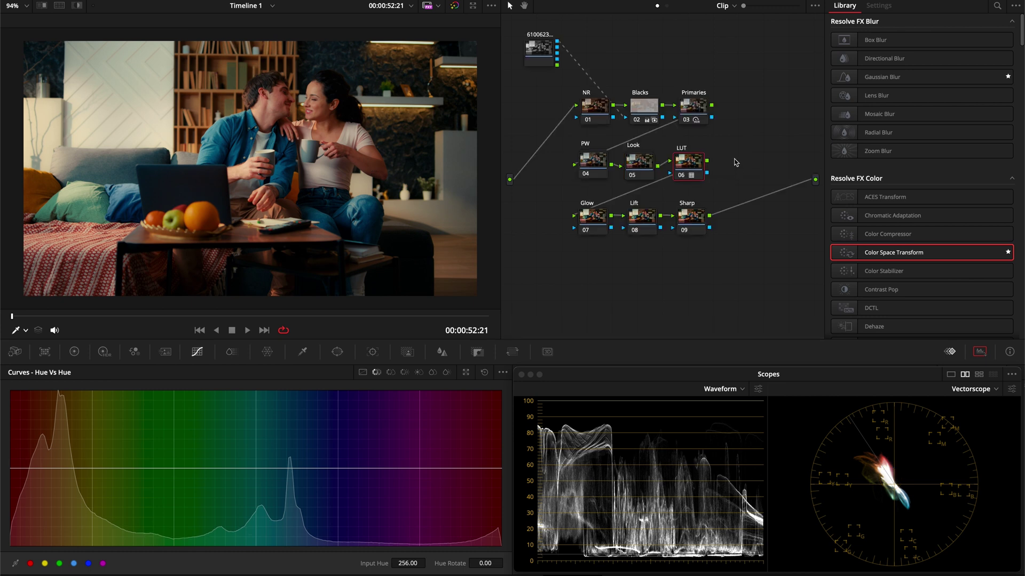
double_click(643, 161)
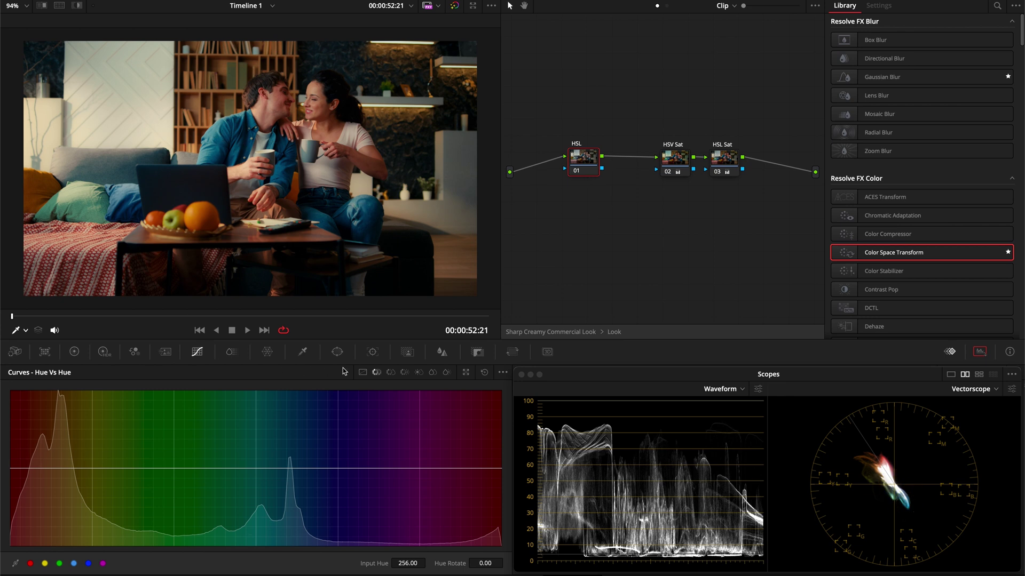
click(88, 564)
mouse_move(289, 469)
mouse_down()
mouse_move(290, 444)
mouse_move(289, 483)
mouse_move(289, 465)
mouse_up()
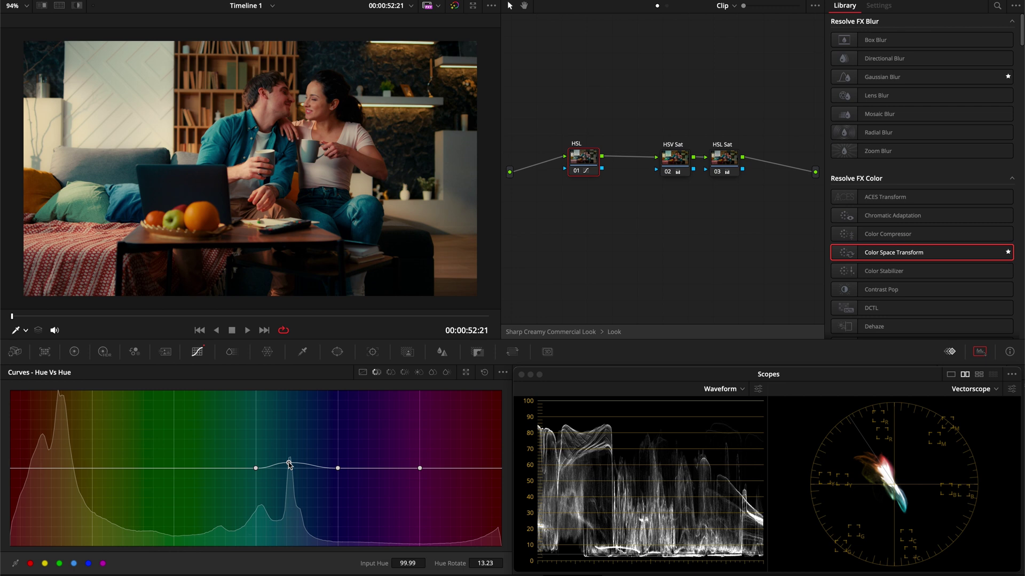
click(484, 372)
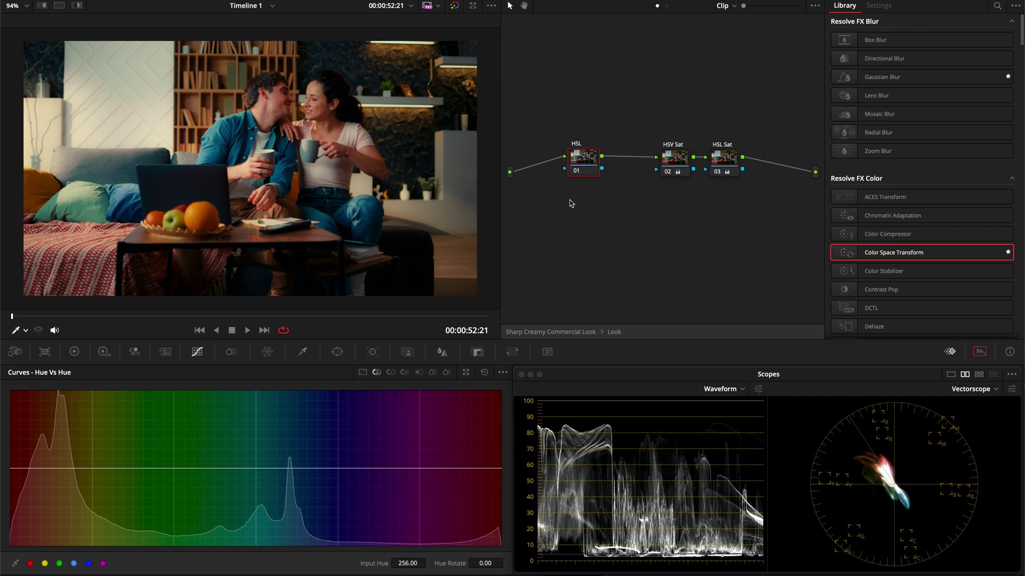
- Return to the main node graph and apply the Resolve FX Glow effect to the Glow node
click(613, 332)
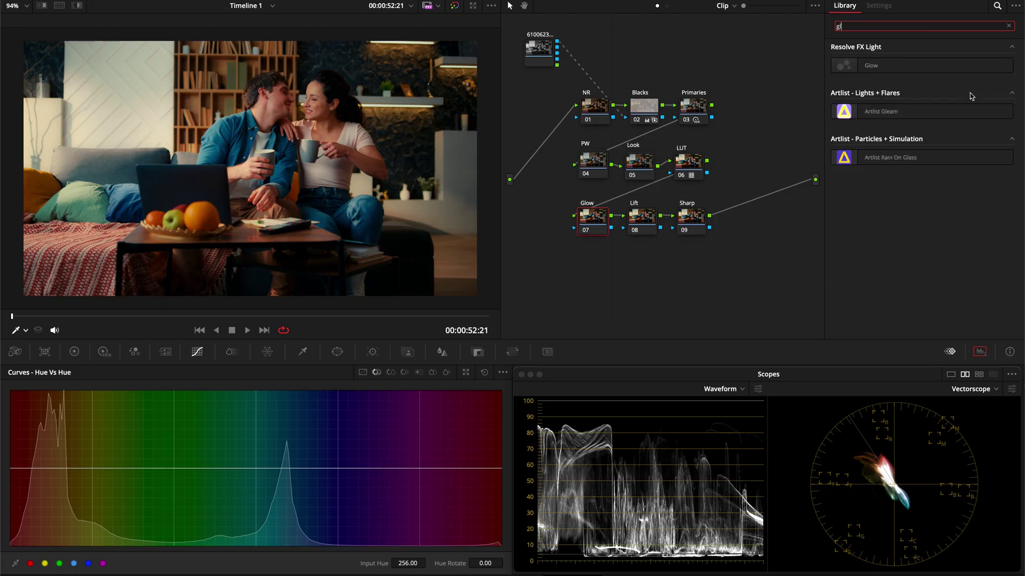
text(low)
drag(910, 65, 593, 217)
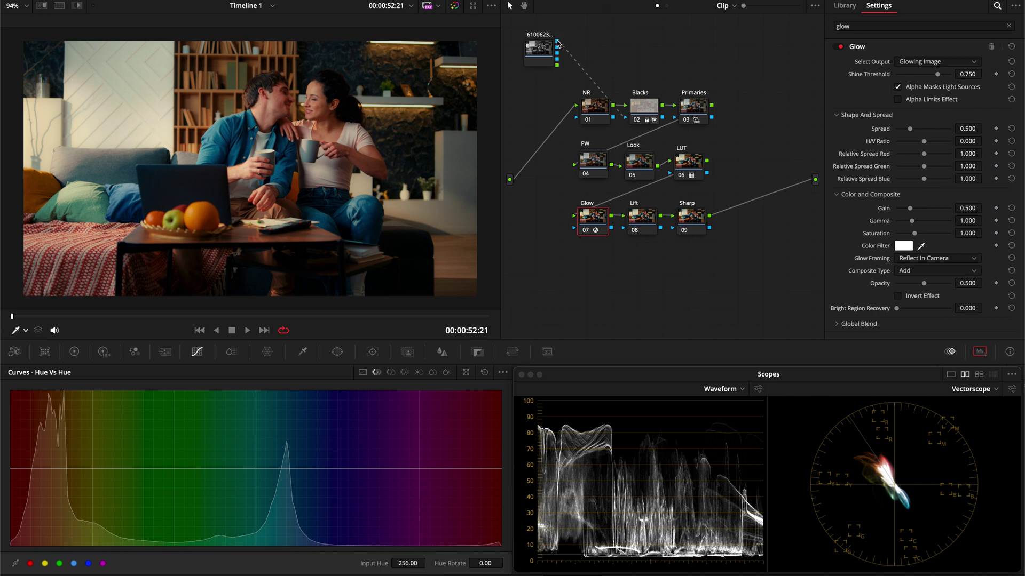
- Connect the external matte's output to the Glow node's key input and preview the matte with Highlight
drag(557, 42, 574, 233)
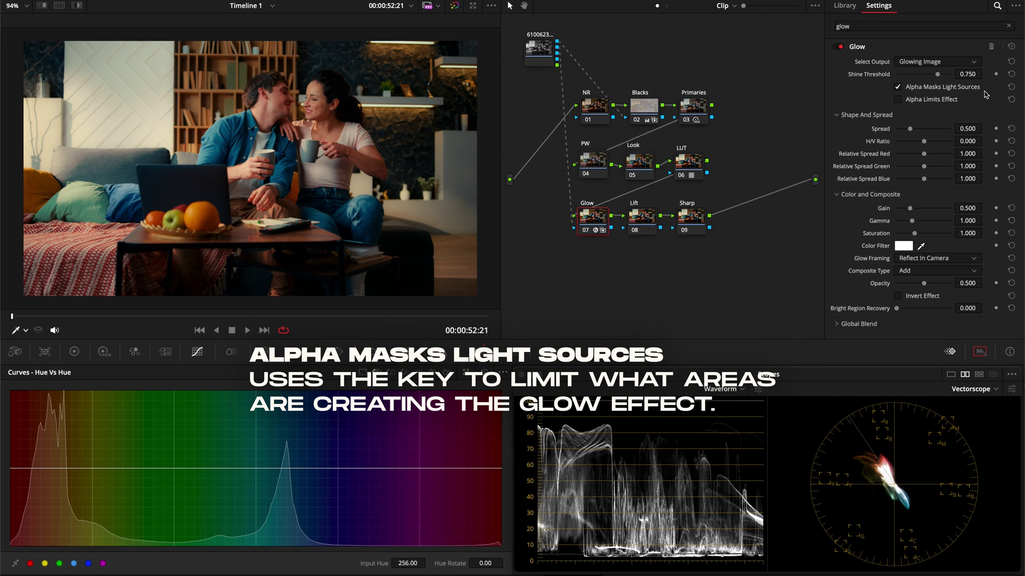
click(296, 359)
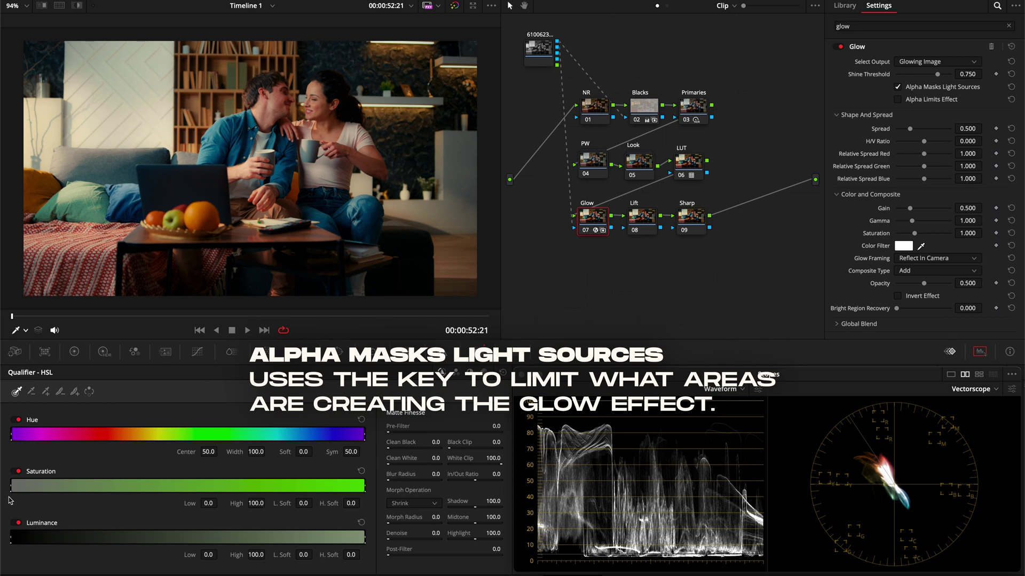
click(545, 61)
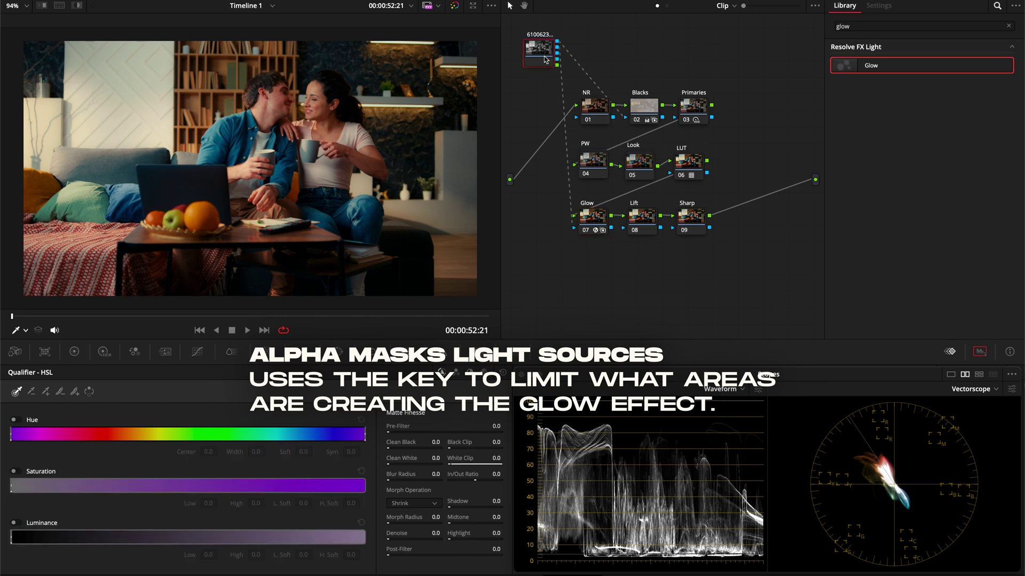
key(shift+h)
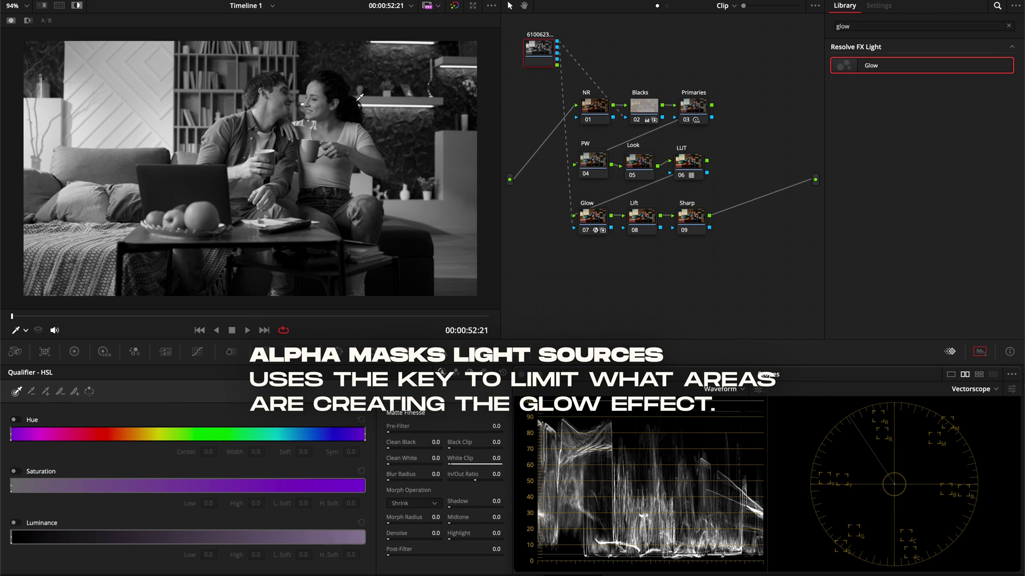
key(shift+h)
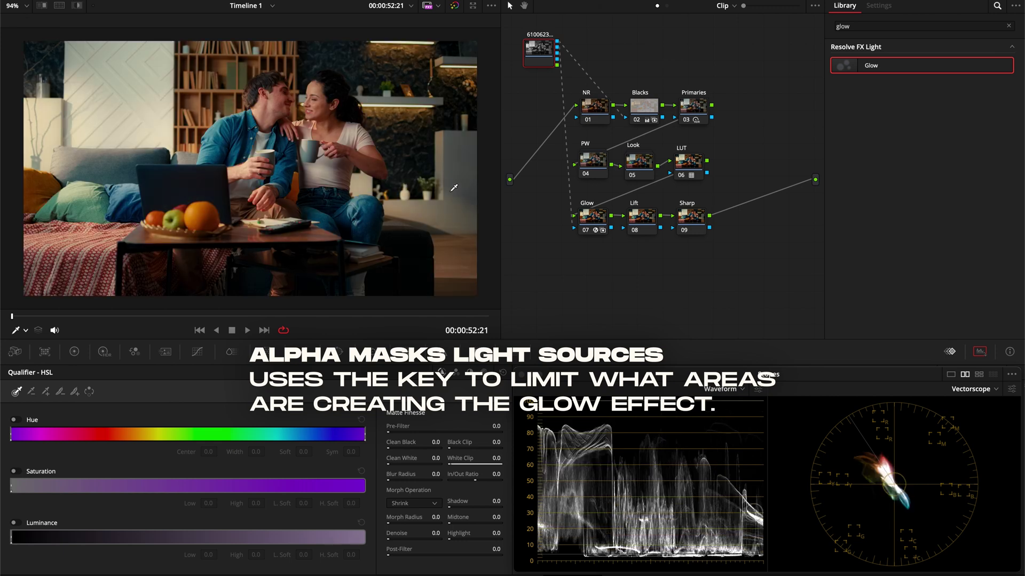
- Set the Glow effect's Shine Threshold to 0.000 and enable Alpha Limits Effect
click(592, 216)
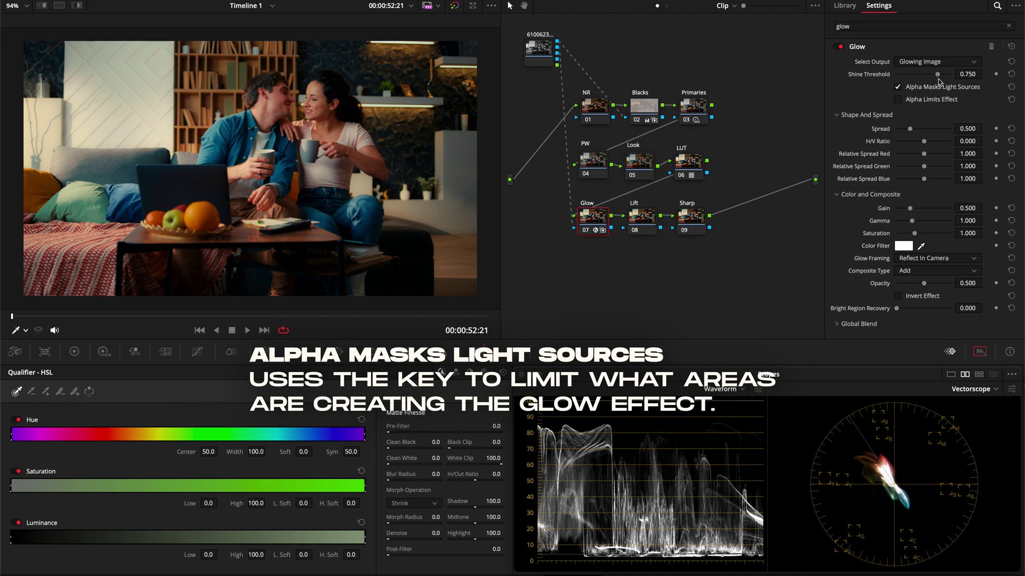
drag(937, 74, 876, 77)
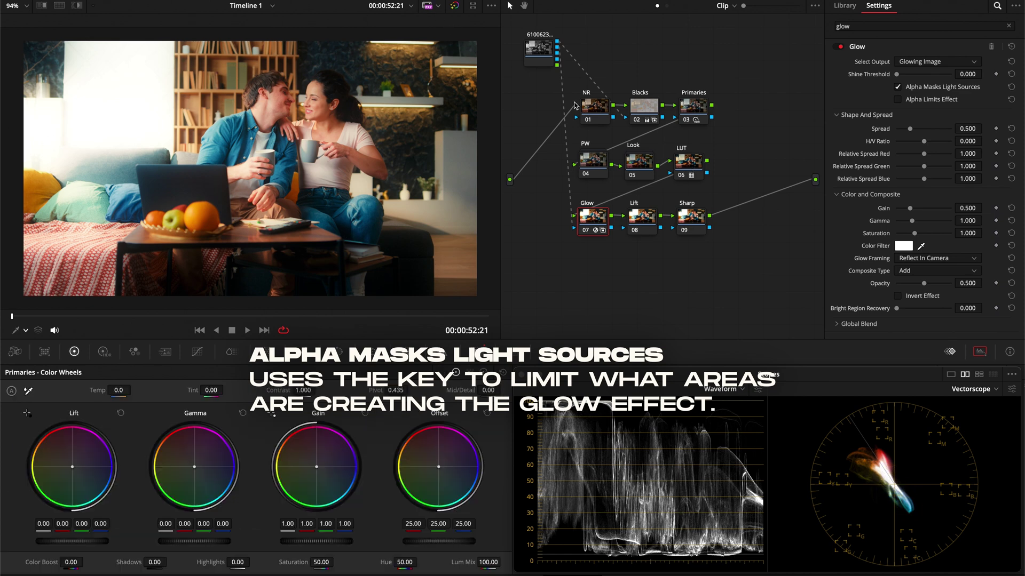
mouse_move(573, 211)
mouse_down()
mouse_move(559, 204)
mouse_move(574, 229)
mouse_up()
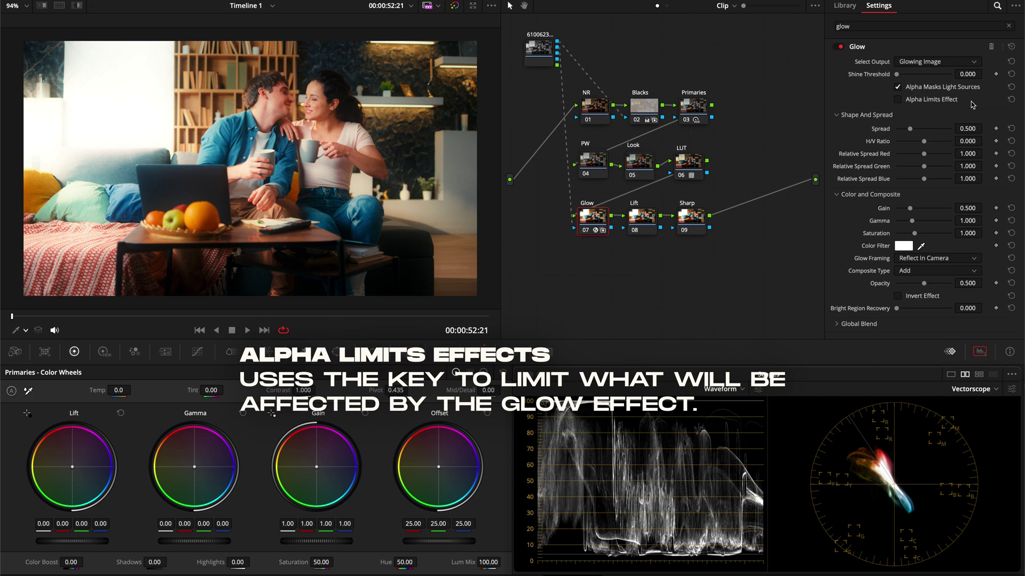
click(941, 101)
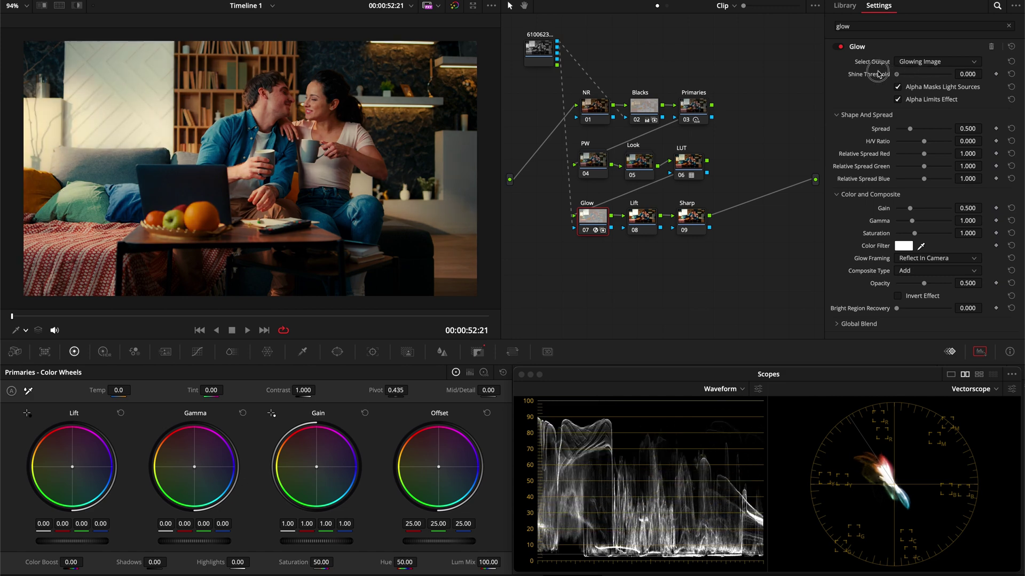
- Set the Glow effect's Saturation to 0.000 and its Opacity to 0.200
drag(914, 233, 875, 238)
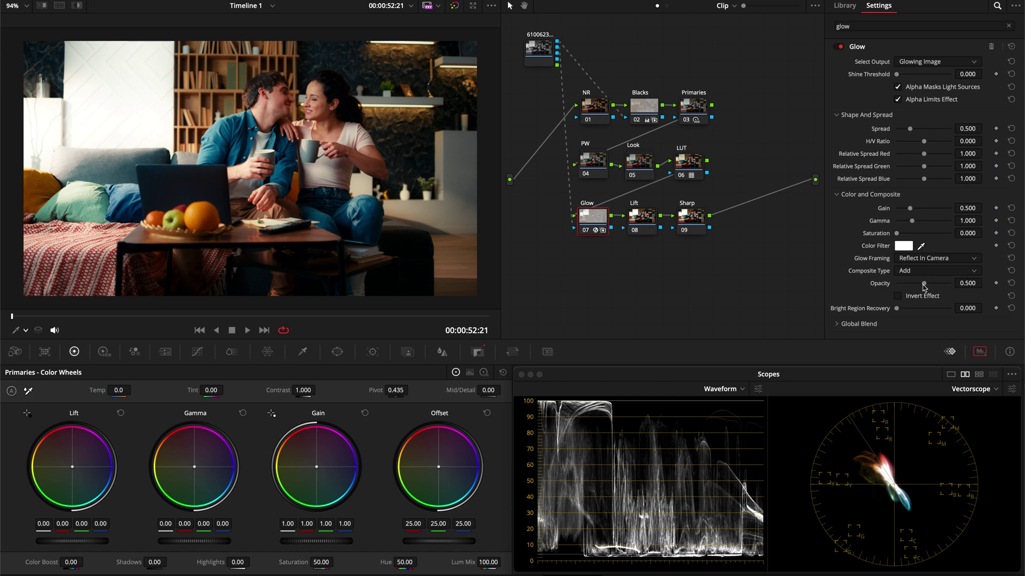
drag(977, 283, 976, 283)
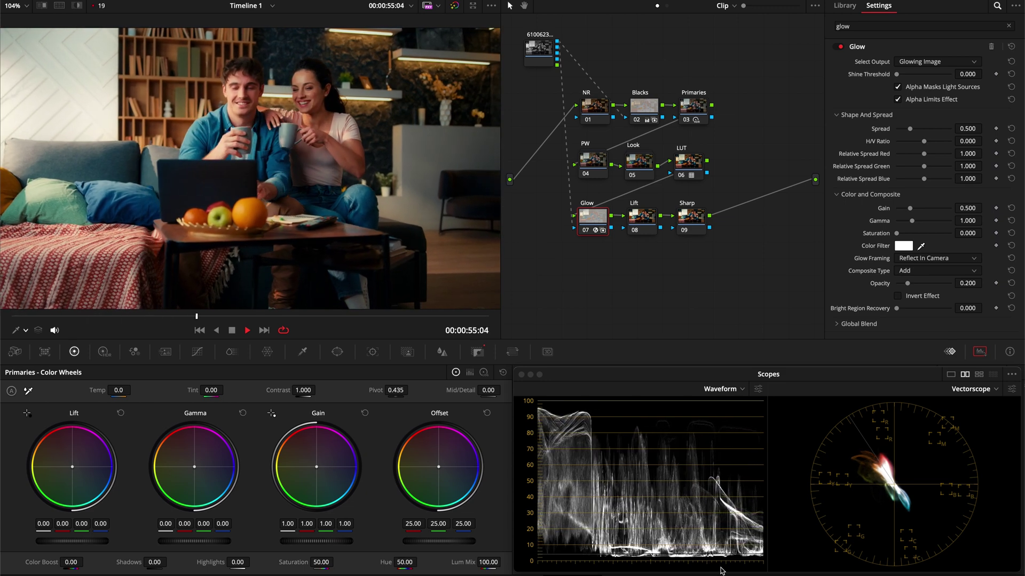
- Open the PW compound node and add a serial node after the second node
key(space)
key(Home)
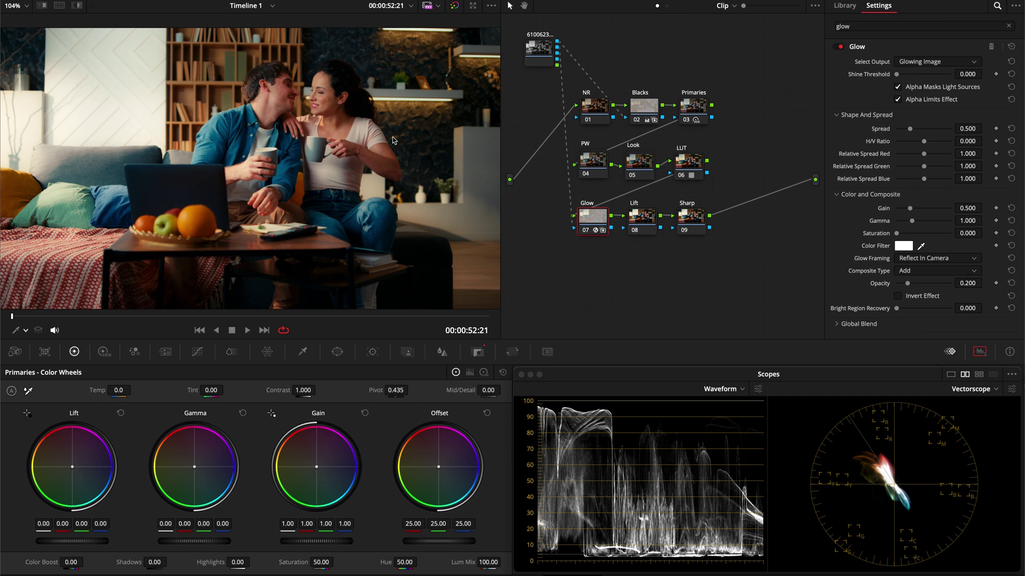
double_click(599, 161)
click(645, 162)
key(alt+s)
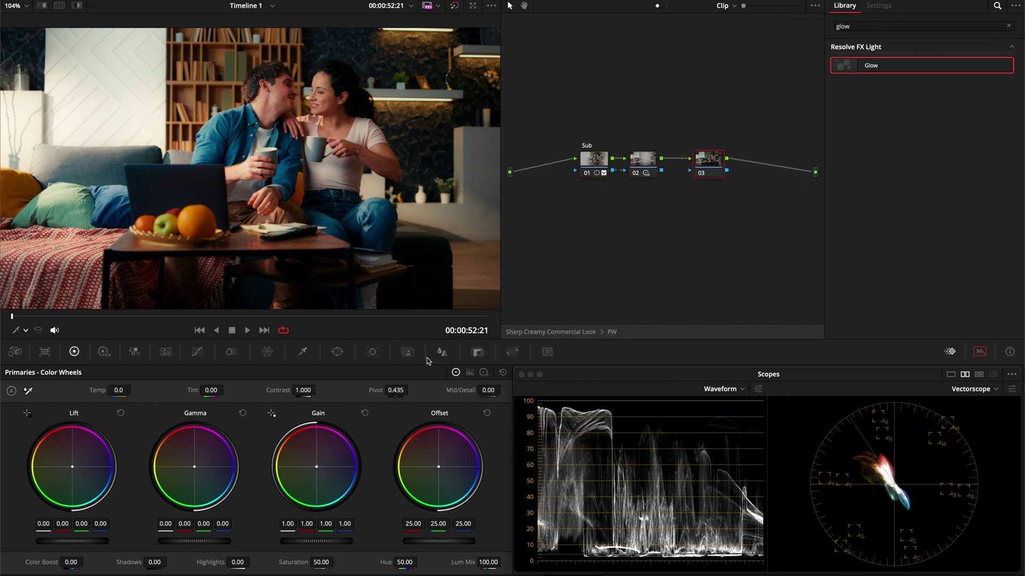
- Draw a closed curve window around the bright wall beside the bookshelf and track it through the clip
click(336, 352)
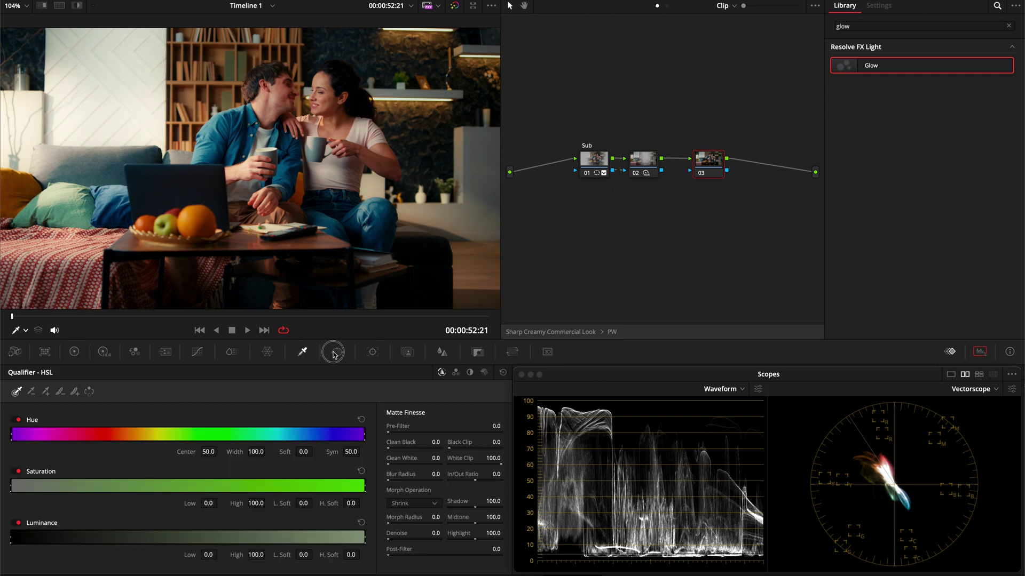
click(333, 353)
click(22, 496)
scroll(165, 97, down, 2)
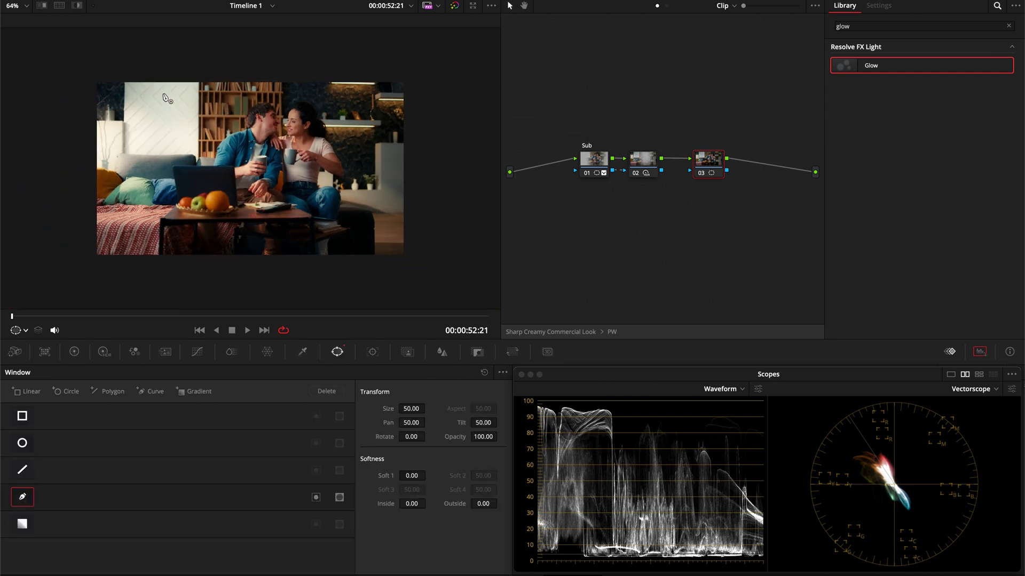
click(88, 71)
click(198, 68)
click(197, 165)
click(65, 200)
click(69, 70)
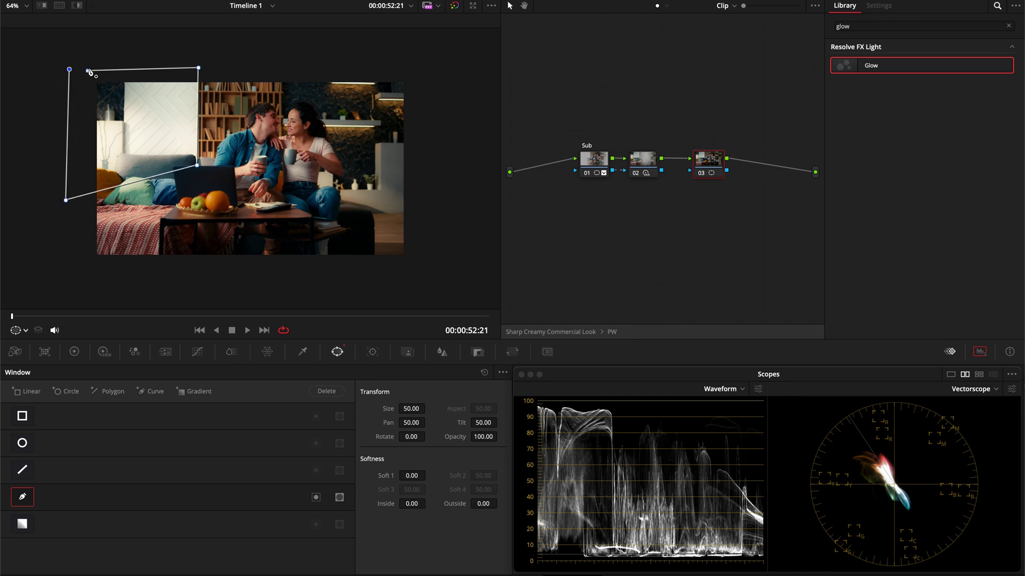
click(88, 71)
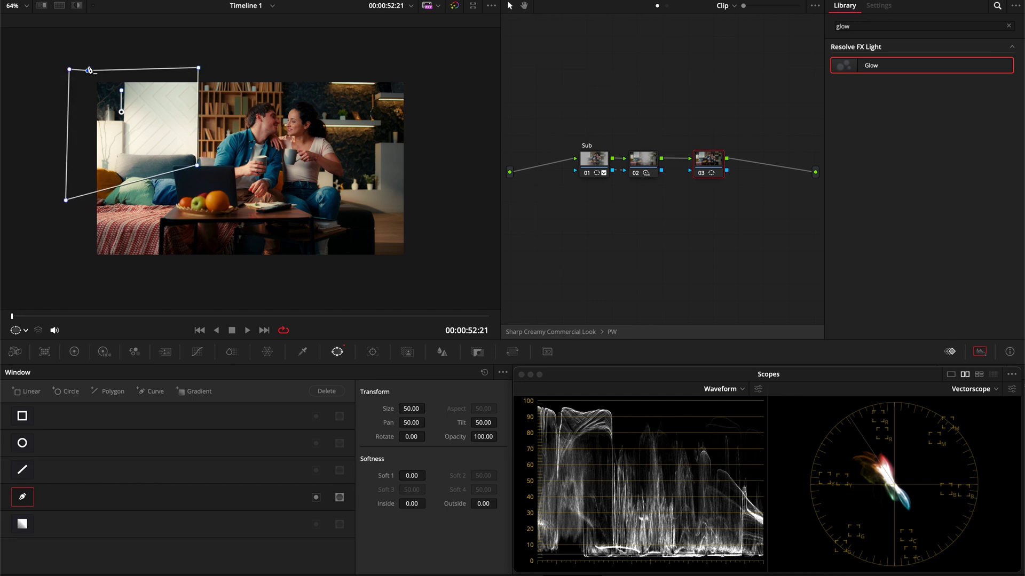
click(372, 351)
click(52, 391)
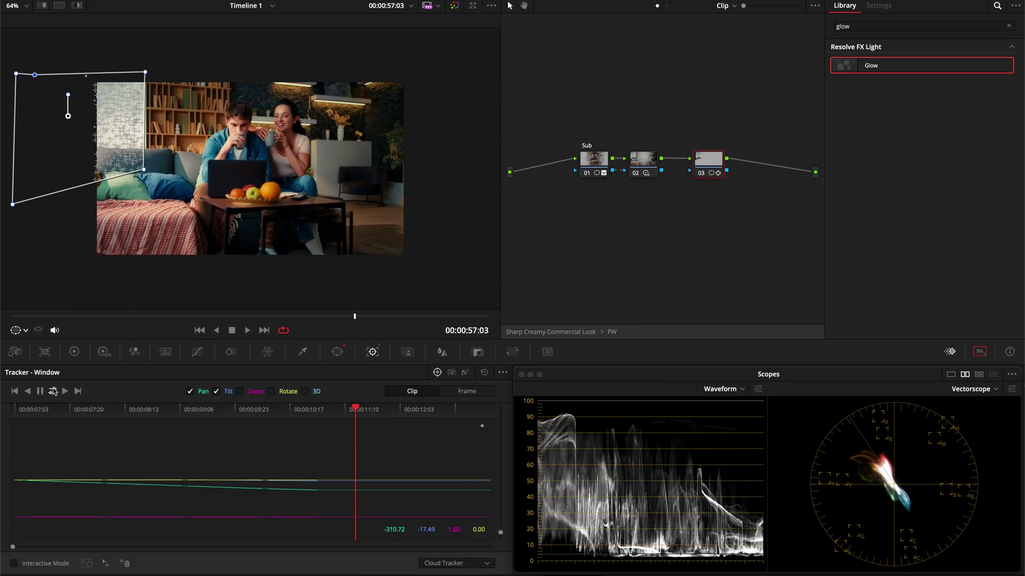
- Set the Light zone exposure to -1.00 in the HDR wheels to darken the windowed wall
click(104, 353)
scroll(281, 413, down, 1)
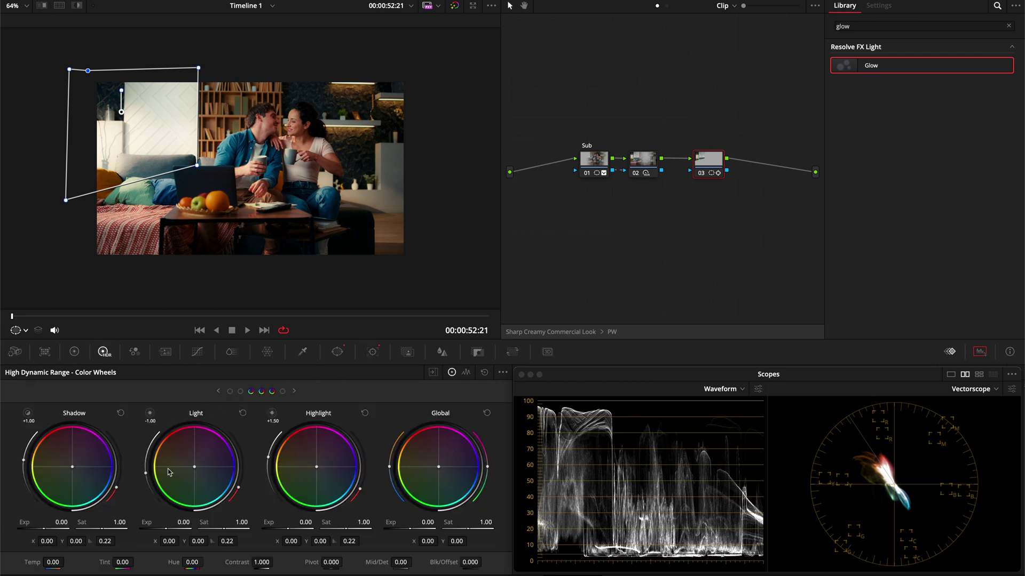
text(1)
key(Return)
scroll(218, 314, up, 4)
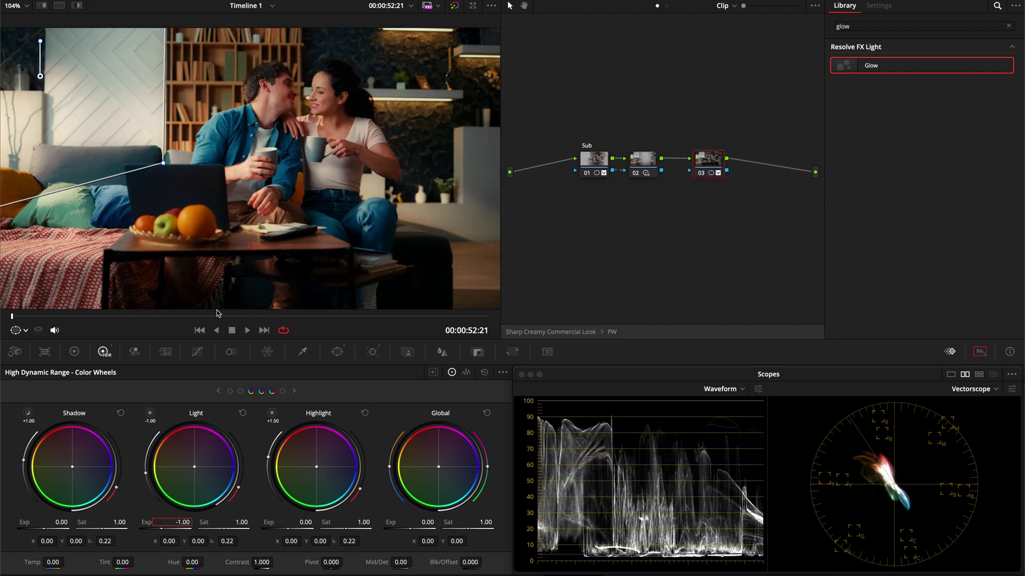
- Set the wall window's Soft 1 to 30.00 and play the clip to check its edges
key(space)
key(space)
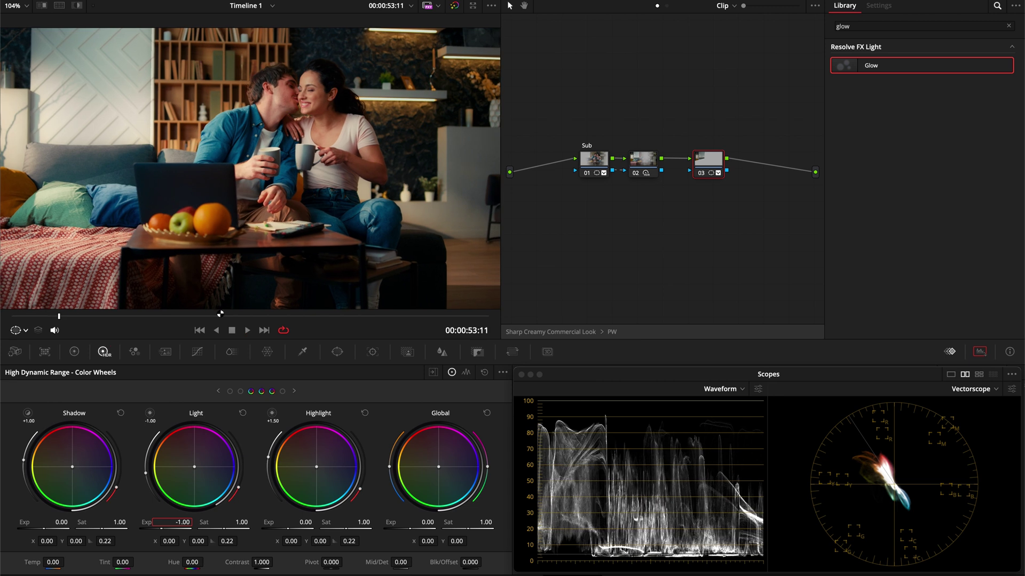
key(alt+w)
scroll(160, 243, down, 2)
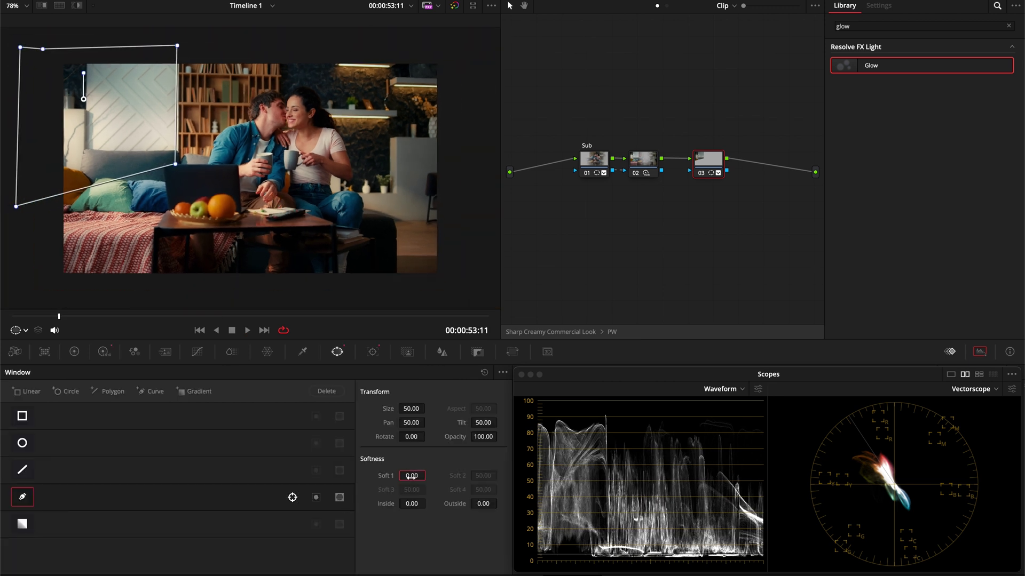
drag(411, 477, 410, 476)
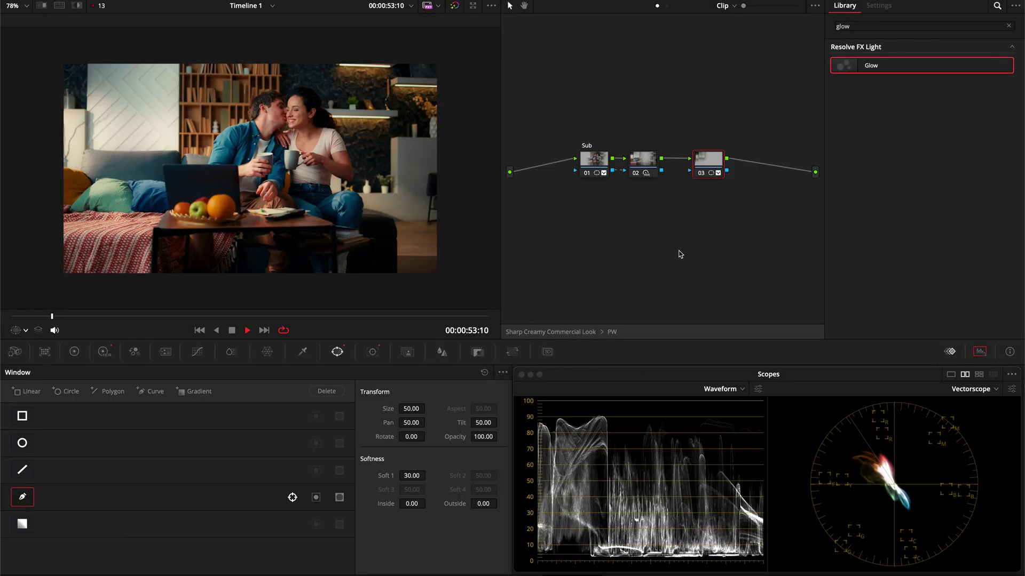
key(space)
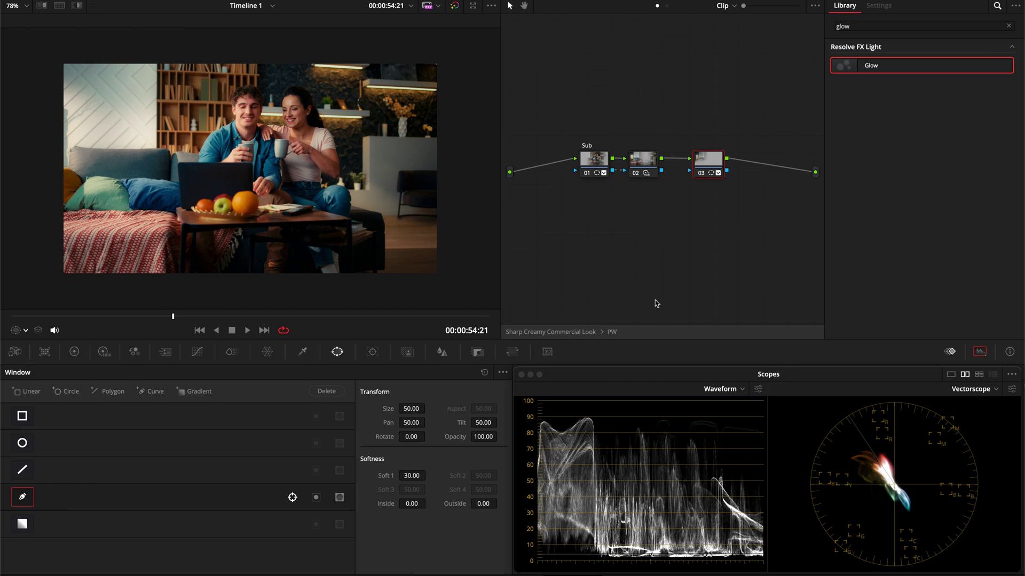
key(super+equal)
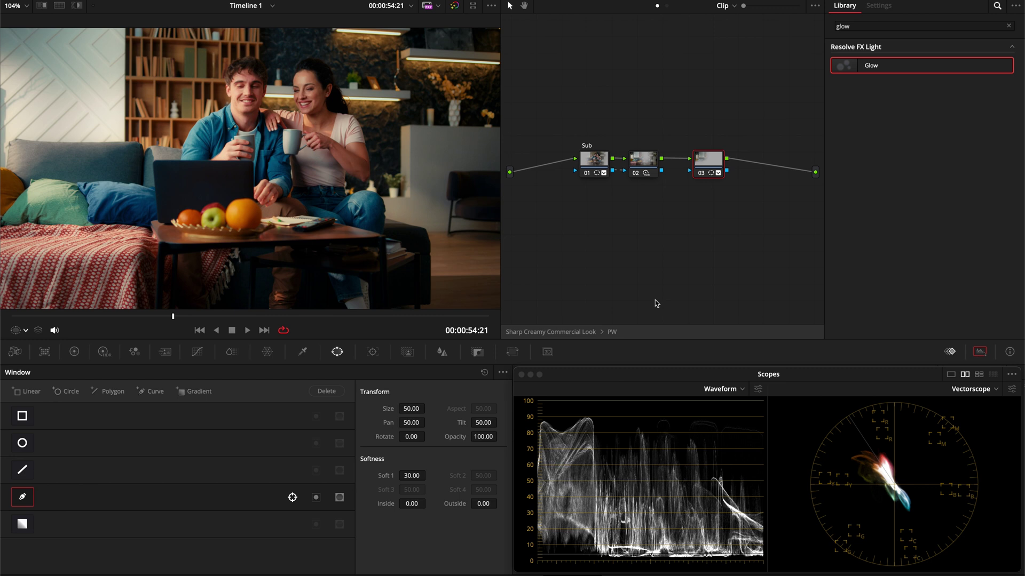
- Label the second node of the PW compound node BG
click(641, 162)
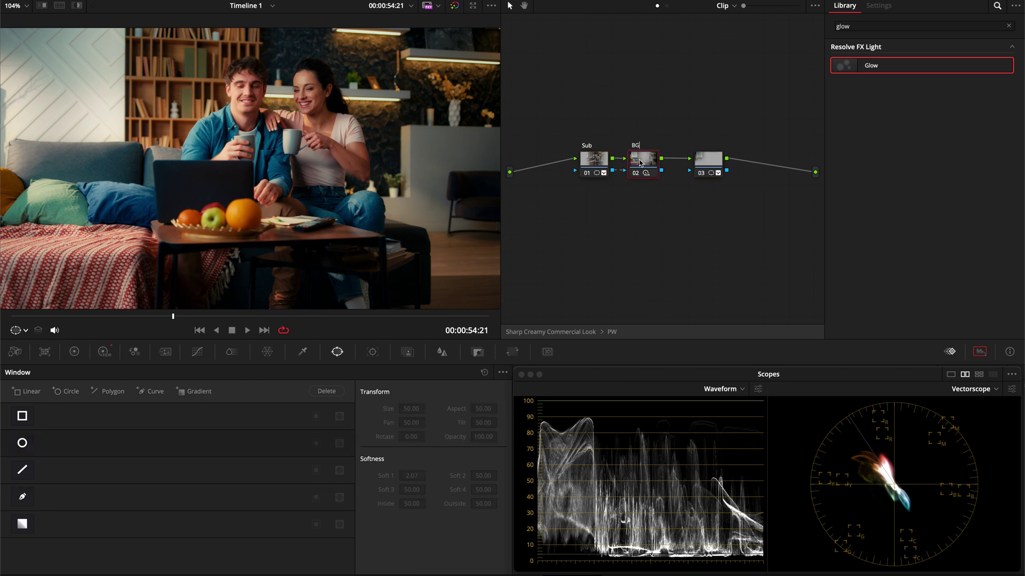
key(super+minus)
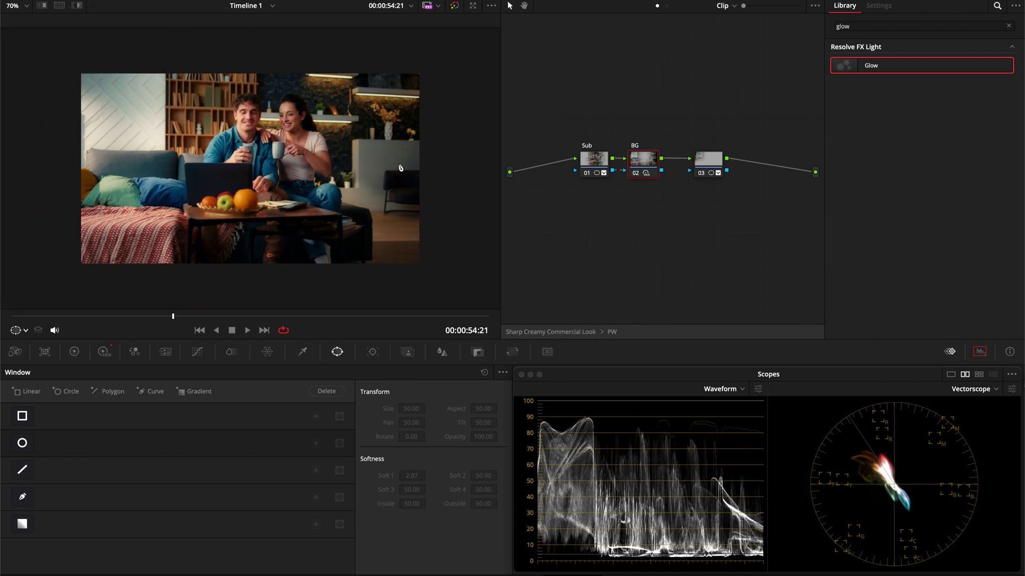
key(shift+z)
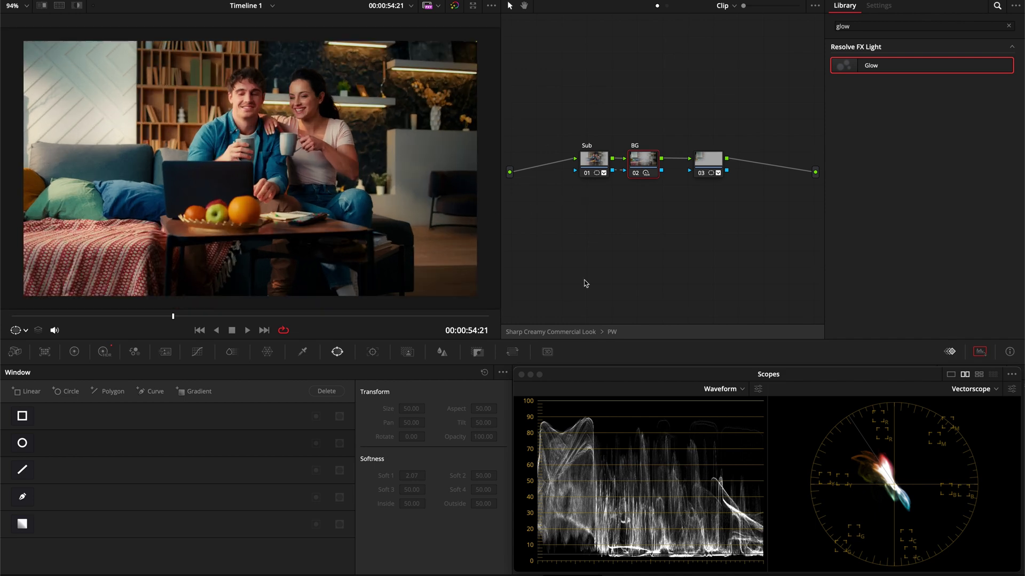
- Open the Look compound node and add a serial node labelled Contrast after HSL Sat
click(613, 332)
double_click(603, 187)
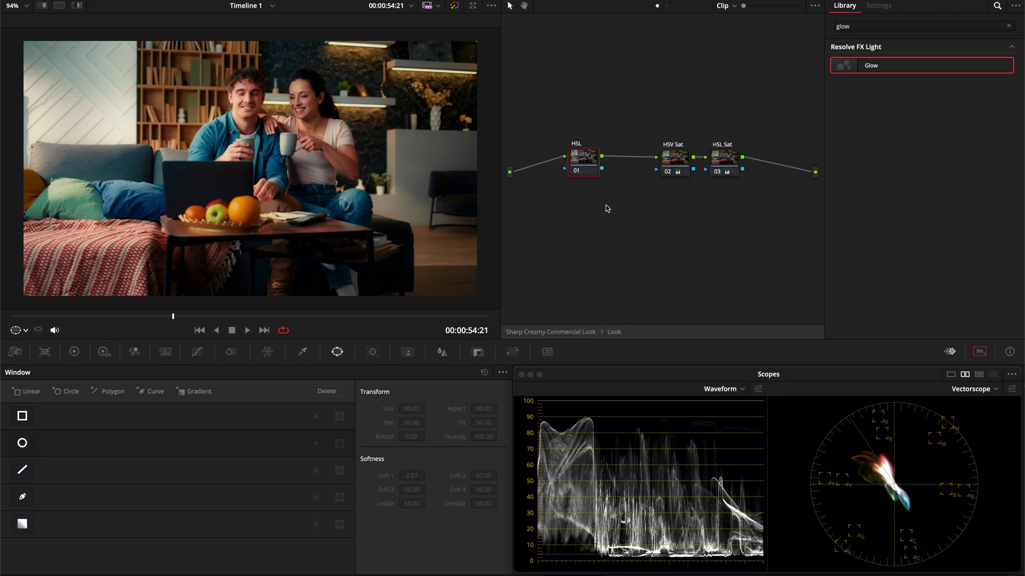
click(727, 160)
key(alt+s)
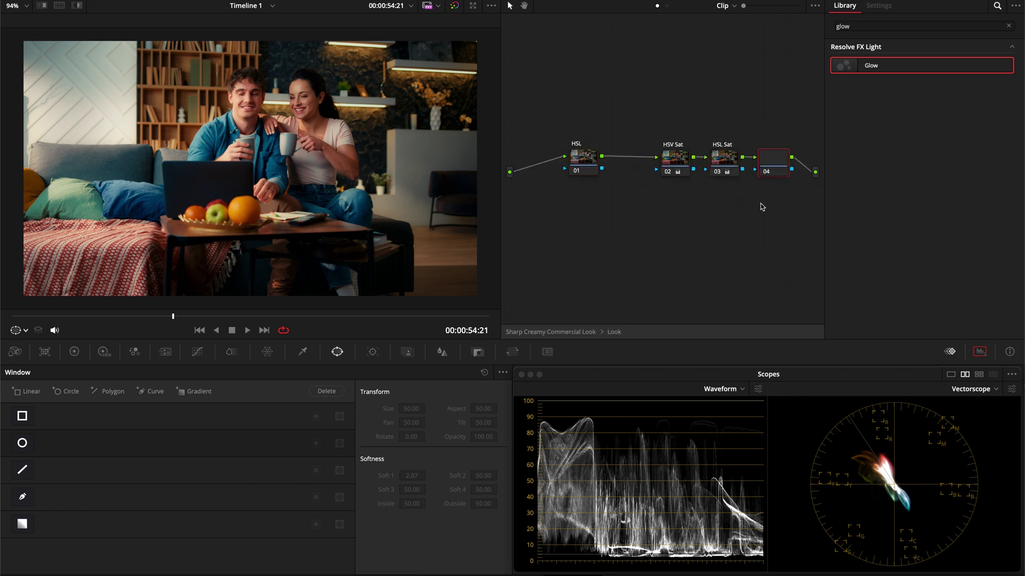
text(Contrast)
key(Return)
- Lower the Contrast node's HDR contrast to 0.762 and disable the node
click(104, 352)
drag(240, 562, 176, 568)
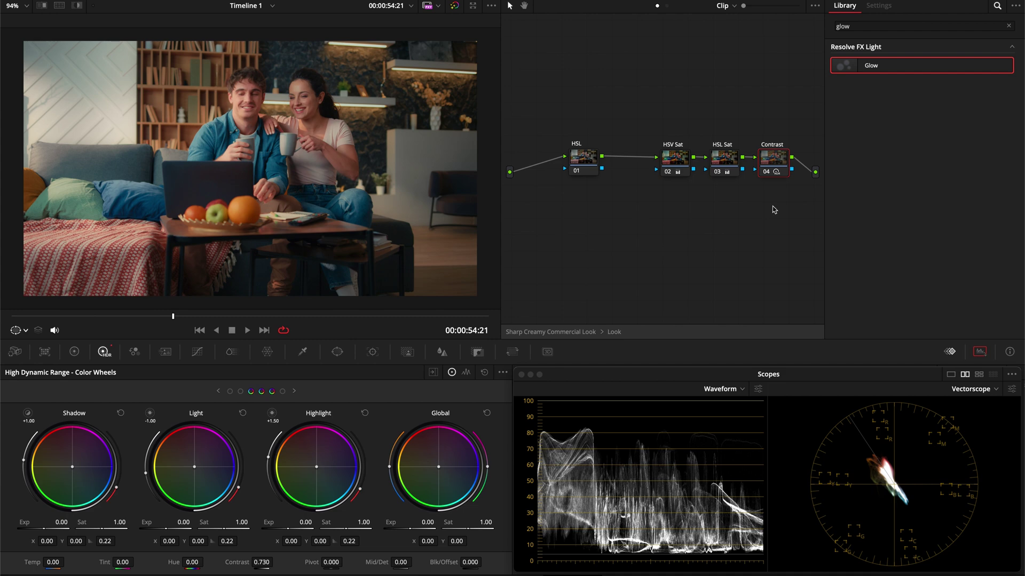
key(ctrl+d)
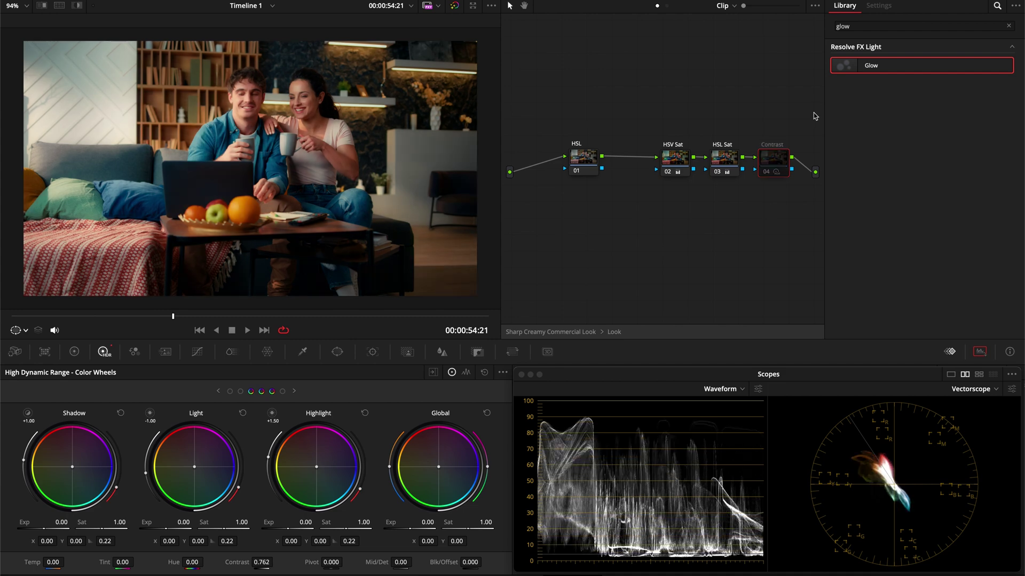
- Return to the PW compound node and lower the BG node's HDR contrast to about 0.6, checking the waveform's reference levels
click(612, 336)
double_click(601, 160)
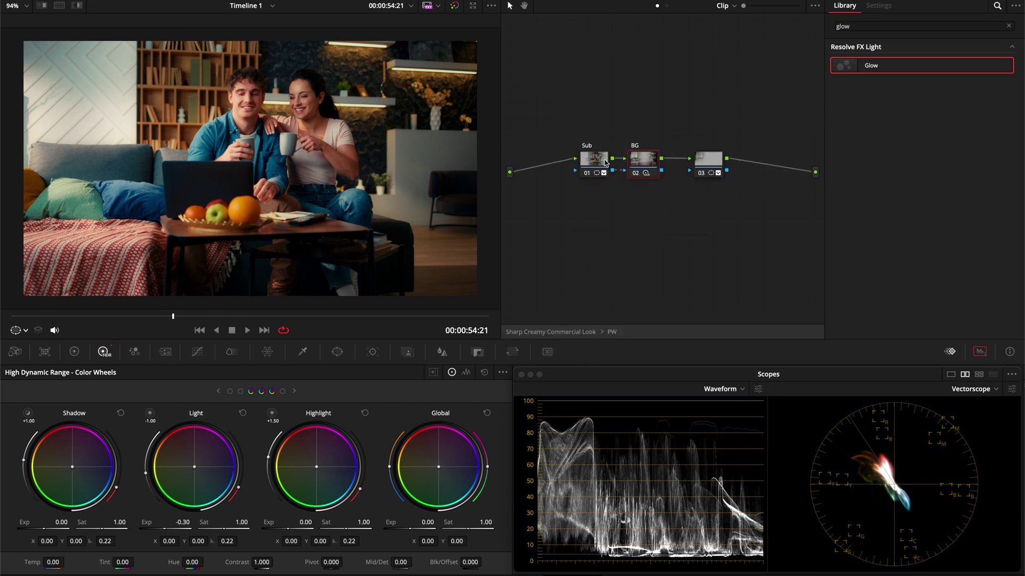
drag(243, 563, 184, 564)
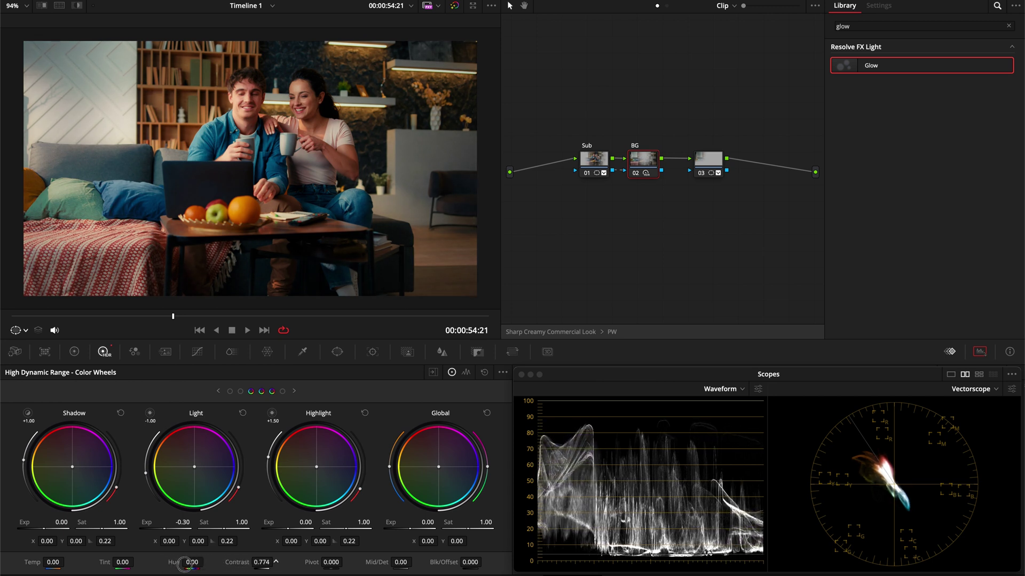
click(758, 389)
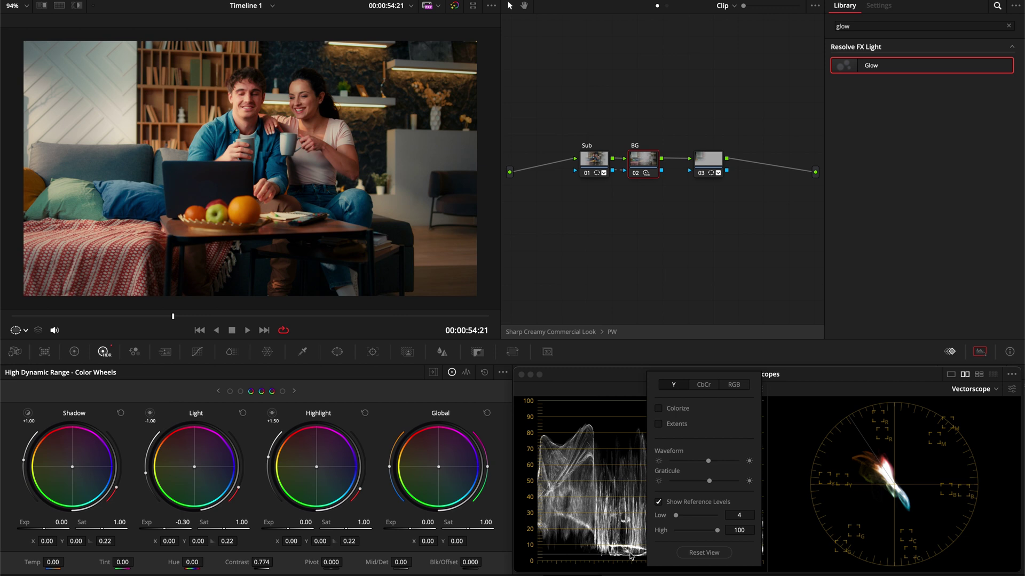
click(585, 555)
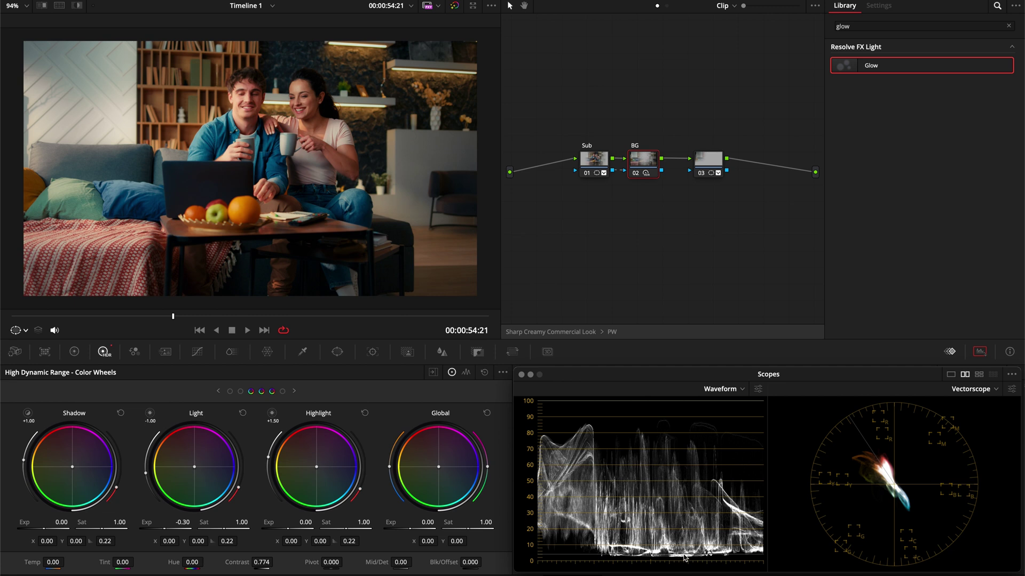
drag(261, 566, 216, 569)
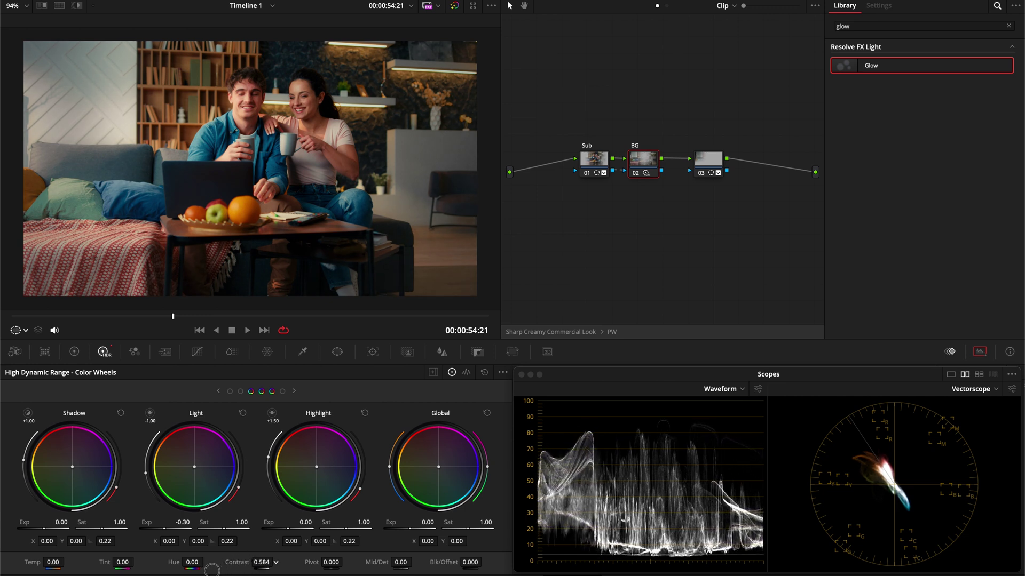
- Lower the Sub node's HDR contrast to 0.766, hide the power window overlay and play back the clip
key(alt+shift+semicolon)
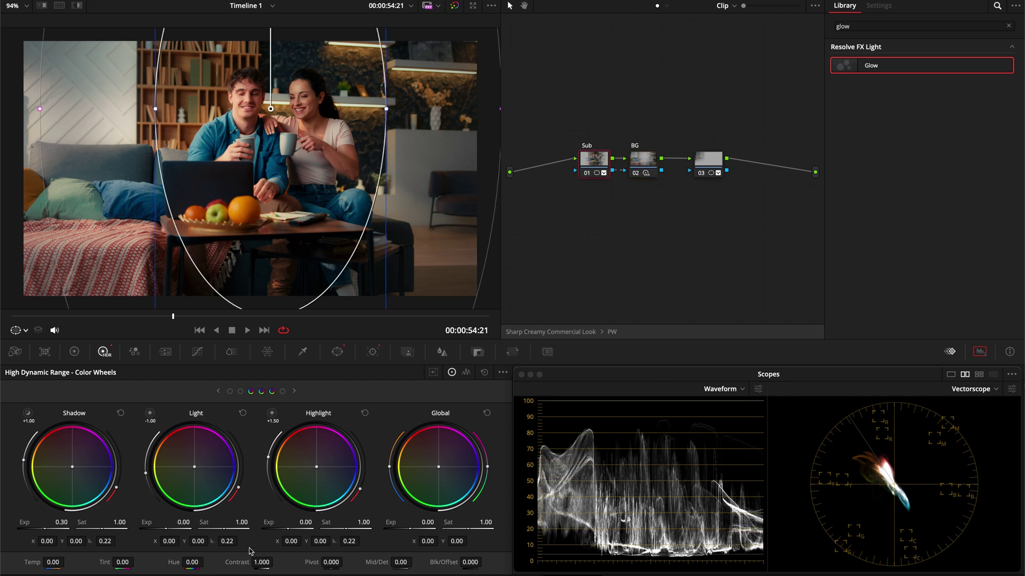
drag(243, 563, 183, 569)
click(22, 331)
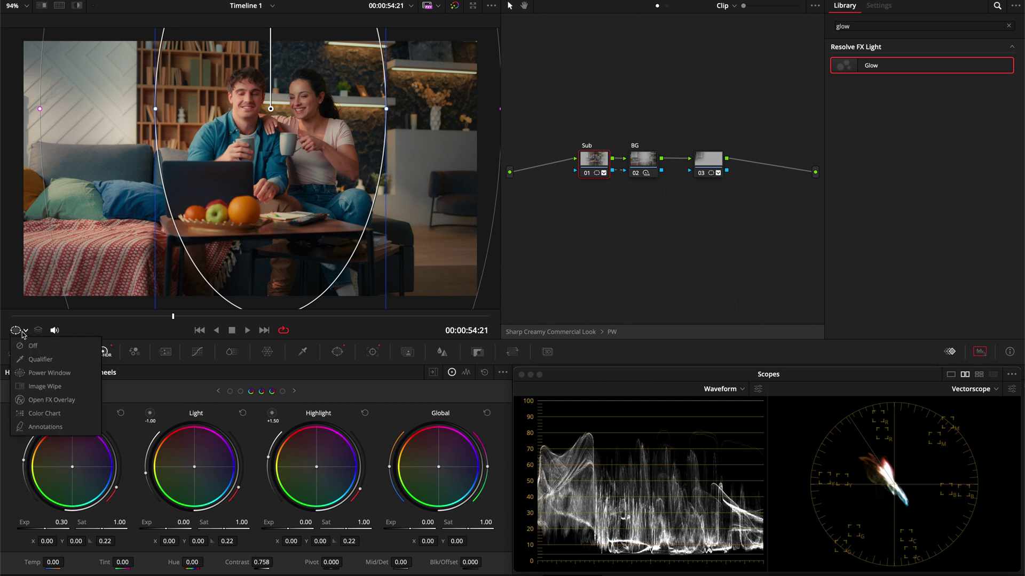
click(32, 346)
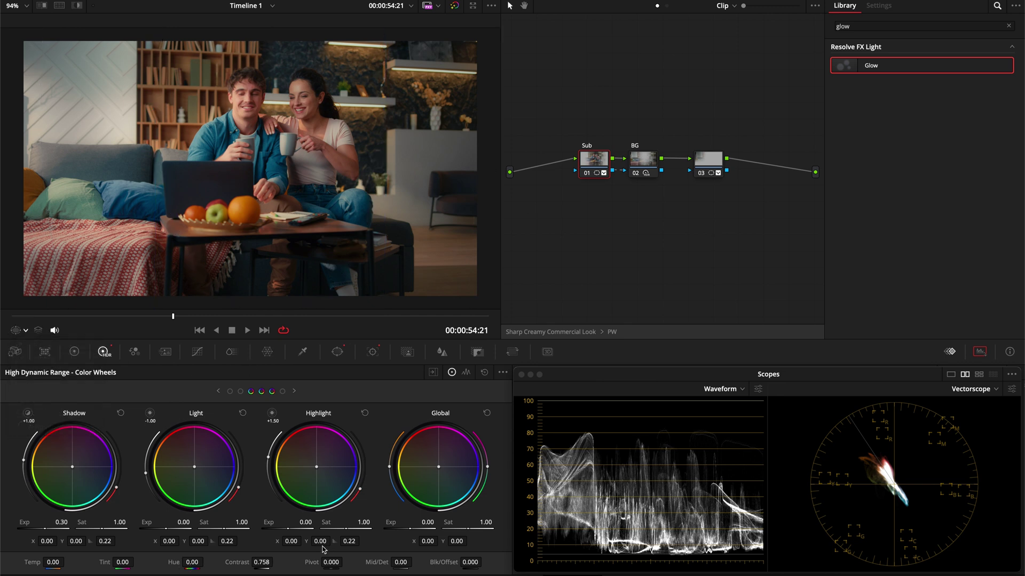
mouse_move(242, 567)
mouse_down()
mouse_move(212, 562)
mouse_move(239, 553)
mouse_up()
mouse_move(239, 554)
mouse_down()
mouse_move(256, 552)
mouse_move(244, 552)
mouse_up()
key(shift+z)
key(space)
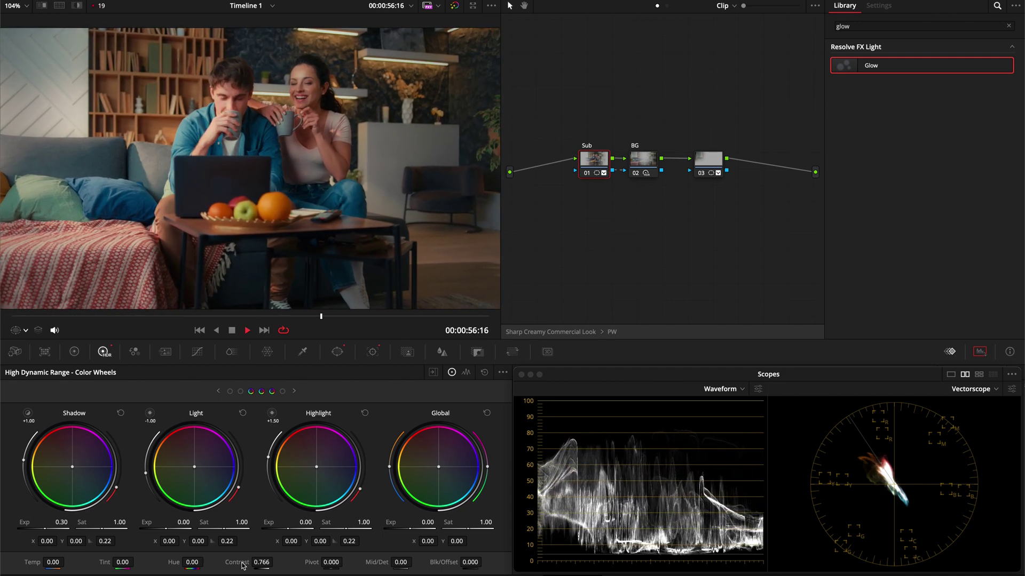
- Return to the main node graph and raise the Glow effect's Opacity to about 0.3
key(shift+apostrophe)
key(space)
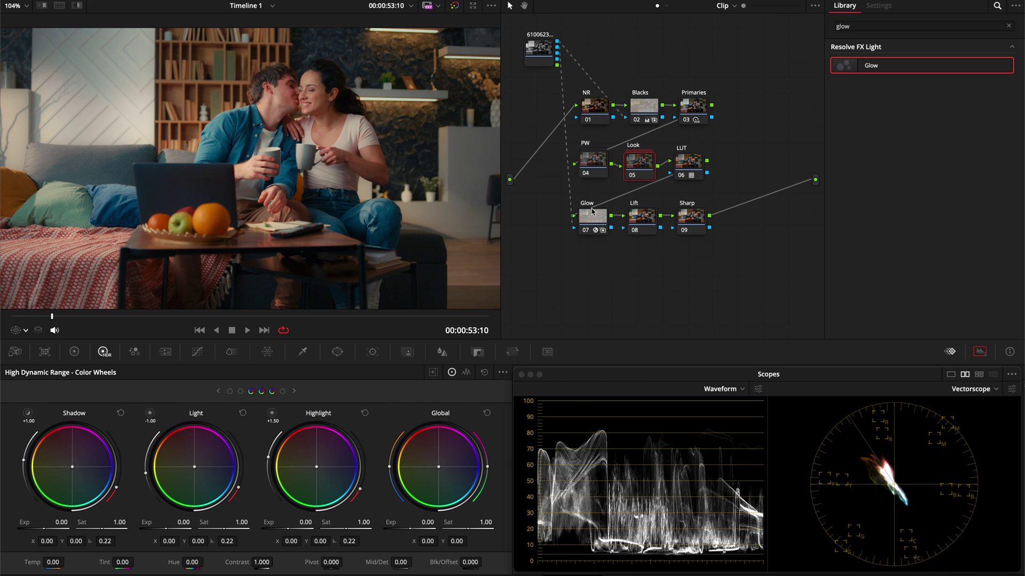
click(591, 218)
drag(908, 283, 914, 288)
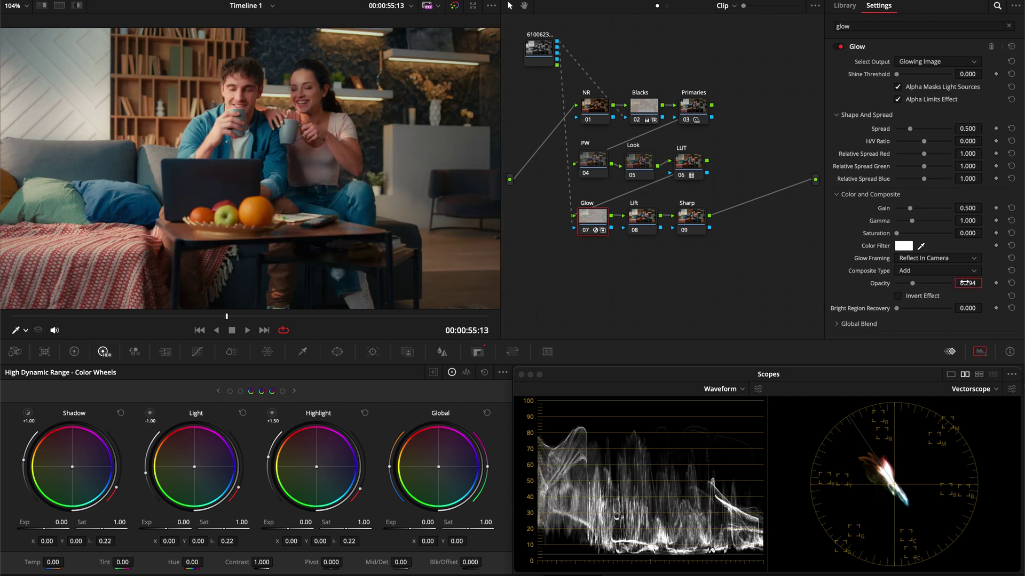
key(Return)
- Open the custom curves for the Lift node
click(645, 211)
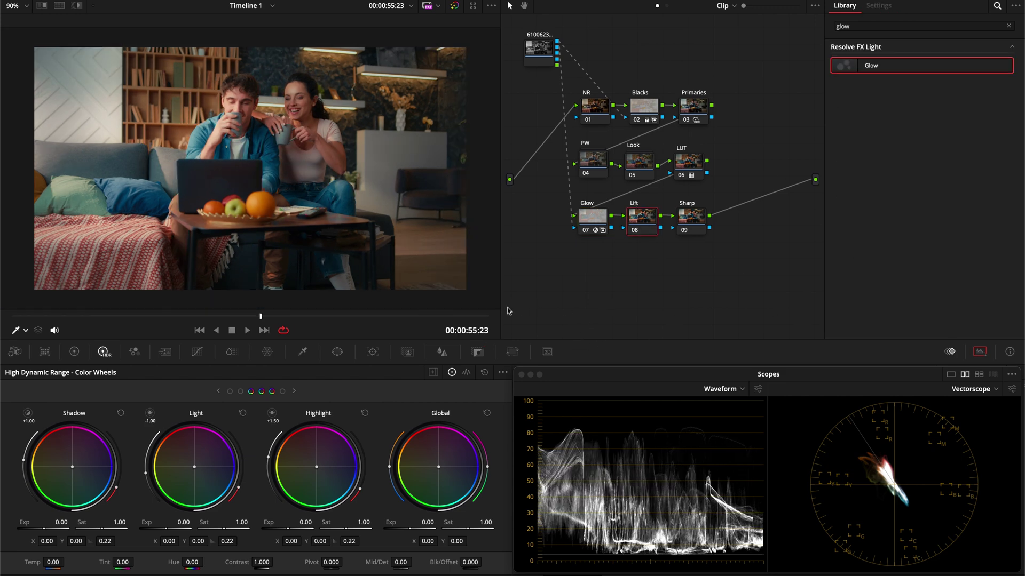
click(197, 352)
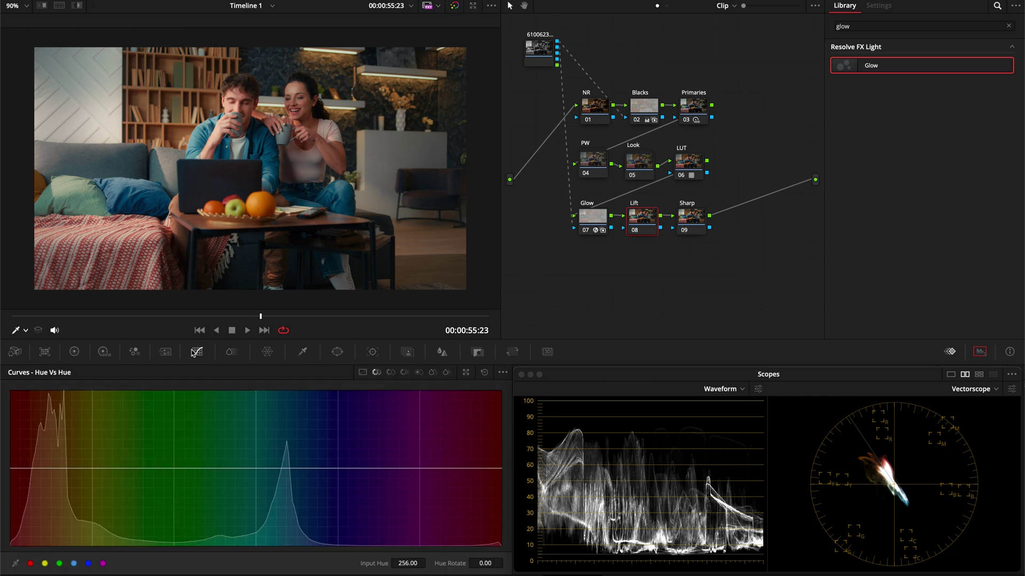
click(363, 372)
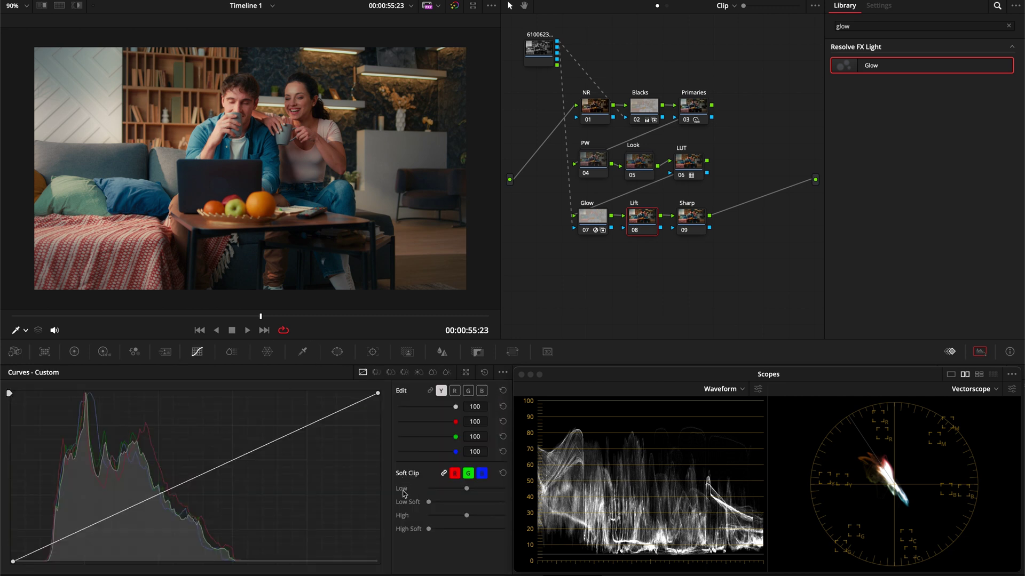
- Try the maximum Low Soft setting in the Lift node's soft clip, play back the clip and reset the soft clip
drag(429, 504, 572, 520)
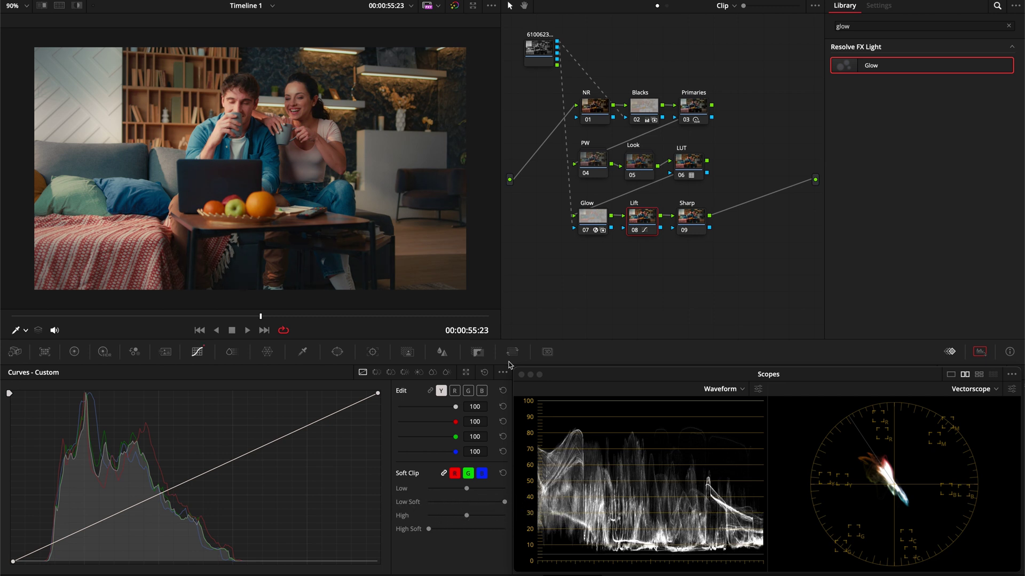
key(space)
key(space)
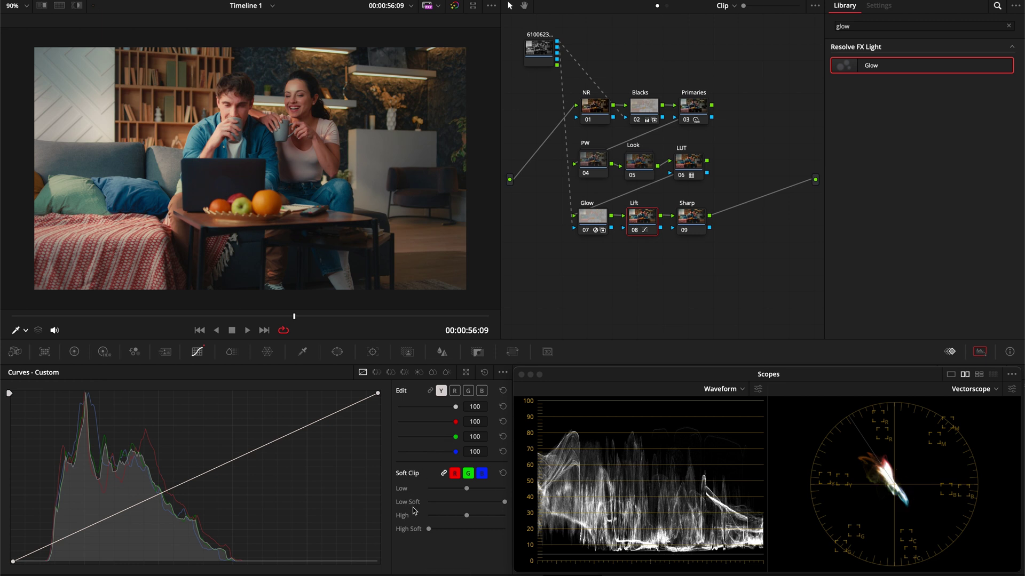
click(502, 473)
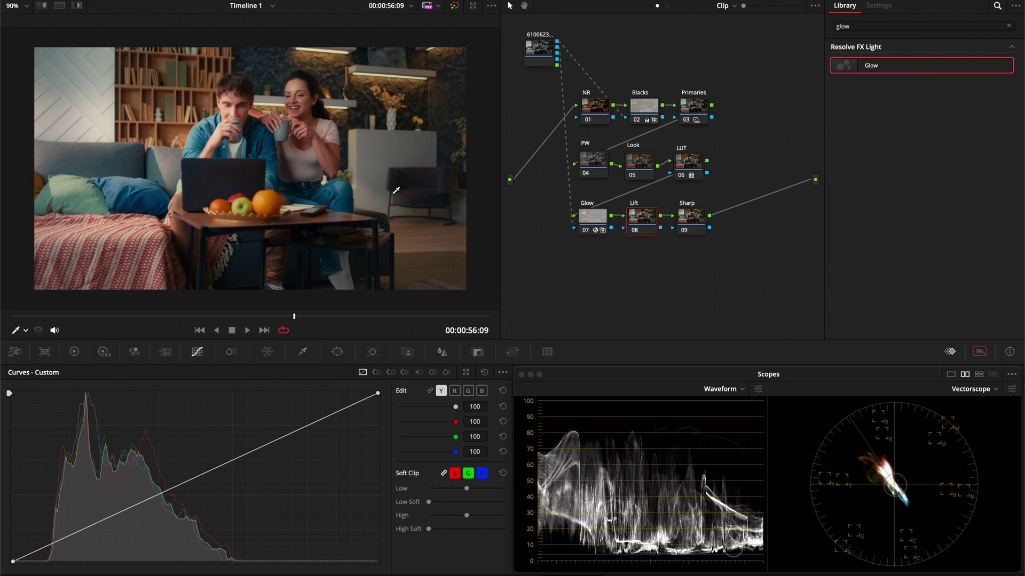
- Raise the black point of the Lift node's luminance curve slightly and anchor the curve with a control point in the shadows
click(307, 103)
click(342, 196)
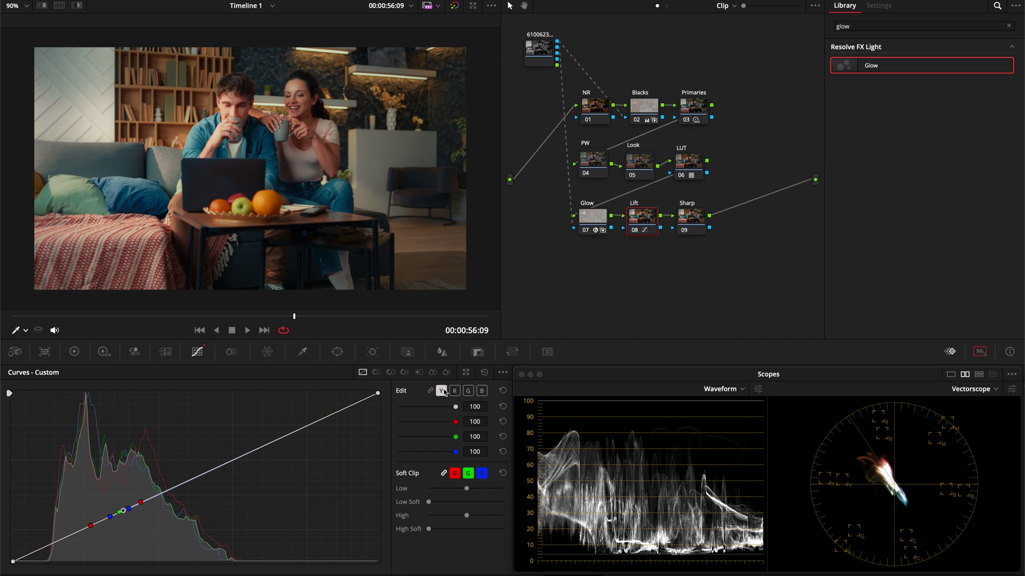
drag(13, 561, 13, 551)
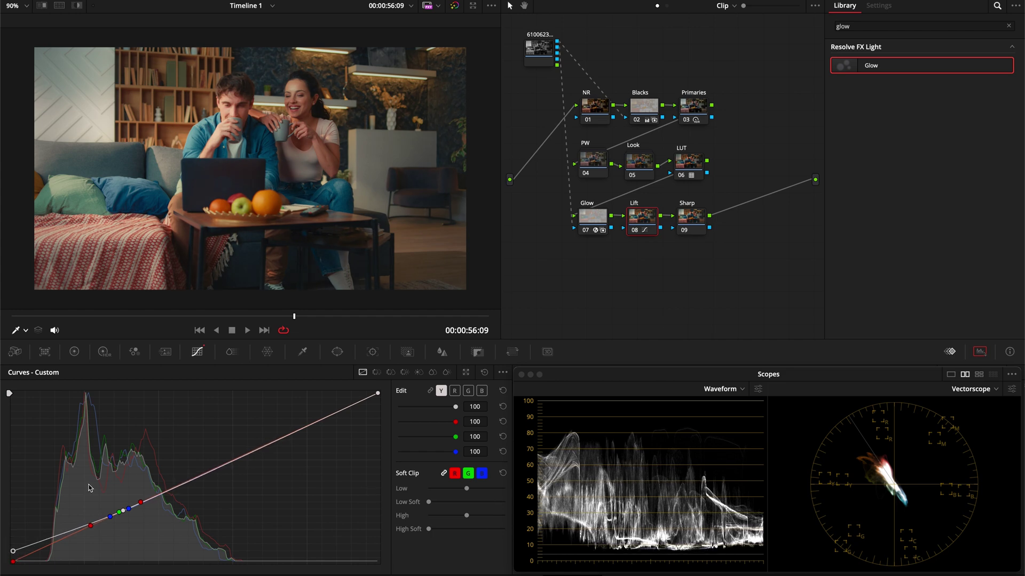
drag(338, 316, 119, 316)
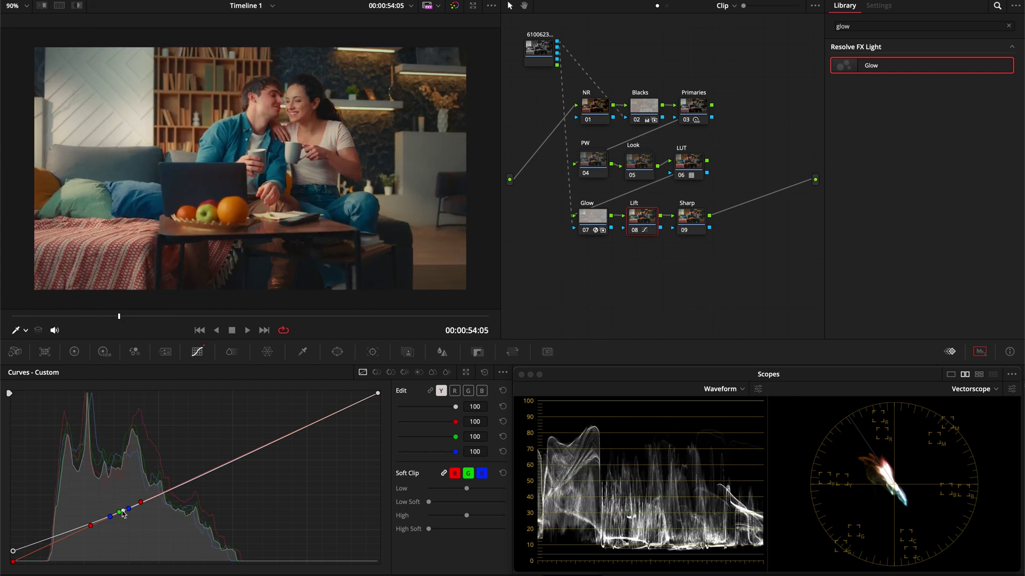
drag(124, 514, 78, 531)
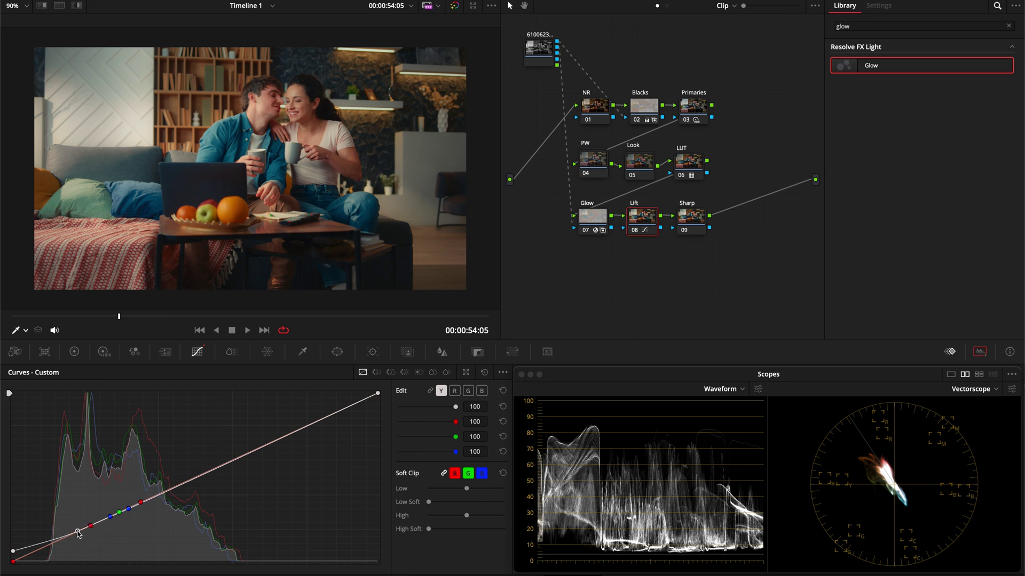
drag(79, 532, 78, 532)
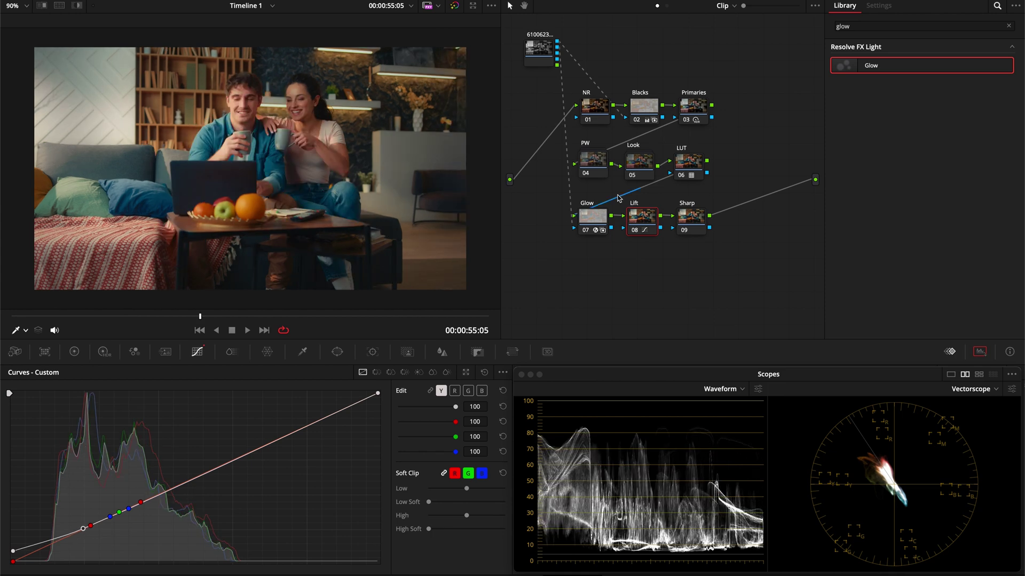
- Move the Sharp node aside and insert a new serial node between Lift and Sharp
drag(692, 219, 747, 219)
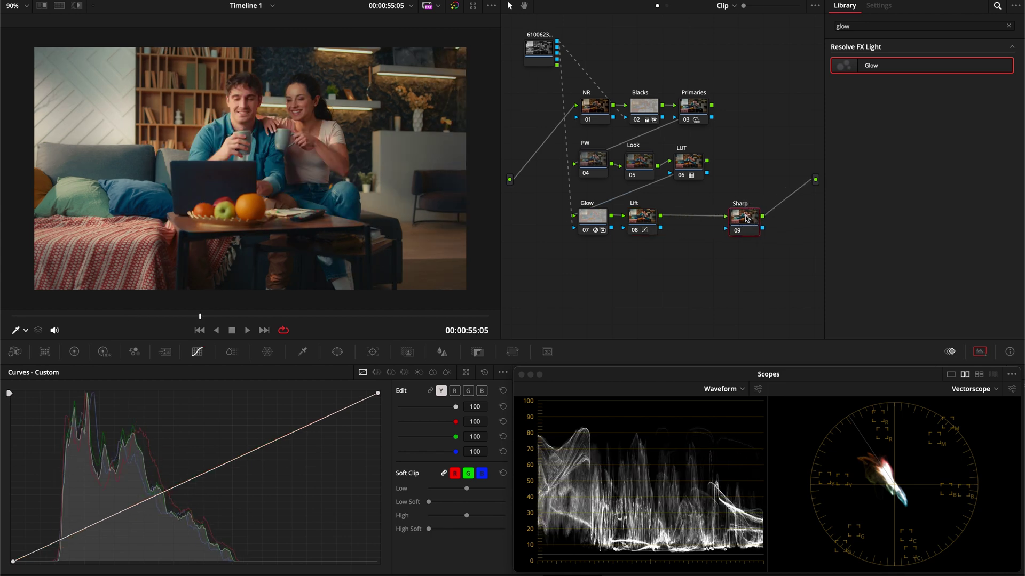
key(shift+s)
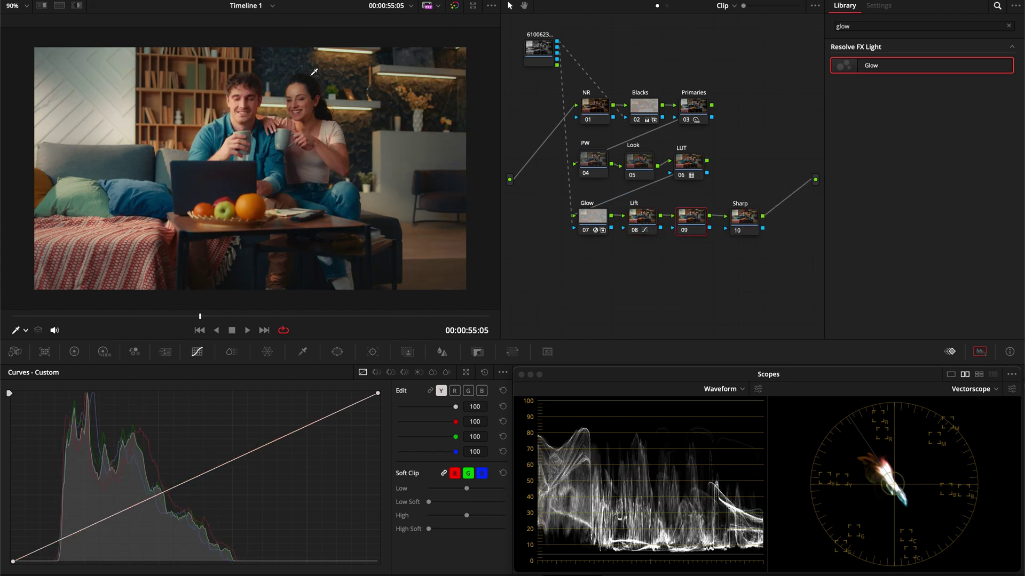
- Place a wide, very soft circular window over the upper wall and shelf lights and track it in both directions
click(337, 351)
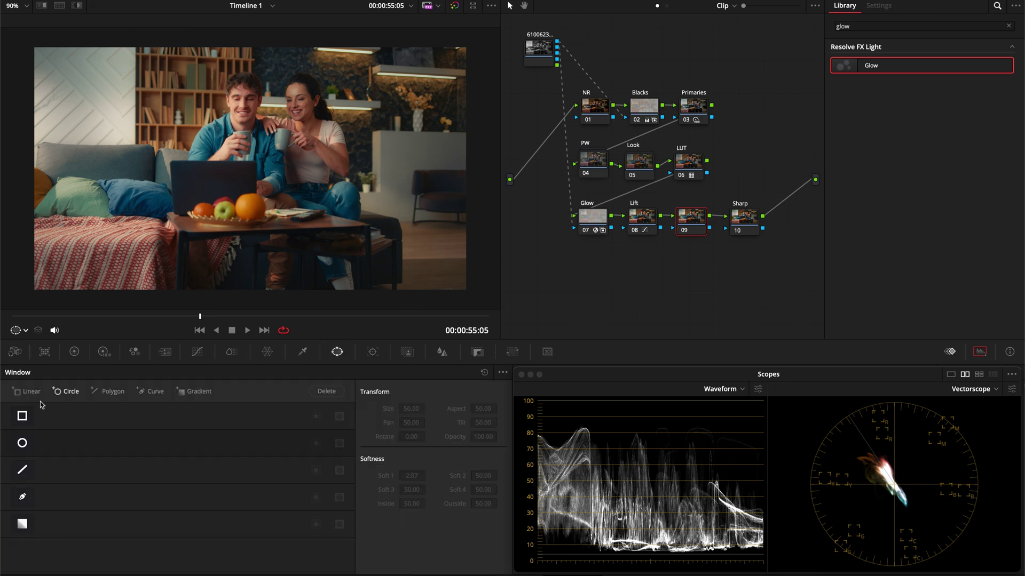
click(22, 444)
scroll(249, 168, down, 2)
drag(263, 183, 397, 104)
drag(460, 103, 735, 163)
click(372, 351)
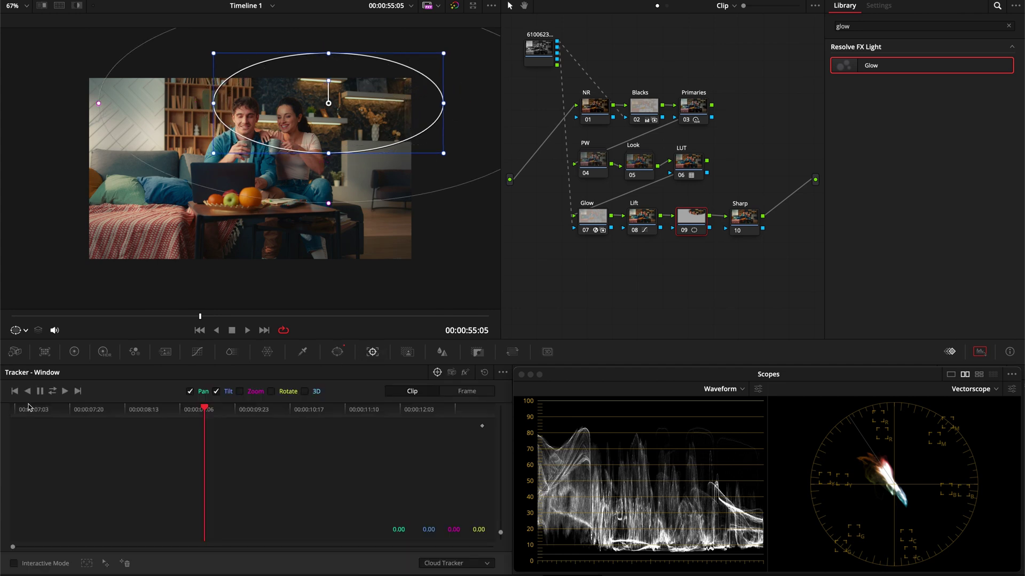
click(52, 391)
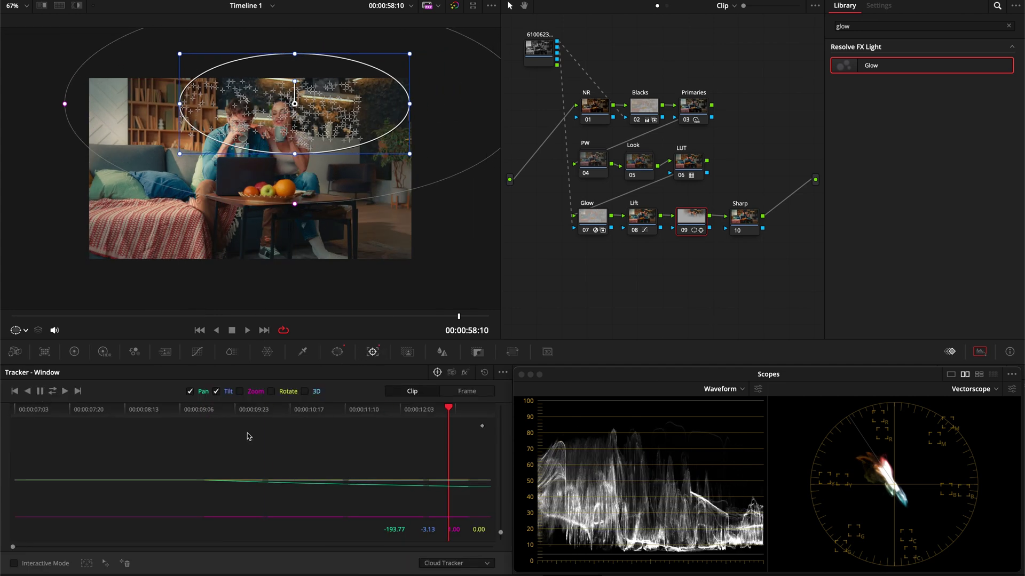
- Set the HDR Specular zone's range limit to +2.29 and its exposure to 2.00, and play back the clip
click(104, 352)
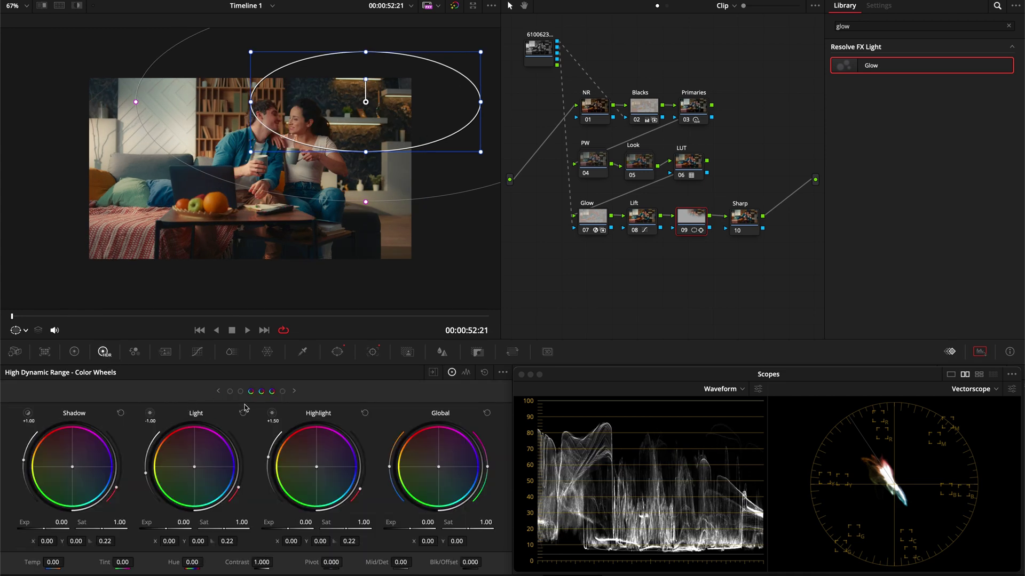
click(272, 414)
scroll(272, 416, down, 1)
drag(152, 417, 153, 418)
click(272, 416)
drag(273, 419, 270, 456)
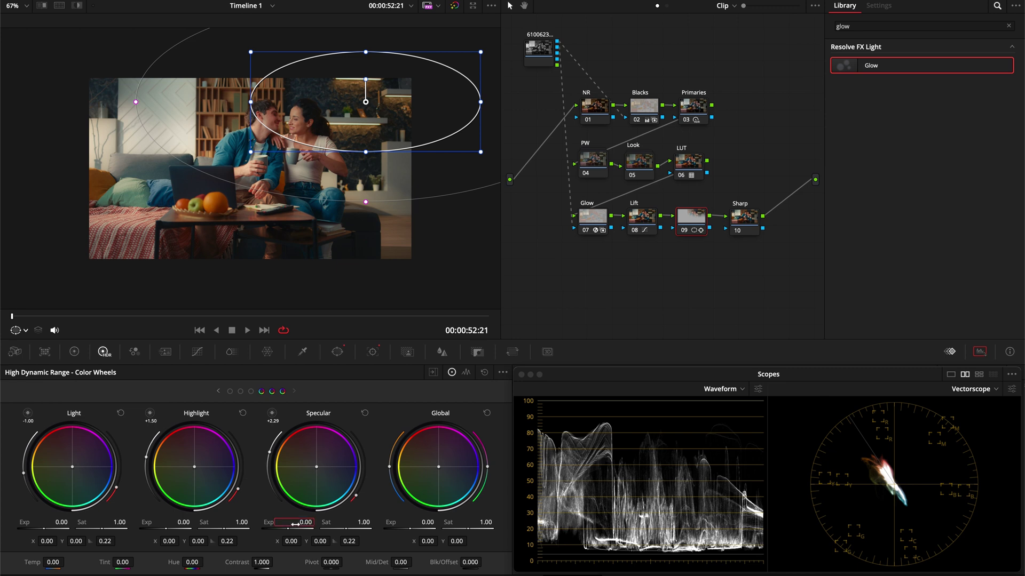
key(Return)
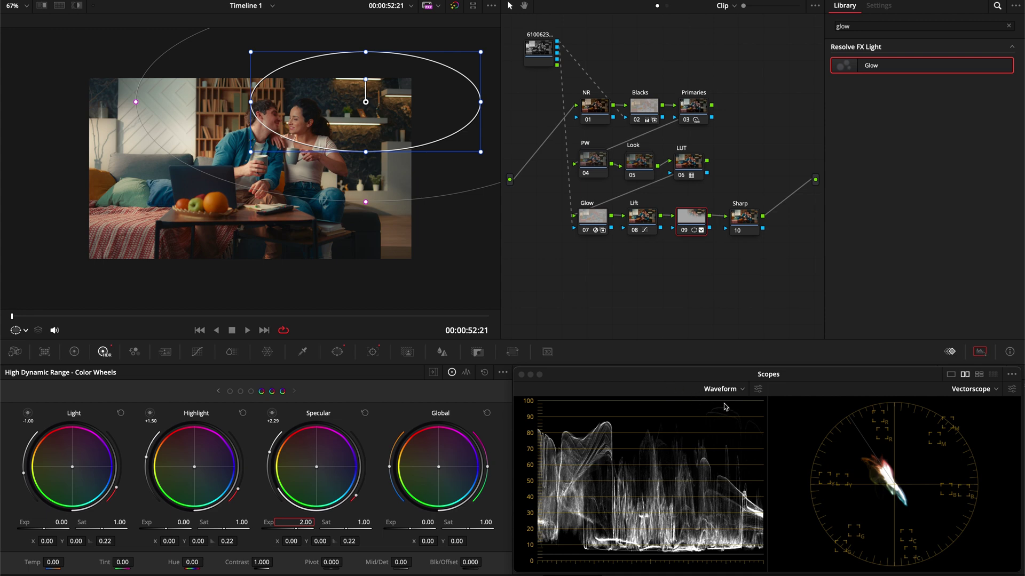
key(space)
scroll(208, 176, up, 3)
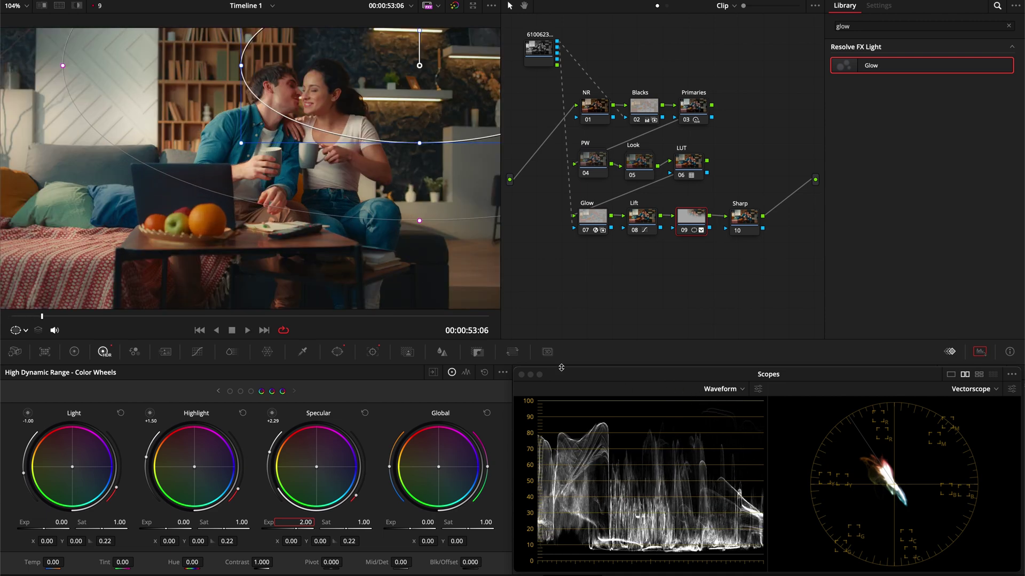
key(space)
scroll(276, 188, down, 2)
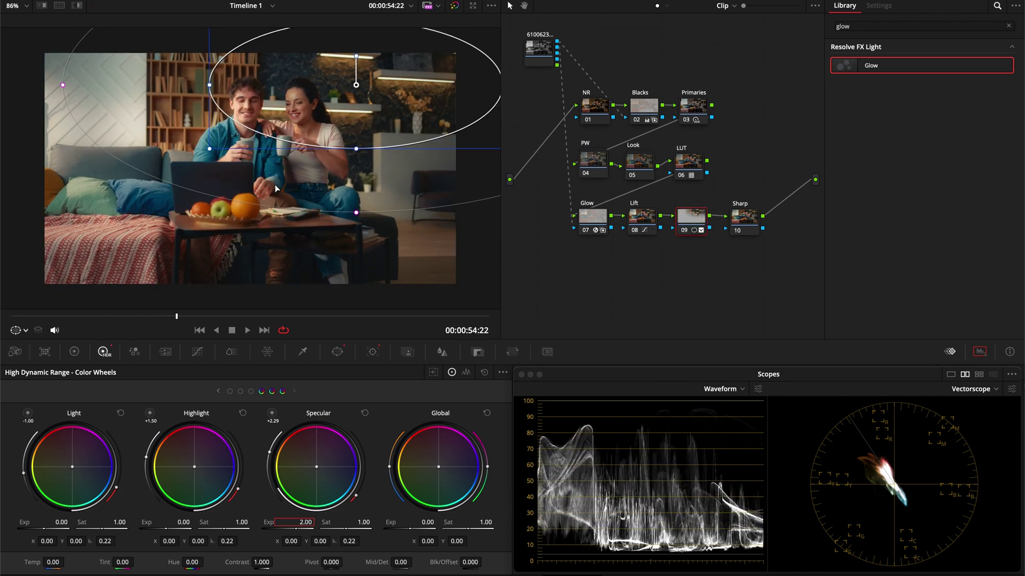
scroll(276, 188, up, 2)
- Qualify the bright neutral lights in the windowed node with saturation high 1.0 and luminance low 60.2, using the highlight view
click(302, 351)
scroll(482, 262, down, 3)
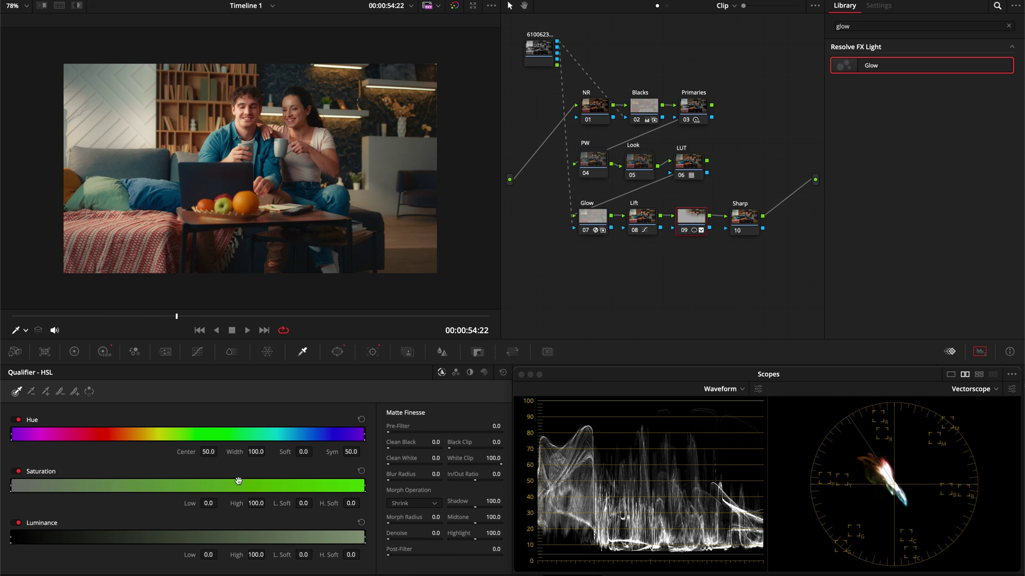
drag(250, 504, 122, 571)
key(shift+h)
drag(208, 555, 488, 569)
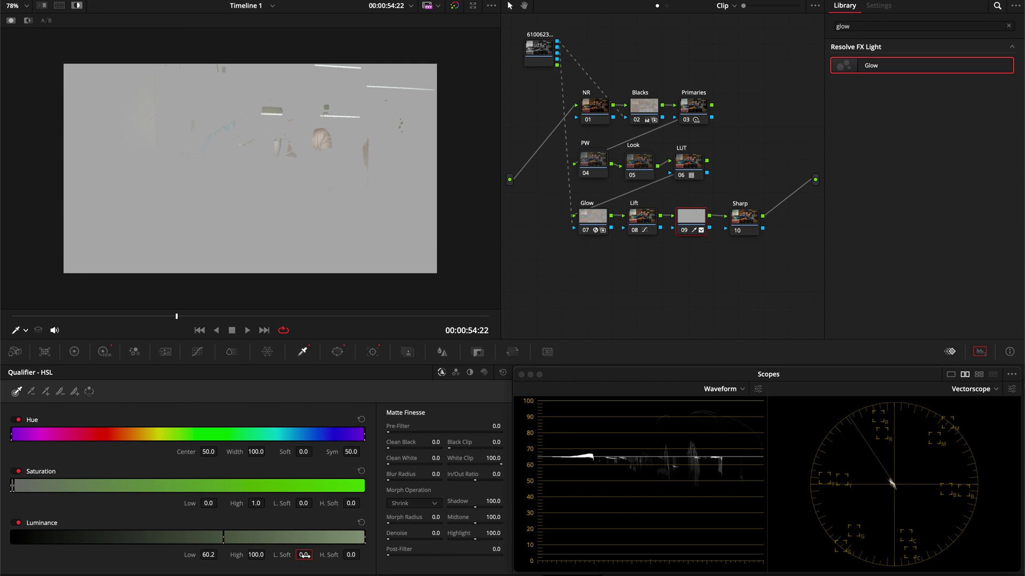
- Refine the qualifier with luminance low softness 3.0, saturation high softness 0.5 and denoise 3.0, and play back the clip
drag(304, 555, 305, 556)
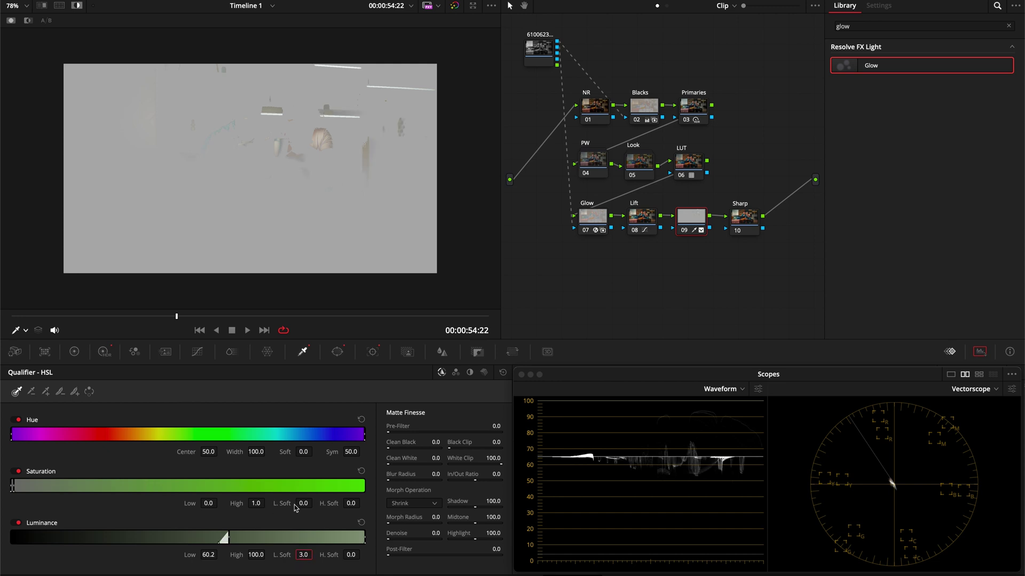
drag(352, 503, 351, 503)
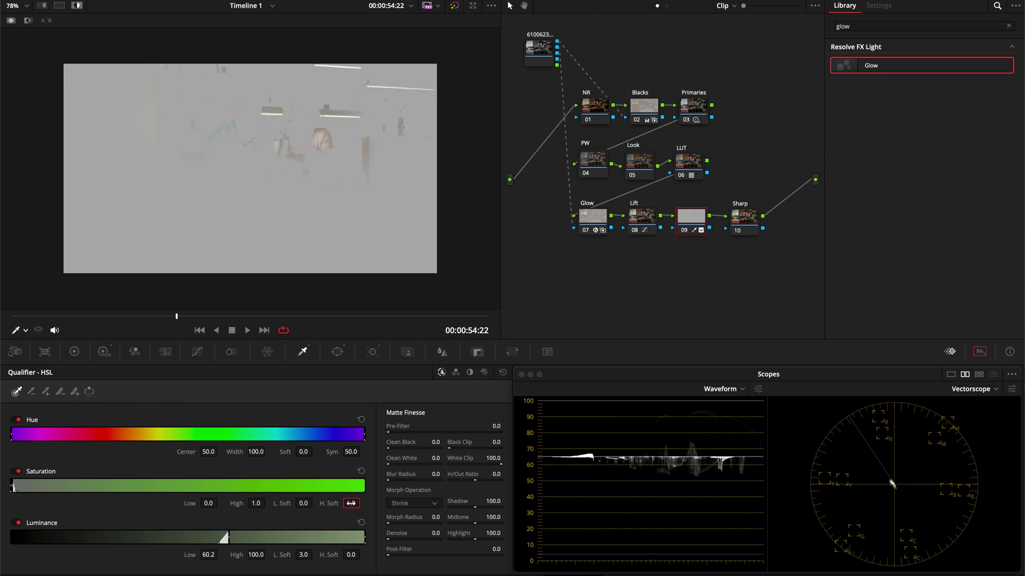
drag(330, 505, 325, 506)
drag(411, 532, 410, 531)
key(shift+h)
scroll(331, 128, up, 1)
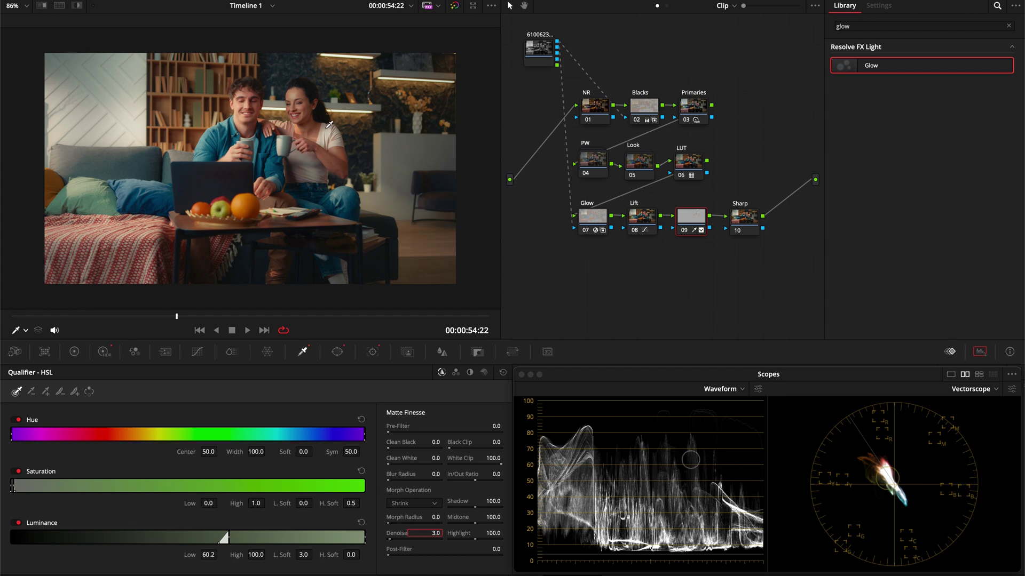
key(space)
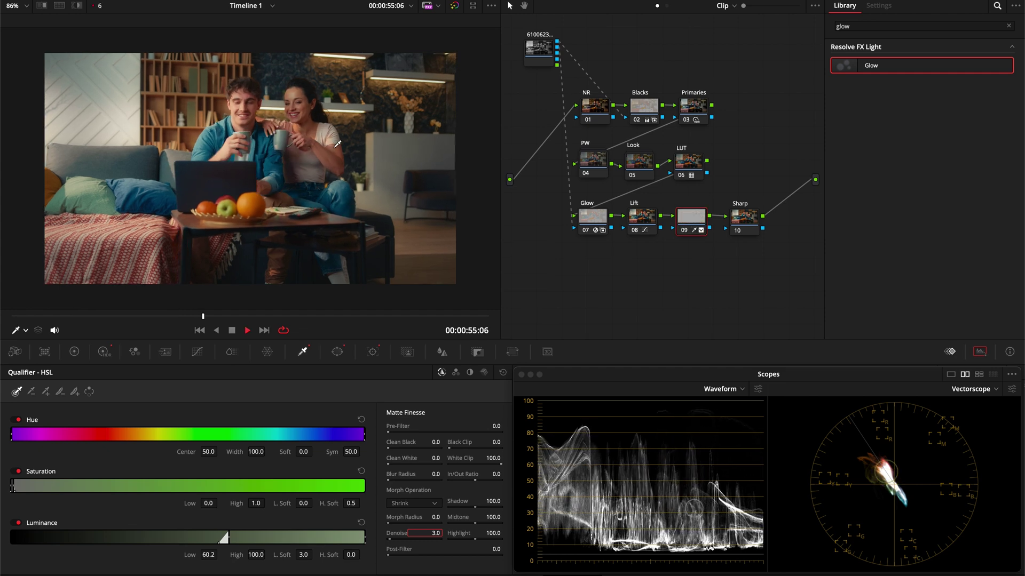
key(space)
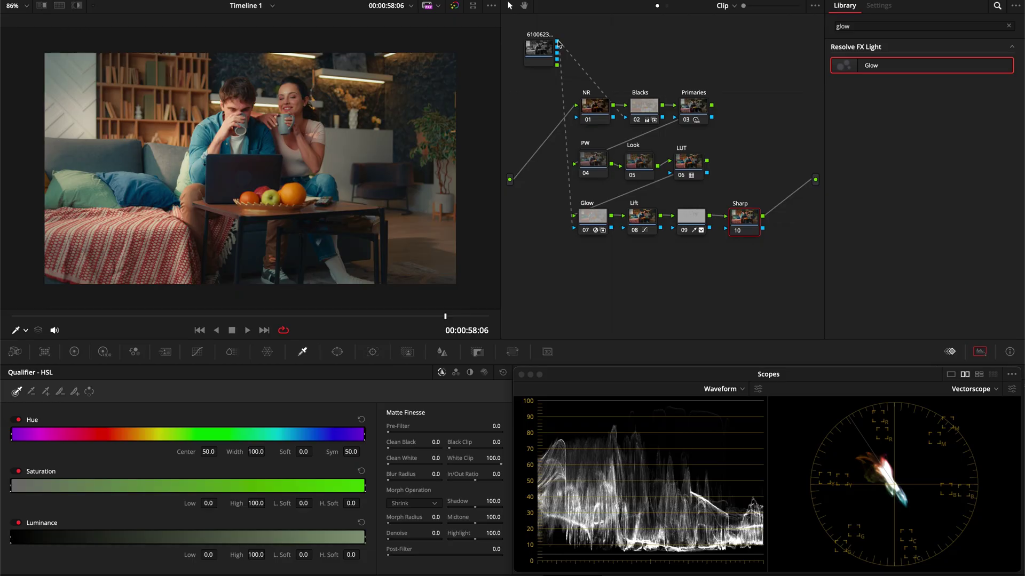
- Connect the external matte's first output to the Sharp node's key input and check the selection in the highlight view
drag(558, 42, 726, 228)
key(shift+z)
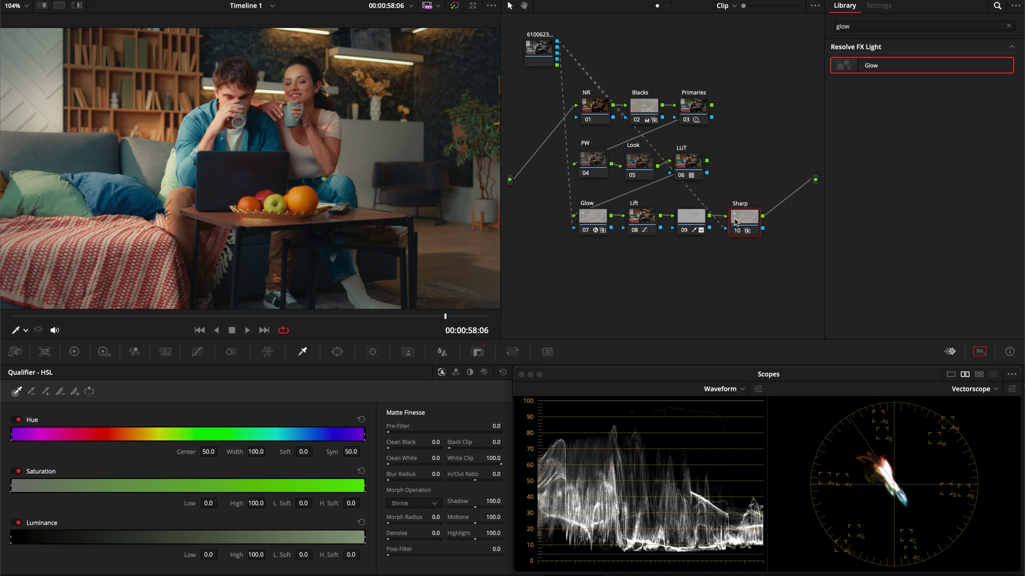
key(shift+h)
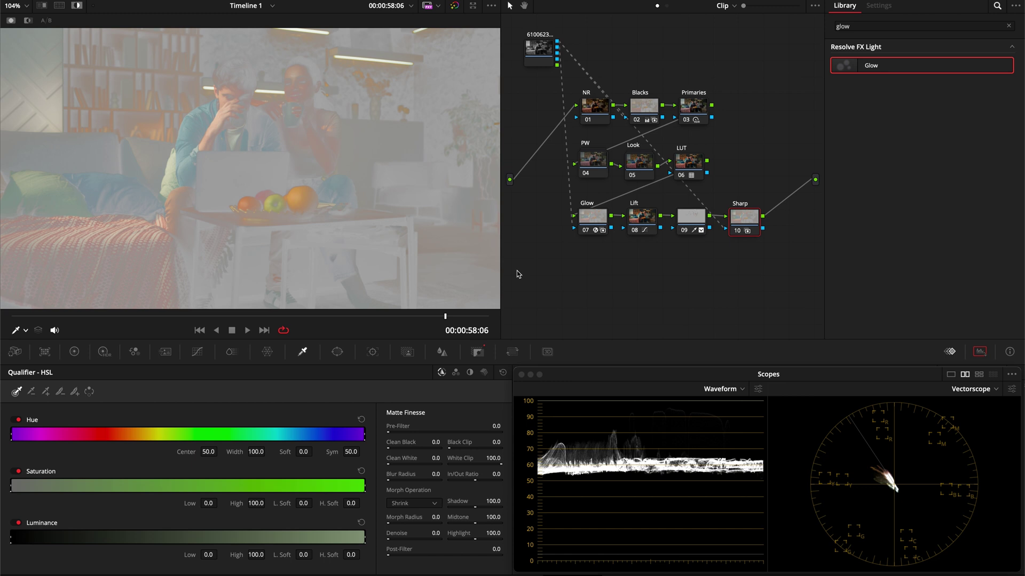
key(shift+h)
- In the Sharp node's Sharpen settings, set coring softness and level to 50 and test the radius
click(441, 352)
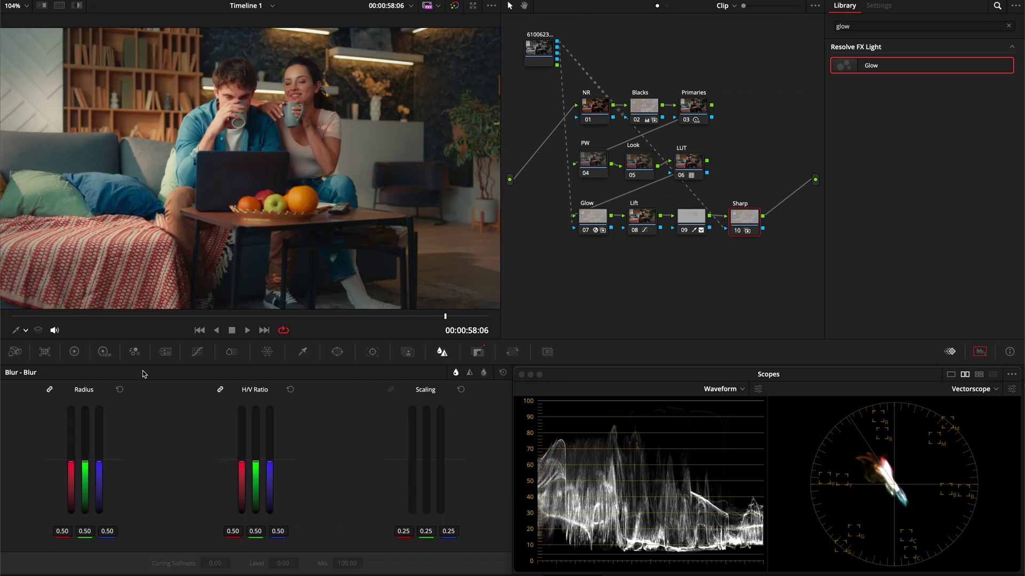
click(470, 373)
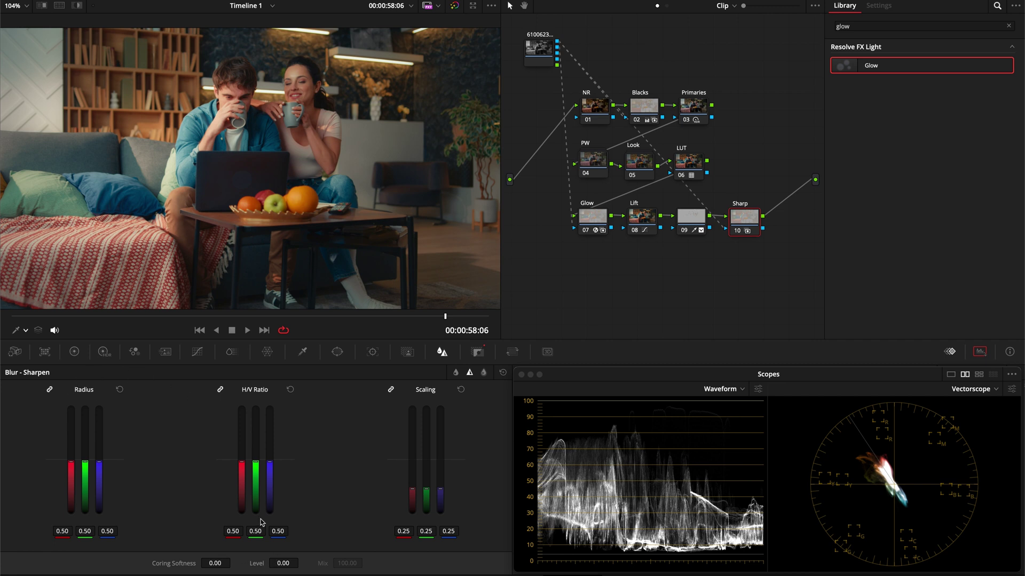
click(283, 563)
text(50)
key(Tab)
text(50)
key(Return)
drag(89, 471, 85, 460)
- With the Sharp node disabled, try sharpening a temporary serial node at radius 0.46, and return to the Sharp node without it
key(ctrl+d)
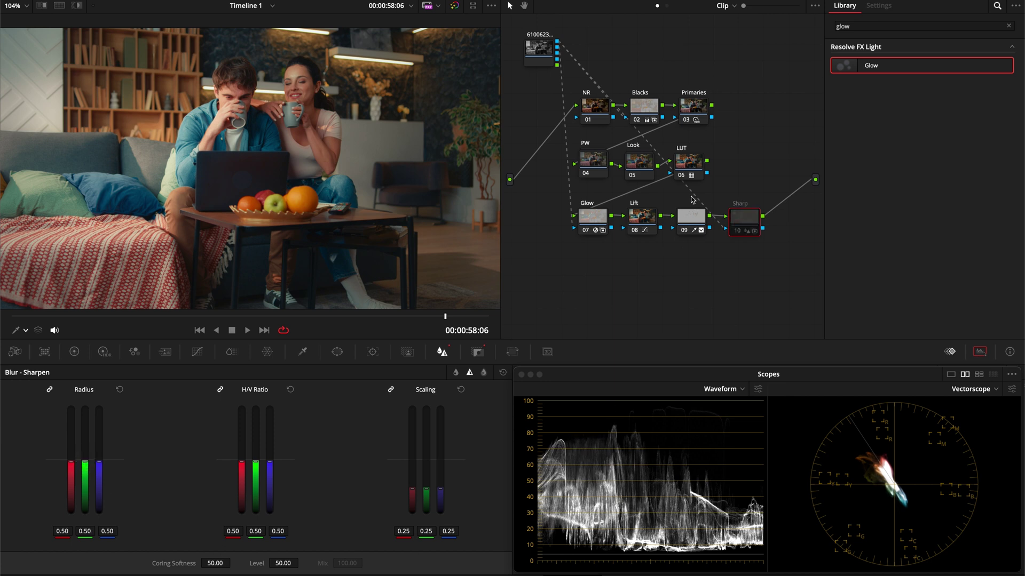
key(alt+s)
mouse_move(86, 464)
mouse_down()
mouse_move(86, 483)
mouse_move(85, 468)
mouse_up()
scroll(267, 231, up, 5)
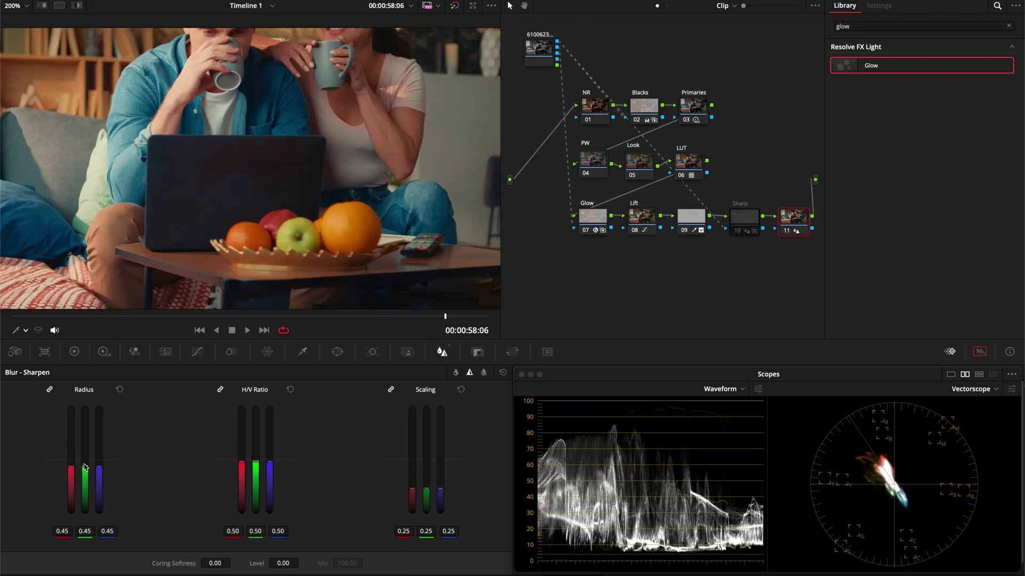
scroll(272, 232, up, 5)
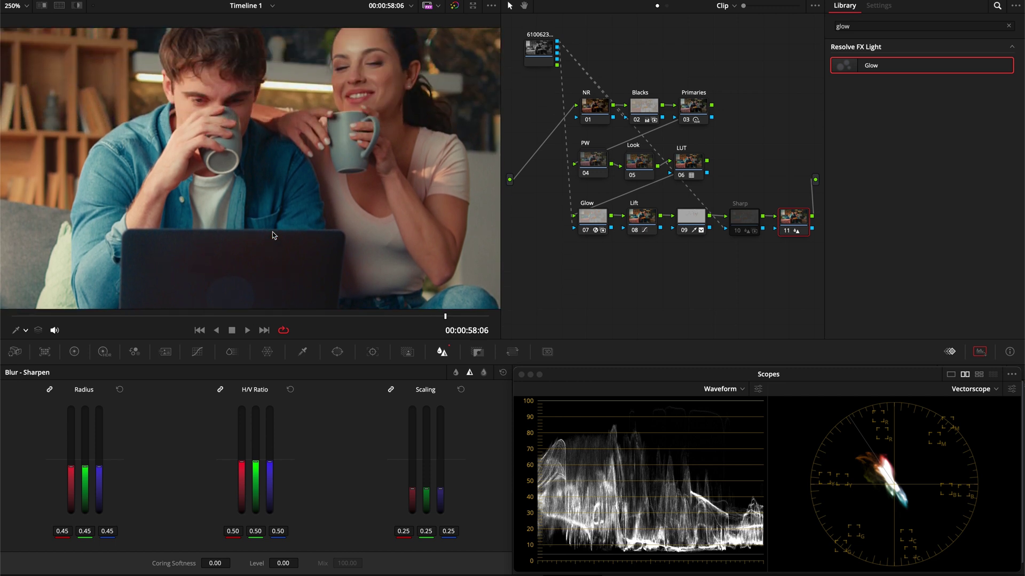
drag(85, 467, 84, 466)
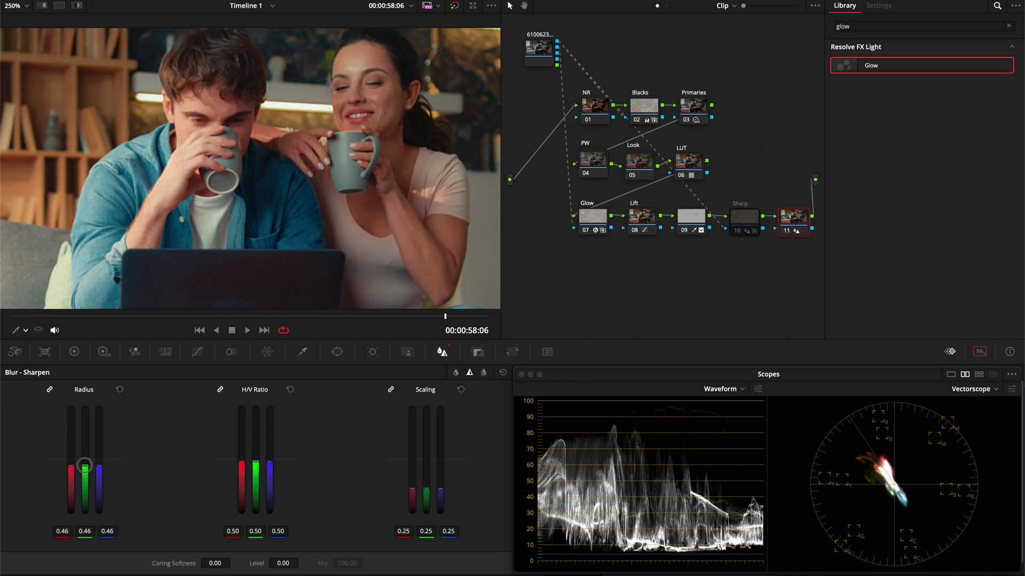
key(Delete)
click(750, 218)
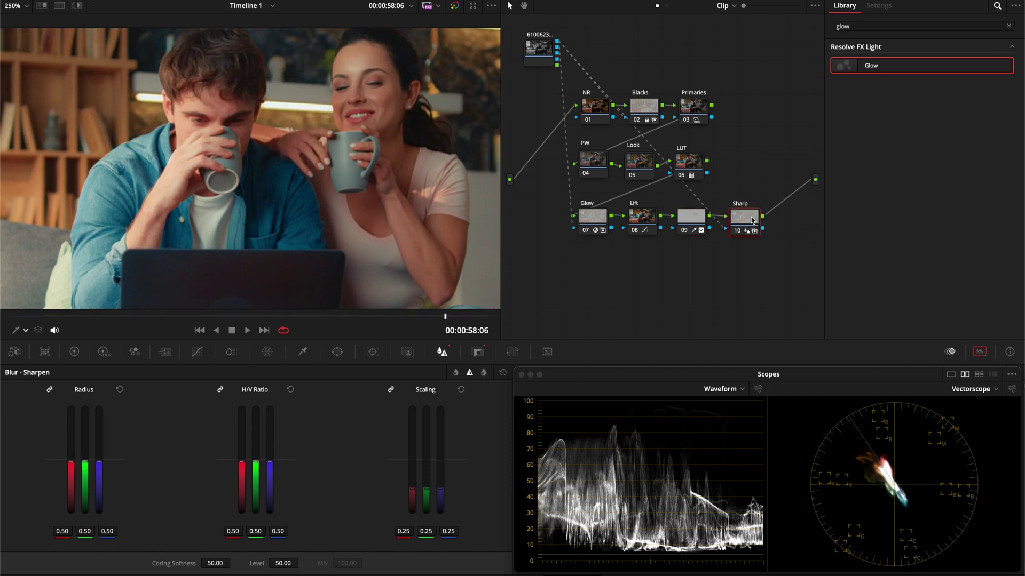
- Set the Sharp node's sharpening radius to 0.37 and examine the couple's faces up close
drag(85, 460, 92, 480)
scroll(292, 232, up, 5)
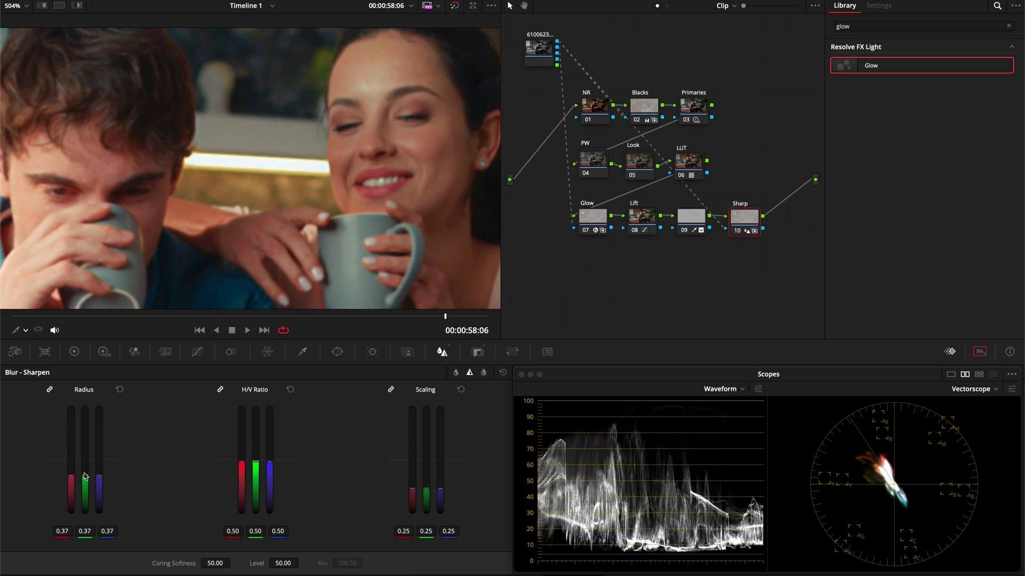
scroll(211, 176, down, 3)
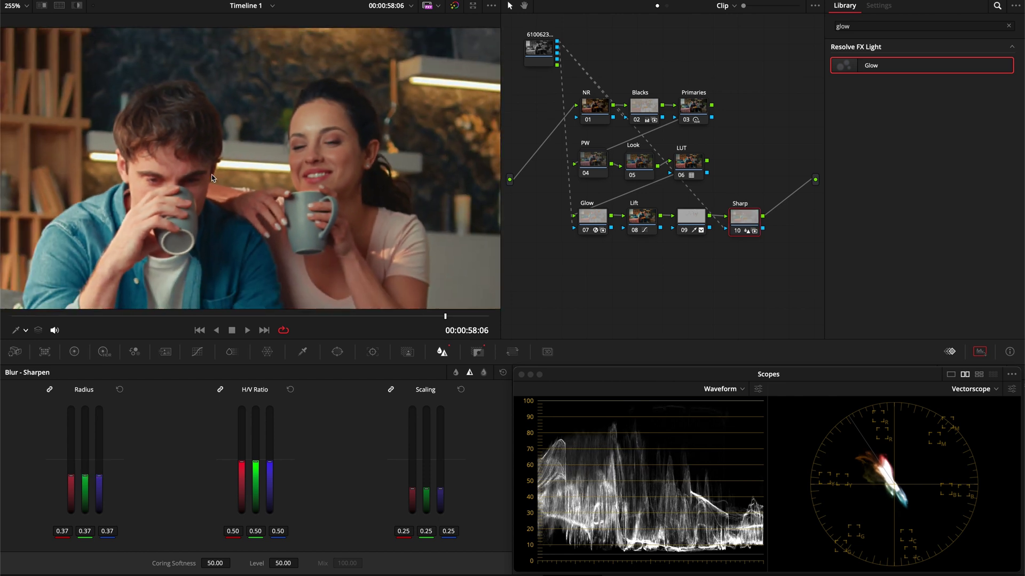